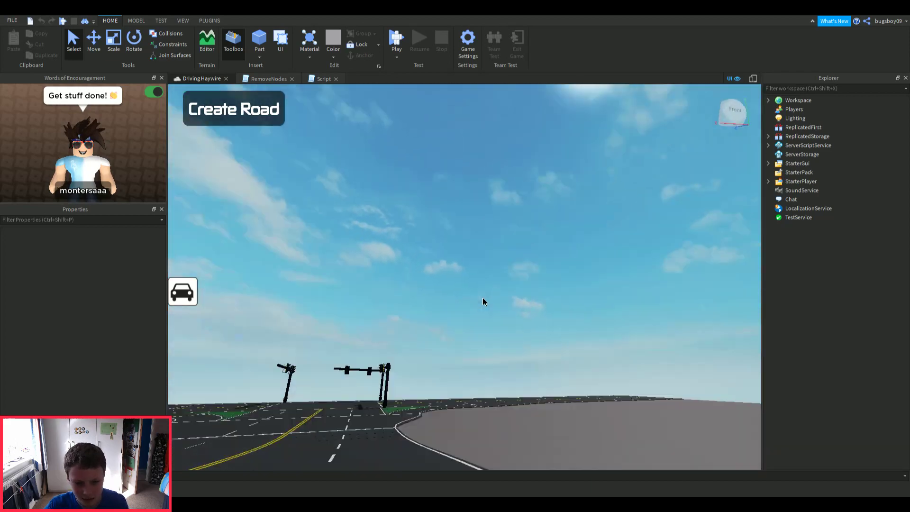
- Examine the signalised junction, its approach roads and the slip lanes around the green islands
{"action": "key", "text": "w"}
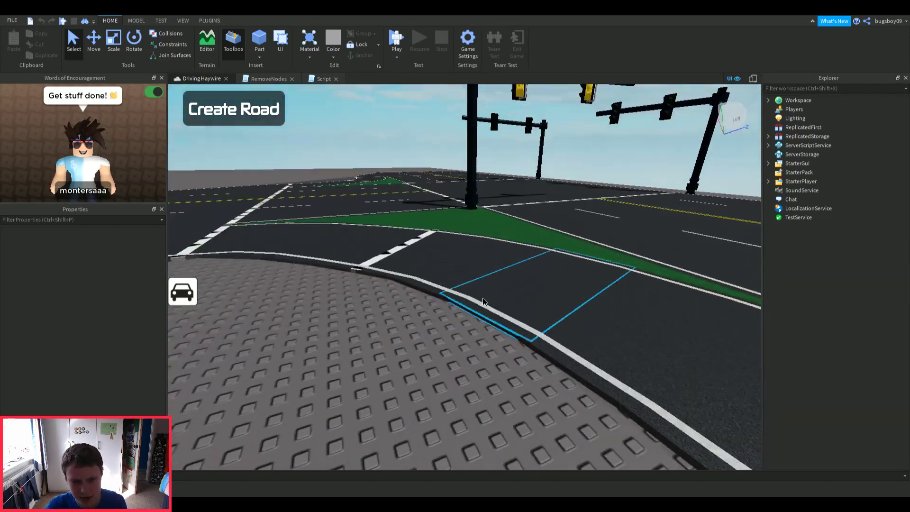
{"action": "scroll", "coordinate": [482, 298], "scroll_direction": "down", "scroll_amount": 10}
{"action": "scroll", "coordinate": [443, 308], "scroll_direction": "up", "scroll_amount": 3}
{"action": "key", "text": "w"}
{"action": "right_click_drag", "start_coordinate": [417, 294], "coordinate": [373, 322]}
{"action": "key", "text": "w"}
{"action": "key", "text": "s"}
{"action": "key", "text": "w"}
{"action": "key", "text": "w"}
{"action": "key", "text": "s"}
{"action": "scroll", "coordinate": [373, 322], "scroll_direction": "up", "scroll_amount": 5}
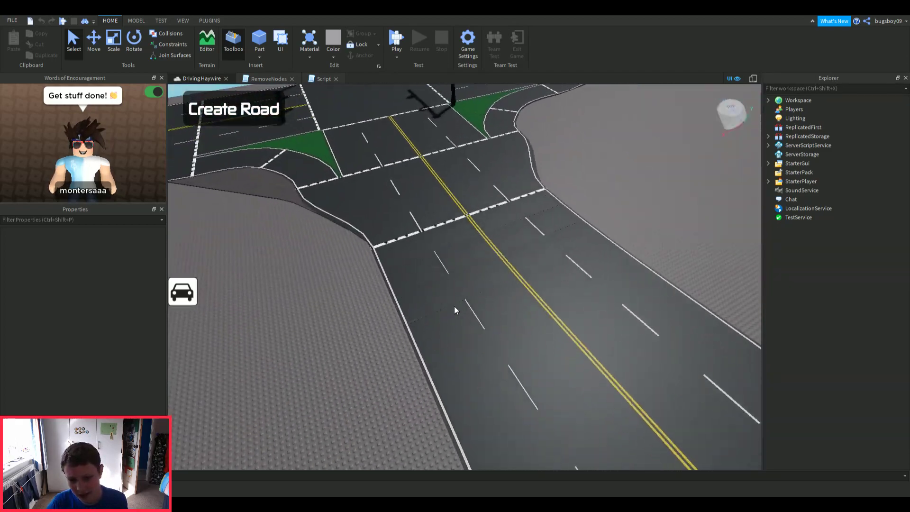
{"action": "right_click_drag", "start_coordinate": [549, 309], "coordinate": [548, 309]}
{"action": "right_click_drag", "start_coordinate": [505, 373], "coordinate": [479, 388]}
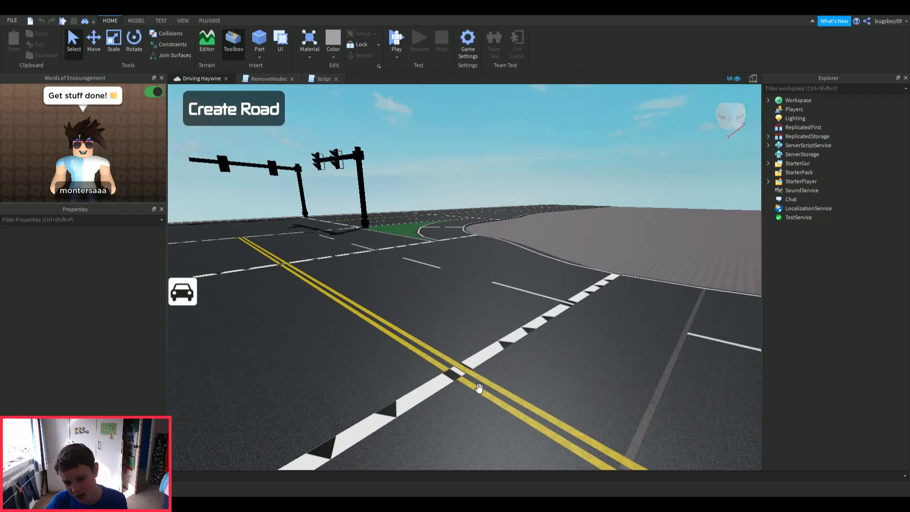
{"action": "scroll", "coordinate": [578, 345], "scroll_direction": "up", "scroll_amount": 5}
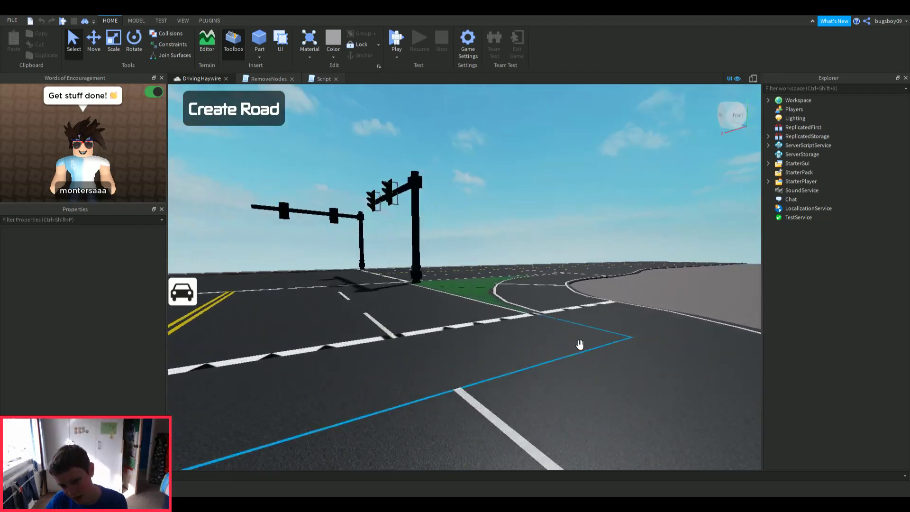
{"action": "right_click_drag", "start_coordinate": [579, 345], "coordinate": [578, 345]}
{"action": "scroll", "coordinate": [578, 345], "scroll_direction": "down", "scroll_amount": 5}
{"action": "scroll", "coordinate": [483, 295], "scroll_direction": "down", "scroll_amount": 3}
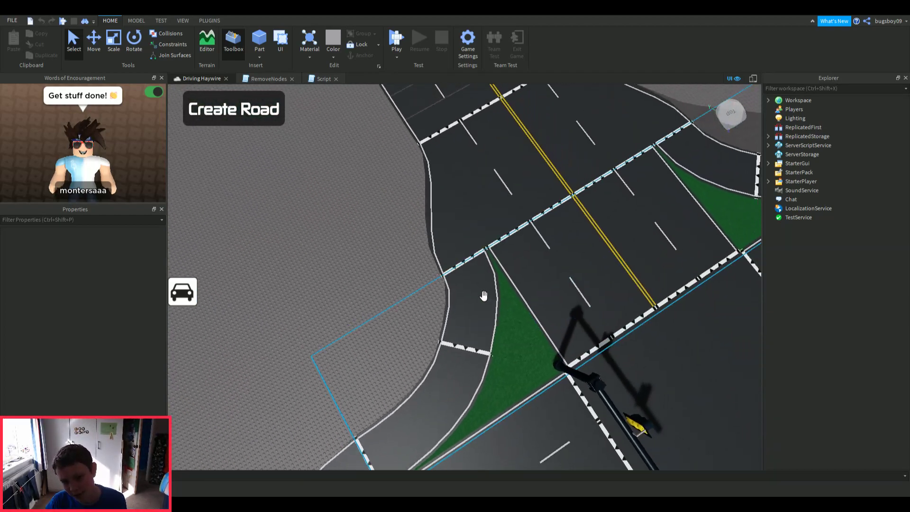
{"action": "scroll", "coordinate": [471, 321], "scroll_direction": "up", "scroll_amount": 10}
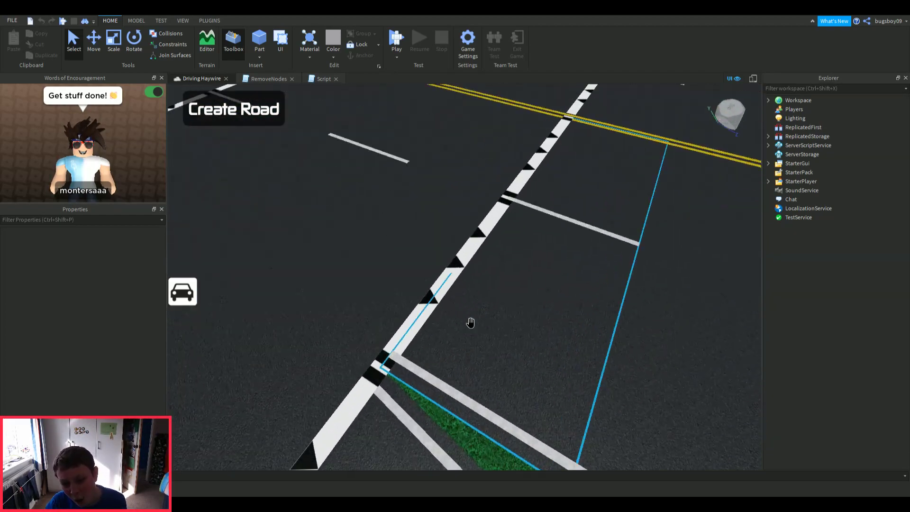
- Examine the joints where the road segments meet near the green island and along the main road
{"action": "right_click_drag", "start_coordinate": [470, 322], "coordinate": [374, 305]}
{"action": "scroll", "coordinate": [475, 332], "scroll_direction": "down", "scroll_amount": 5}
{"action": "scroll", "coordinate": [475, 333], "scroll_direction": "up", "scroll_amount": 5}
{"action": "key", "text": "w"}
{"action": "key", "text": "w"}
{"action": "right_click_drag", "start_coordinate": [430, 323], "coordinate": [422, 322]}
{"action": "scroll", "coordinate": [422, 322], "scroll_direction": "down", "scroll_amount": 5}
{"action": "key", "text": "w"}
{"action": "right_click_drag", "start_coordinate": [423, 234], "coordinate": [413, 244]}
{"action": "scroll", "coordinate": [413, 243], "scroll_direction": "down", "scroll_amount": 5}
{"action": "key", "text": "w"}
{"action": "key", "text": "w"}
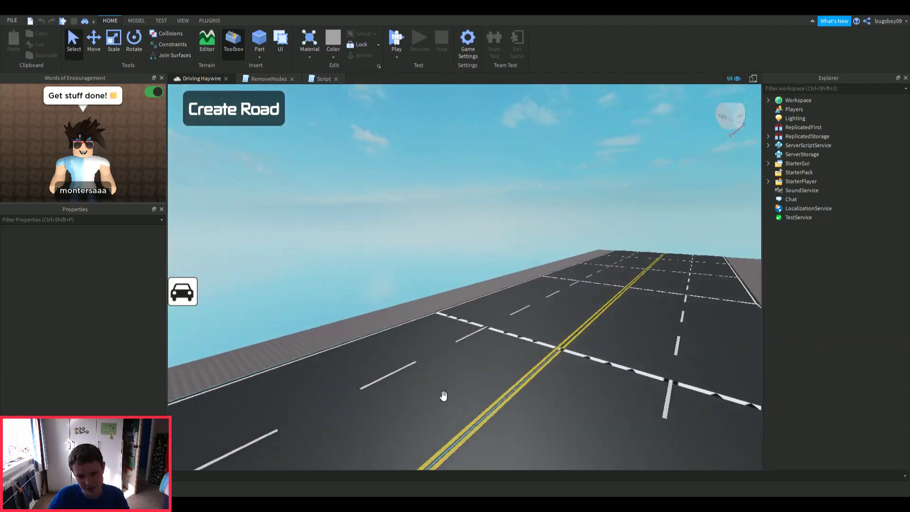
- Examine the outer road edge and the curved slip lane where they meet the baseplate
{"action": "right_click_drag", "start_coordinate": [461, 376], "coordinate": [461, 375]}
{"action": "right_click_drag", "start_coordinate": [472, 408], "coordinate": [473, 385]}
{"action": "key", "text": "w"}
{"action": "key", "text": "w"}
{"action": "key", "text": "w"}
{"action": "key", "text": "w"}
{"action": "key", "text": "s"}
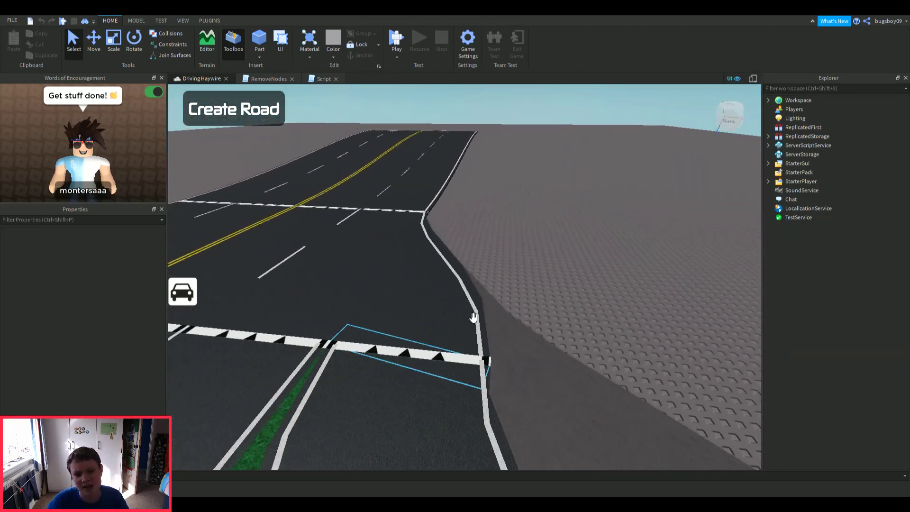
{"action": "key", "text": "d"}
{"action": "key", "text": "w"}
{"action": "key", "text": "s"}
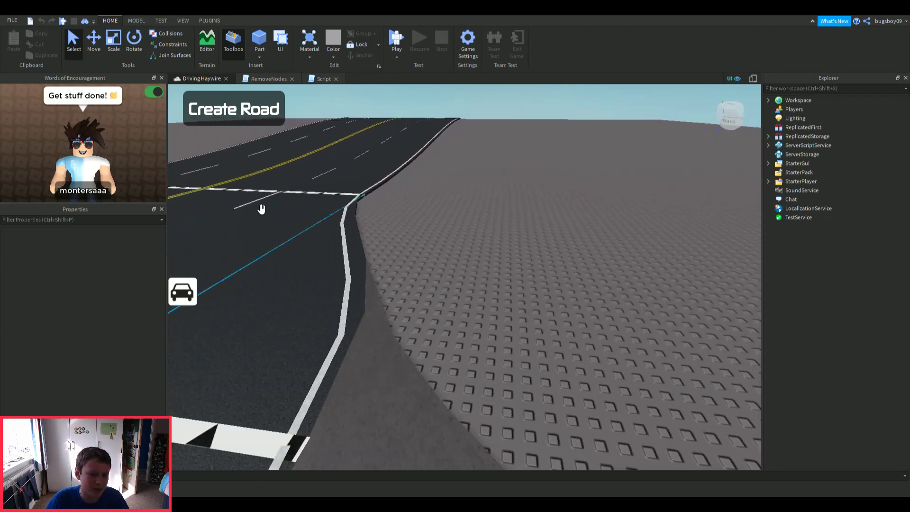
{"action": "key", "text": "a"}
{"action": "right_click_drag", "start_coordinate": [478, 359], "coordinate": [327, 421]}
{"action": "key", "text": "d"}
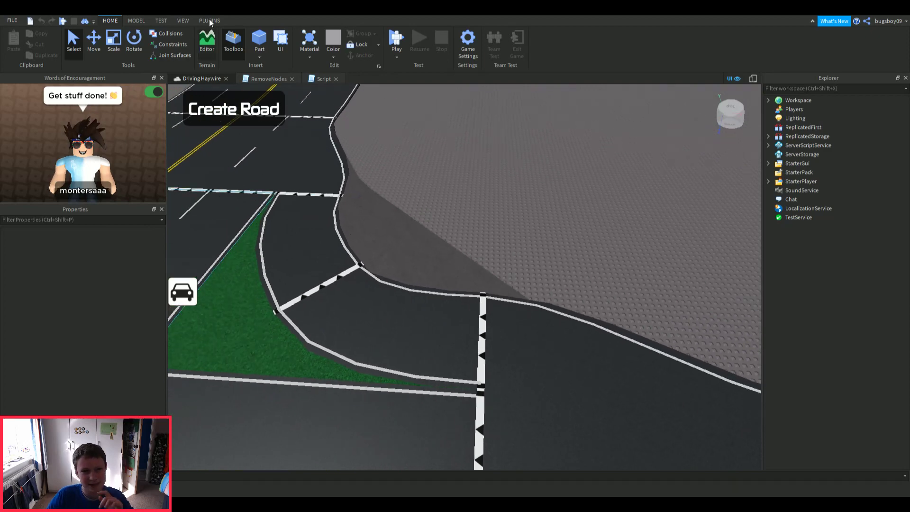
- Open the Beautiful Roads plugin and check the force direction and part thickness options of the GeomTools tool
{"action": "left_click", "coordinate": [209, 20]}
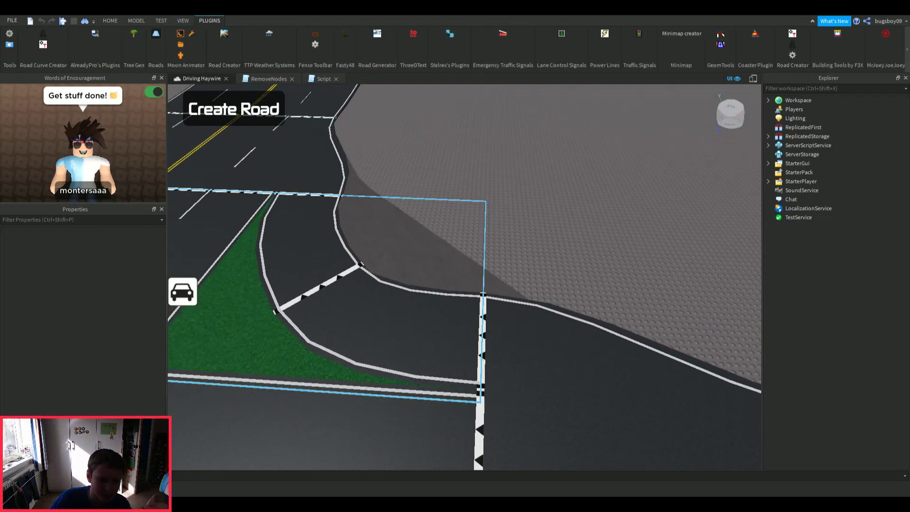
{"action": "right_click_drag", "start_coordinate": [624, 317], "coordinate": [623, 312]}
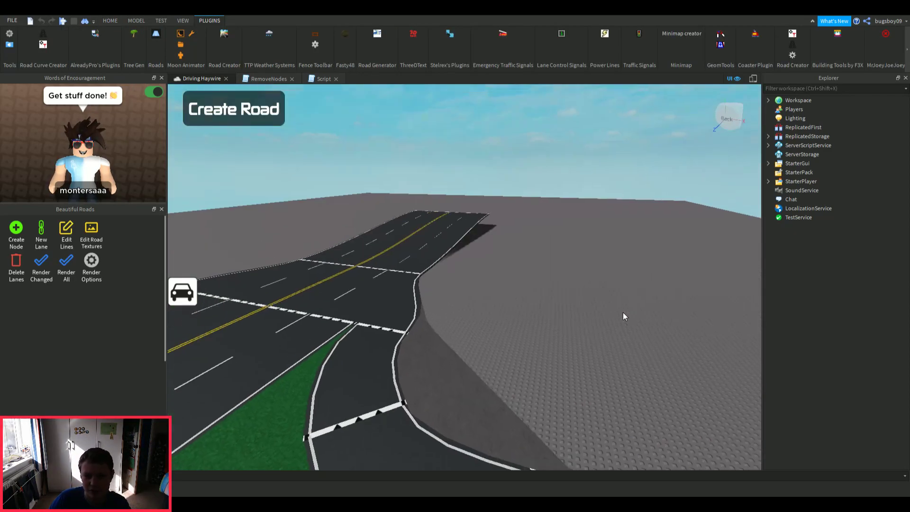
{"action": "scroll", "coordinate": [525, 197], "scroll_direction": "up", "scroll_amount": 3}
{"action": "right_click_drag", "start_coordinate": [525, 197], "coordinate": [683, 85]}
{"action": "scroll", "coordinate": [615, 178], "scroll_direction": "down", "scroll_amount": 5}
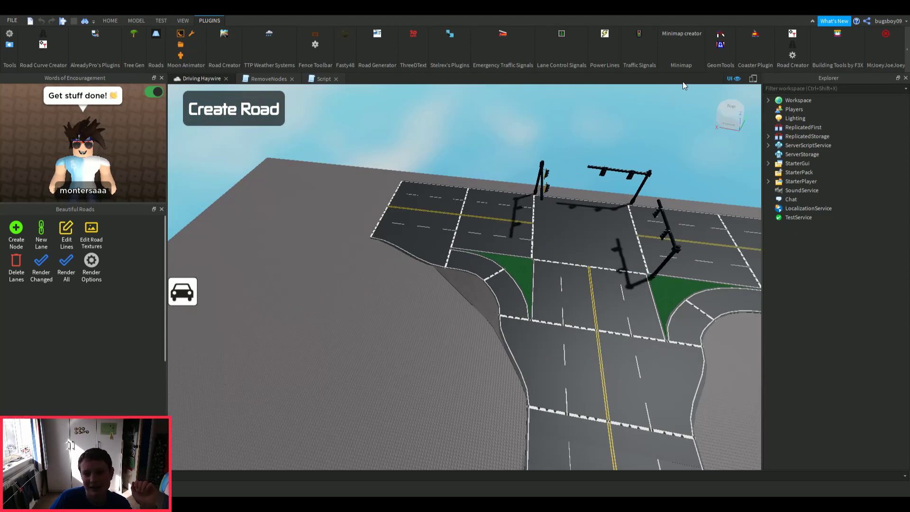
{"action": "left_click", "coordinate": [720, 45]}
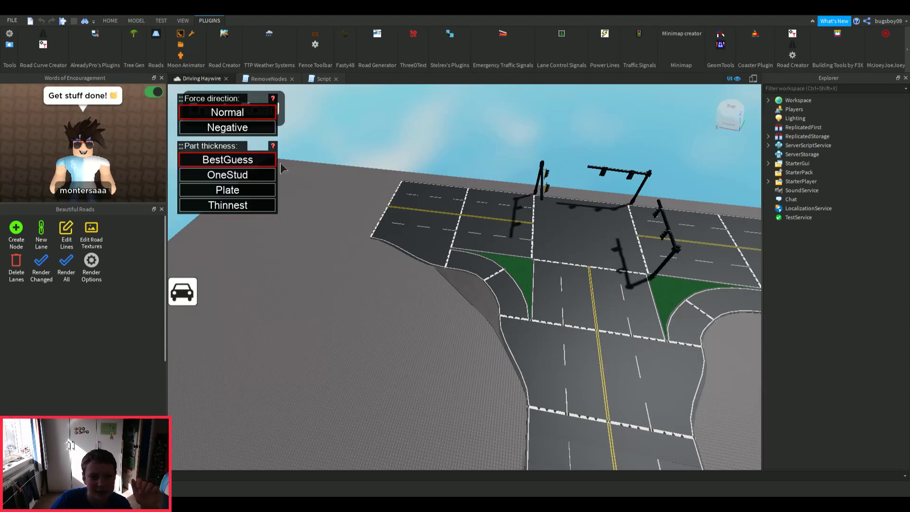
{"action": "left_click", "coordinate": [719, 47]}
- Examine the smooth grey filler between the slip lane's outer curve and the studded baseplate
{"action": "scroll", "coordinate": [411, 251], "scroll_direction": "up", "scroll_amount": 5}
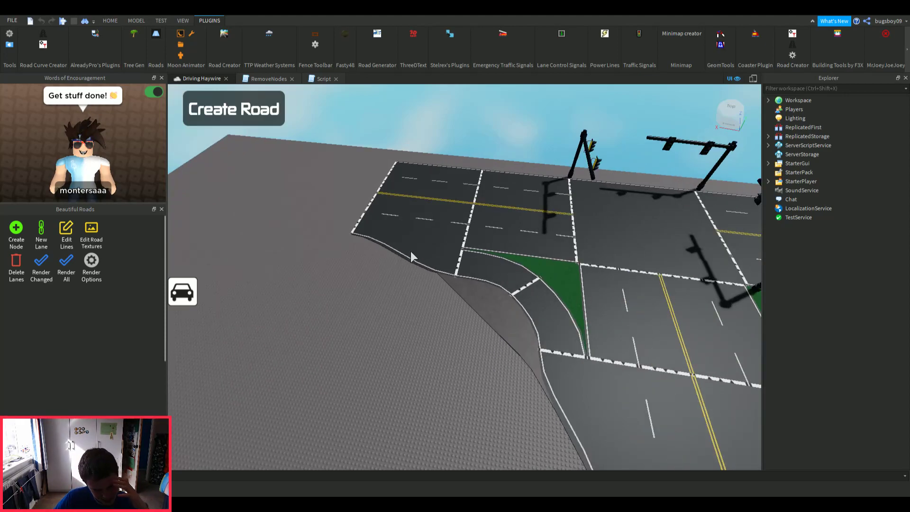
{"action": "right_click_drag", "start_coordinate": [411, 251], "coordinate": [479, 272]}
{"action": "scroll", "coordinate": [410, 251], "scroll_direction": "down", "scroll_amount": 5}
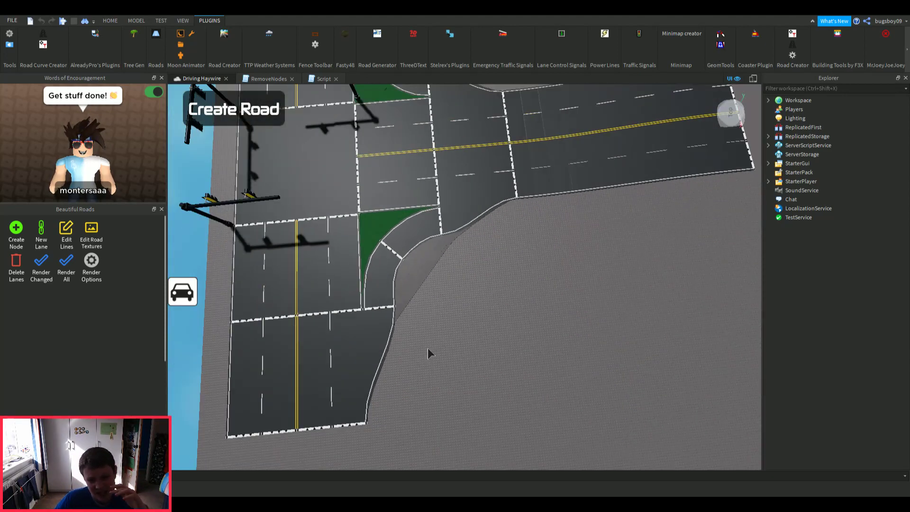
{"action": "scroll", "coordinate": [412, 327], "scroll_direction": "up", "scroll_amount": 5}
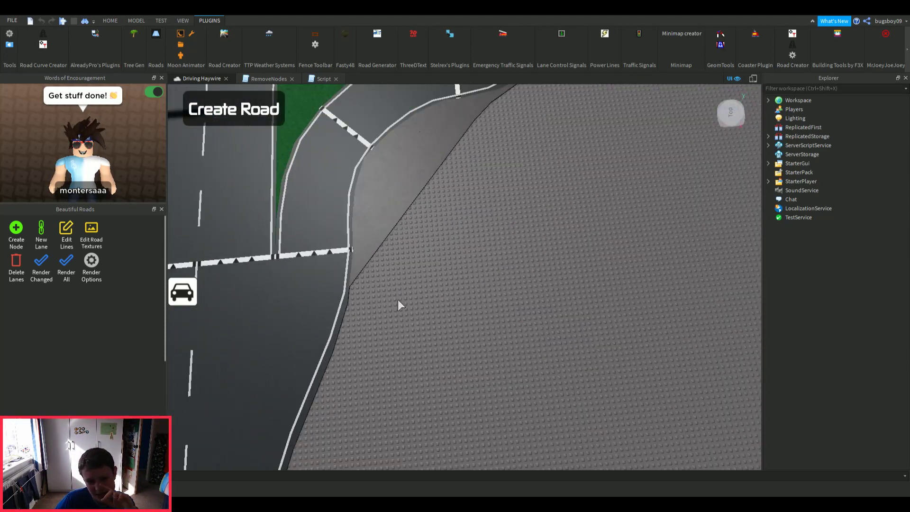
{"action": "scroll", "coordinate": [397, 299], "scroll_direction": "down", "scroll_amount": 3}
{"action": "scroll", "coordinate": [422, 317], "scroll_direction": "up", "scroll_amount": 10}
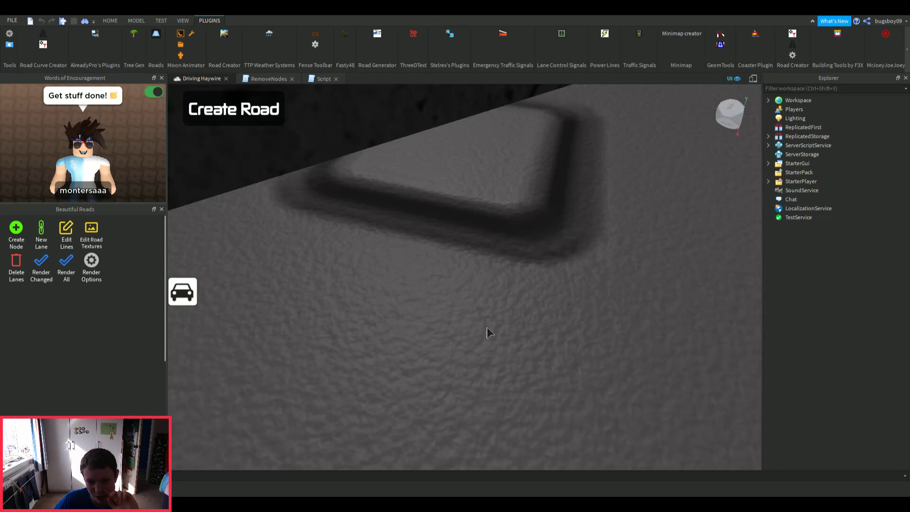
{"action": "scroll", "coordinate": [487, 333], "scroll_direction": "down", "scroll_amount": 10}
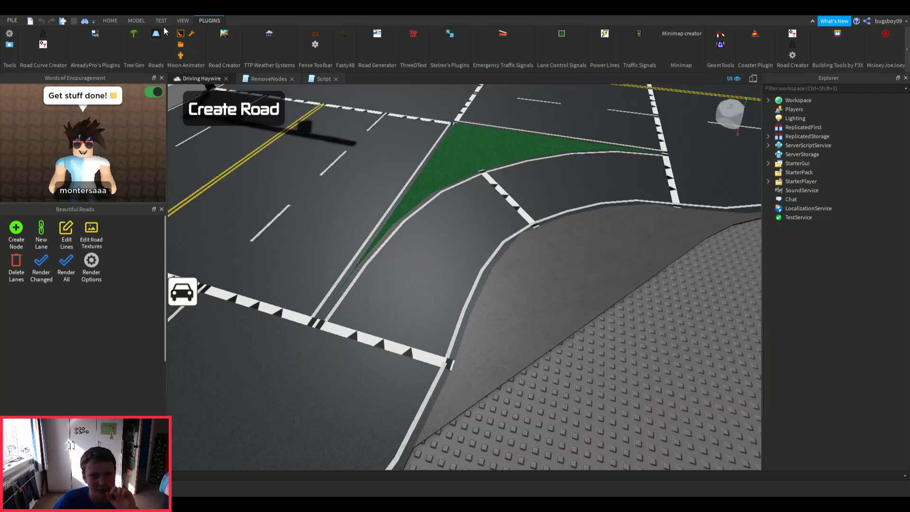
- Inspect the individual filler parts beside the slip lane and the overall layout of the T-junction
{"action": "left_click", "coordinate": [110, 21]}
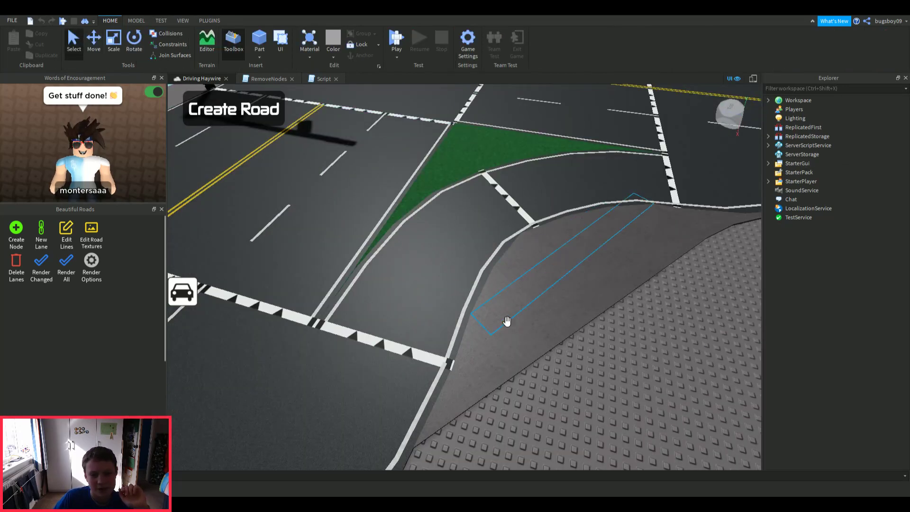
{"action": "scroll", "coordinate": [450, 421], "scroll_direction": "down", "scroll_amount": 1}
{"action": "right_click_drag", "start_coordinate": [408, 452], "coordinate": [451, 456]}
{"action": "left_click_drag", "start_coordinate": [463, 350], "coordinate": [534, 244]}
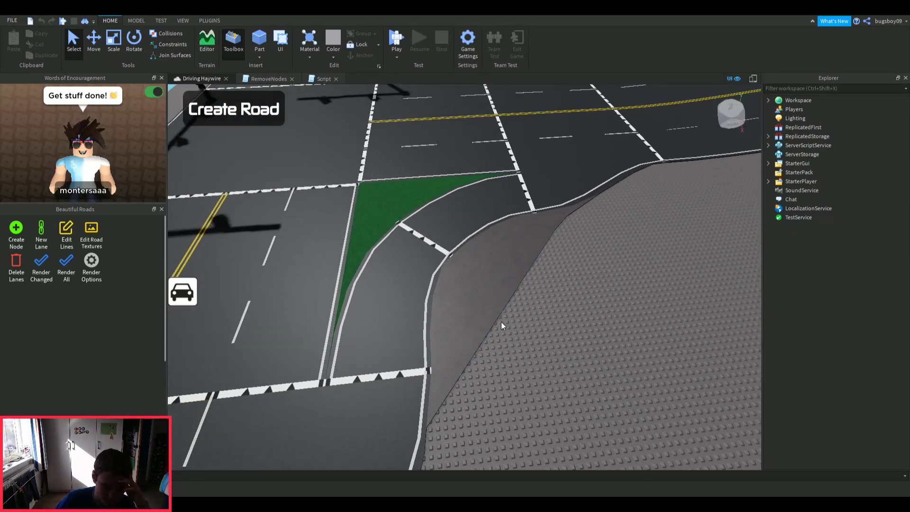
{"action": "right_click_drag", "start_coordinate": [501, 322], "coordinate": [494, 317]}
{"action": "scroll", "coordinate": [503, 321], "scroll_direction": "up", "scroll_amount": 4}
{"action": "scroll", "coordinate": [493, 317], "scroll_direction": "down", "scroll_amount": 8}
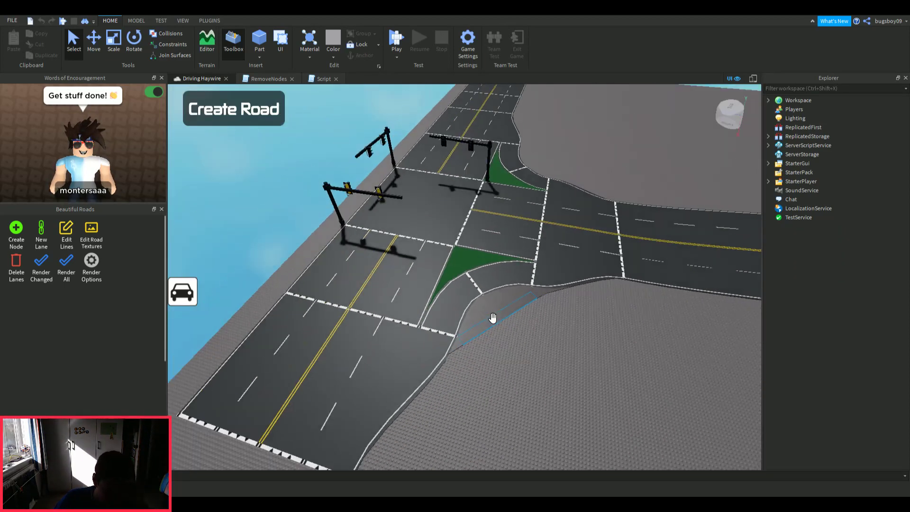
{"action": "scroll", "coordinate": [496, 332], "scroll_direction": "up", "scroll_amount": 5}
{"action": "right_click_drag", "start_coordinate": [465, 347], "coordinate": [455, 337]}
{"action": "scroll", "coordinate": [454, 337], "scroll_direction": "down", "scroll_amount": 6}
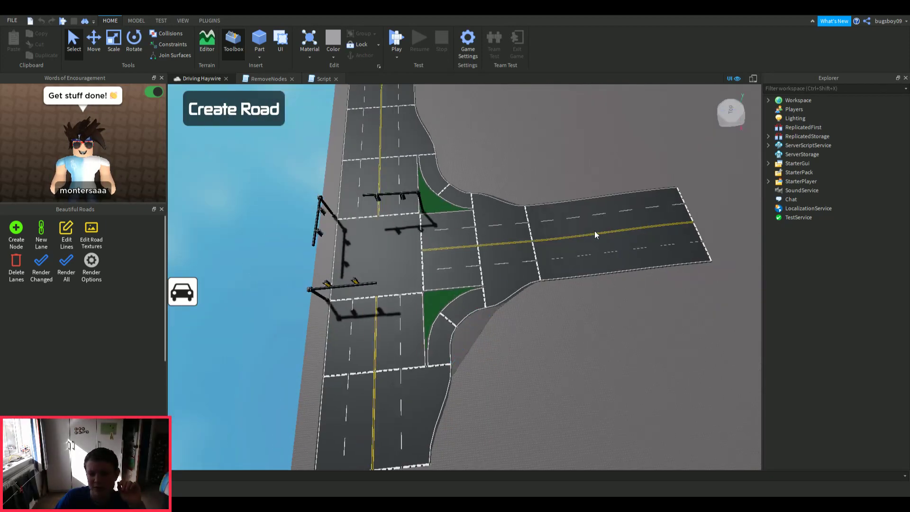
- Examine the side road from the junction to its open end
{"action": "scroll", "coordinate": [644, 223], "scroll_direction": "up", "scroll_amount": 5}
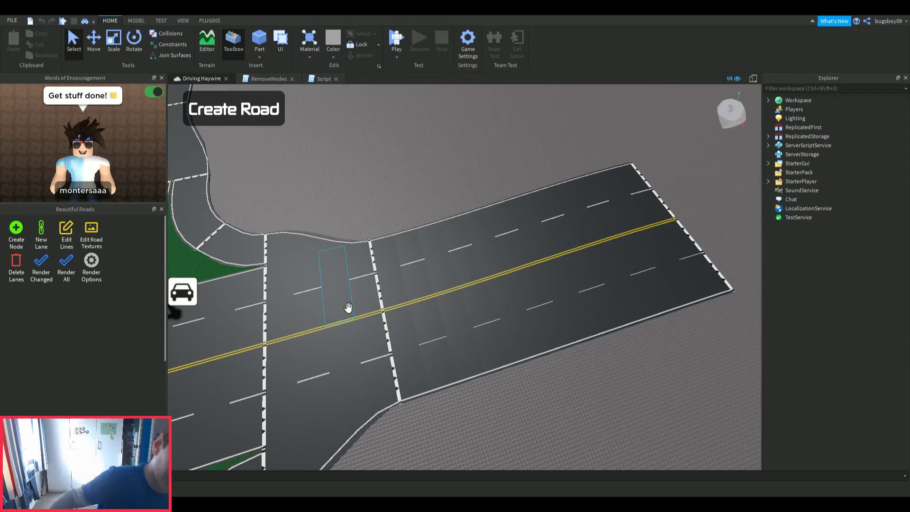
{"action": "right_click_drag", "start_coordinate": [372, 301], "coordinate": [372, 301]}
{"action": "scroll", "coordinate": [371, 301], "scroll_direction": "up", "scroll_amount": 3}
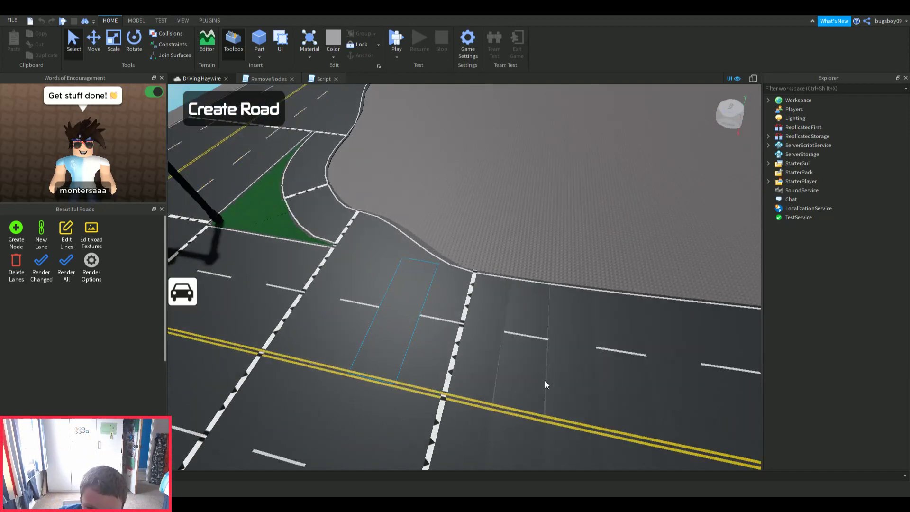
{"action": "right_click_drag", "start_coordinate": [509, 349], "coordinate": [429, 198]}
{"action": "right_click_drag", "start_coordinate": [499, 248], "coordinate": [522, 351]}
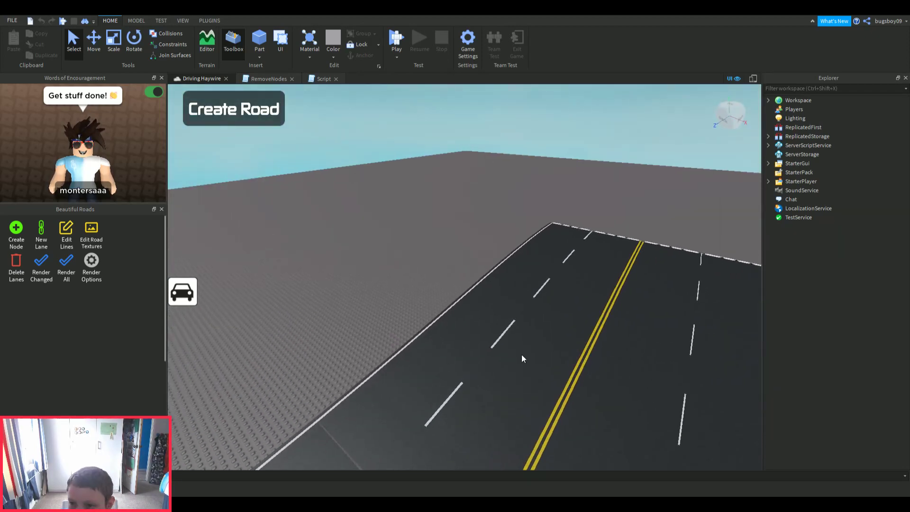
{"action": "right_click_drag", "start_coordinate": [601, 196], "coordinate": [609, 193]}
{"action": "key", "text": "w"}
{"action": "scroll", "coordinate": [663, 127], "scroll_direction": "up", "scroll_amount": 4}
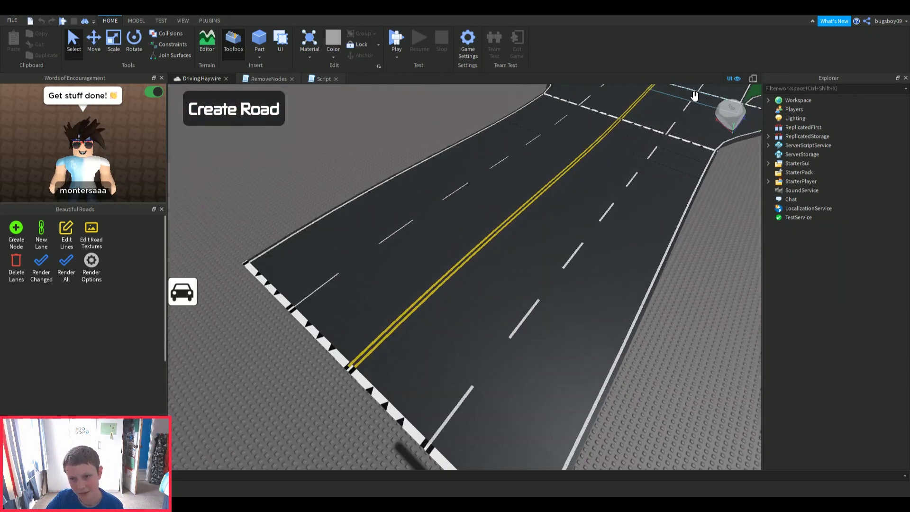
- Frame the Workspace's Roads folder in the viewport and clear the selection
{"action": "left_click", "coordinate": [768, 101]}
{"action": "left_click", "coordinate": [801, 127]}
{"action": "key", "text": "f"}
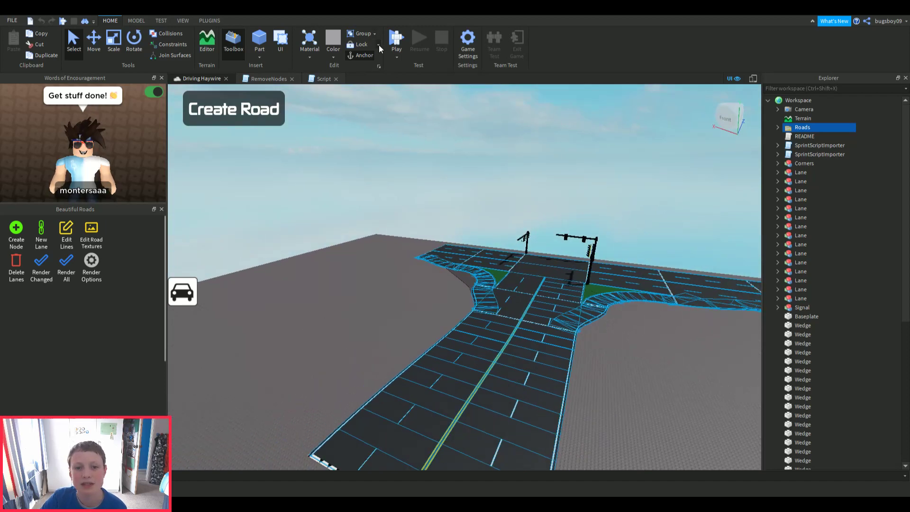
{"action": "left_click", "coordinate": [319, 203]}
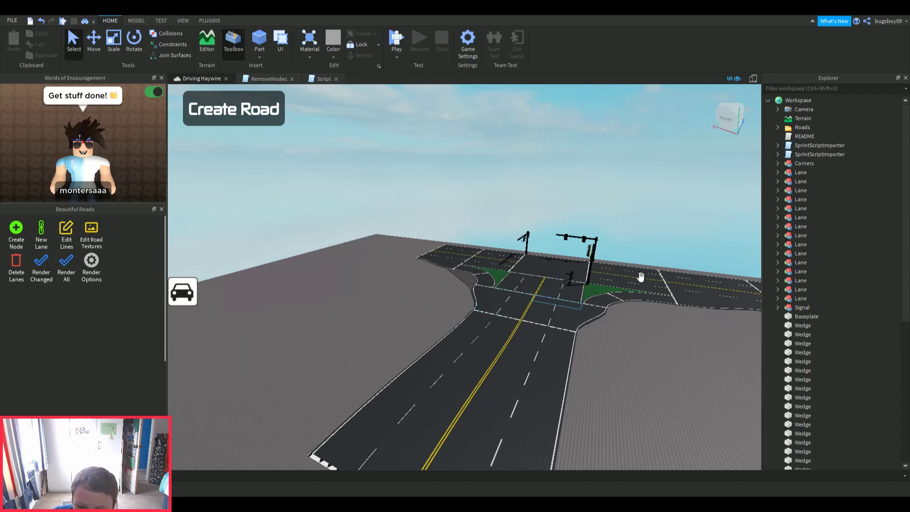
- Start the GeomTools edge-filling tool over the side road's open end
{"action": "right_click_drag", "start_coordinate": [550, 311], "coordinate": [554, 264]}
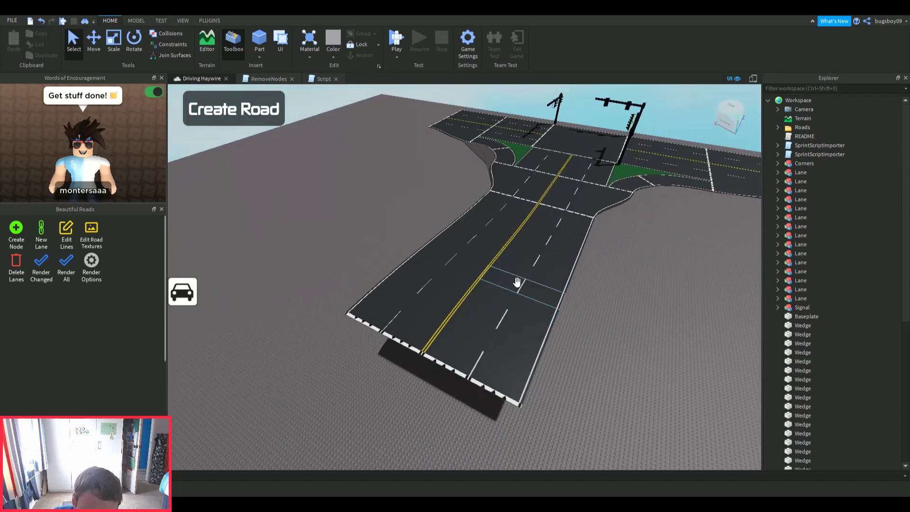
{"action": "right_click_drag", "start_coordinate": [403, 282], "coordinate": [396, 260]}
{"action": "scroll", "coordinate": [396, 260], "scroll_direction": "up", "scroll_amount": 3}
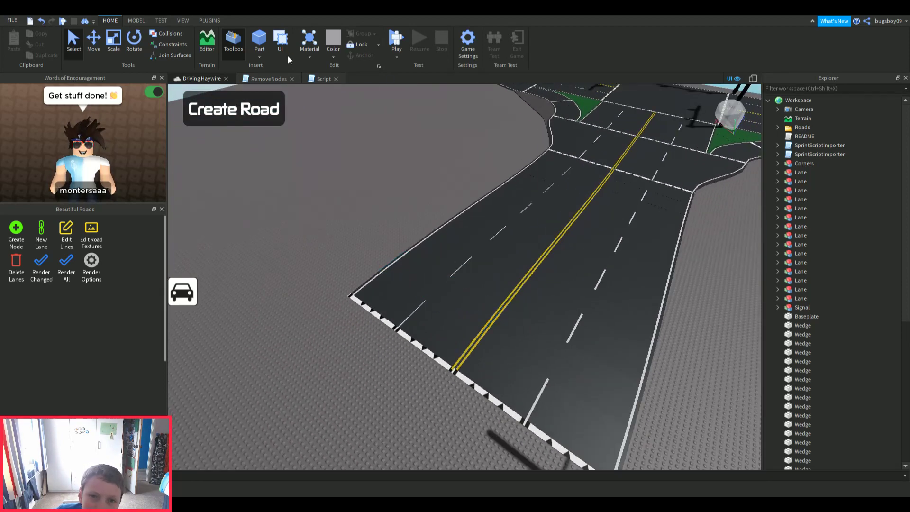
{"action": "left_click", "coordinate": [211, 20]}
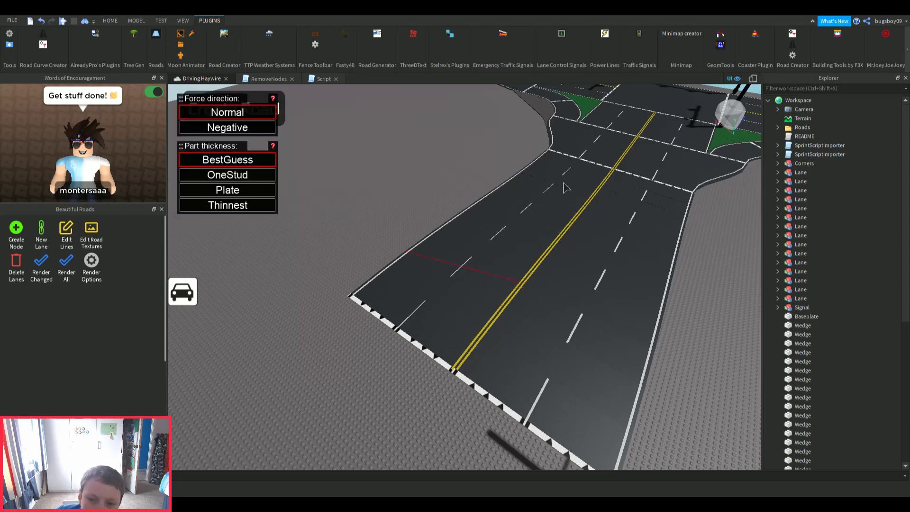
- Examine the edge of the side road where it meets the studded baseplate, up to the junction
{"action": "right_click_drag", "start_coordinate": [382, 287], "coordinate": [382, 285]}
{"action": "scroll", "coordinate": [386, 284], "scroll_direction": "up", "scroll_amount": 4}
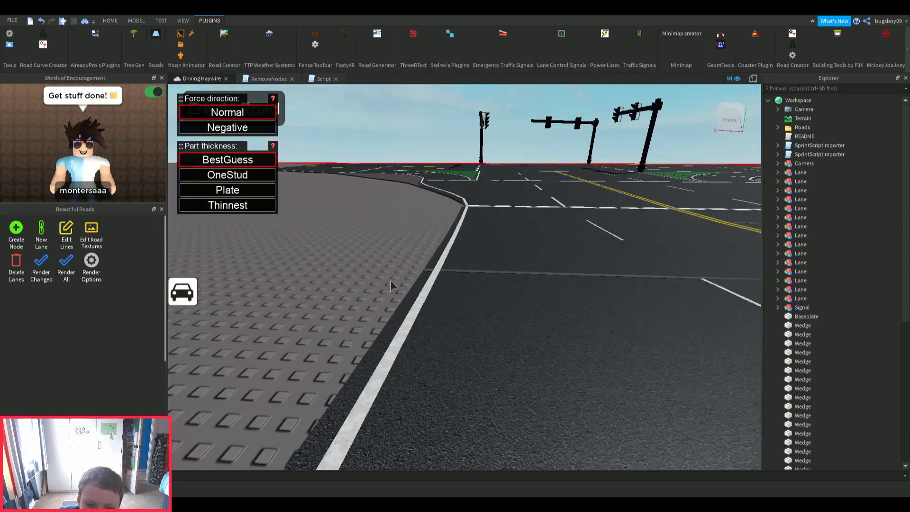
{"action": "scroll", "coordinate": [468, 302], "scroll_direction": "down", "scroll_amount": 4}
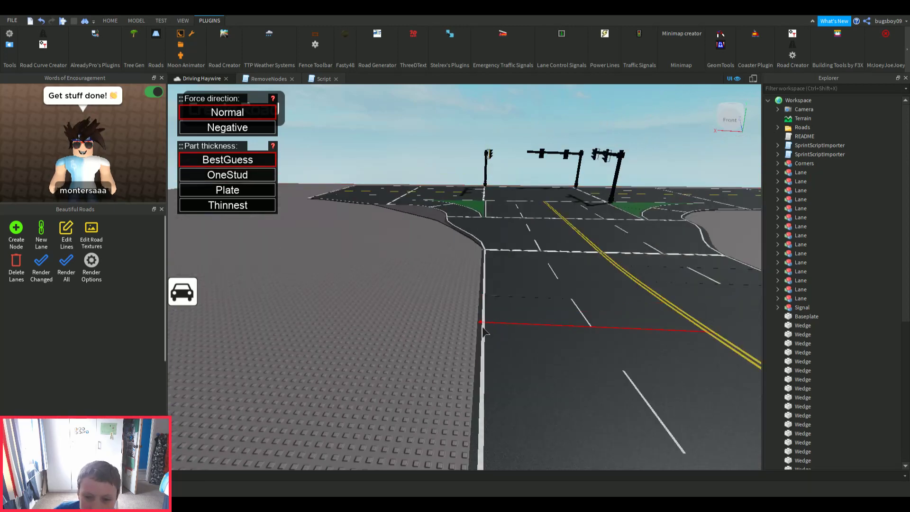
{"action": "scroll", "coordinate": [494, 363], "scroll_direction": "up", "scroll_amount": 2}
{"action": "right_click_drag", "start_coordinate": [494, 363], "coordinate": [482, 361]}
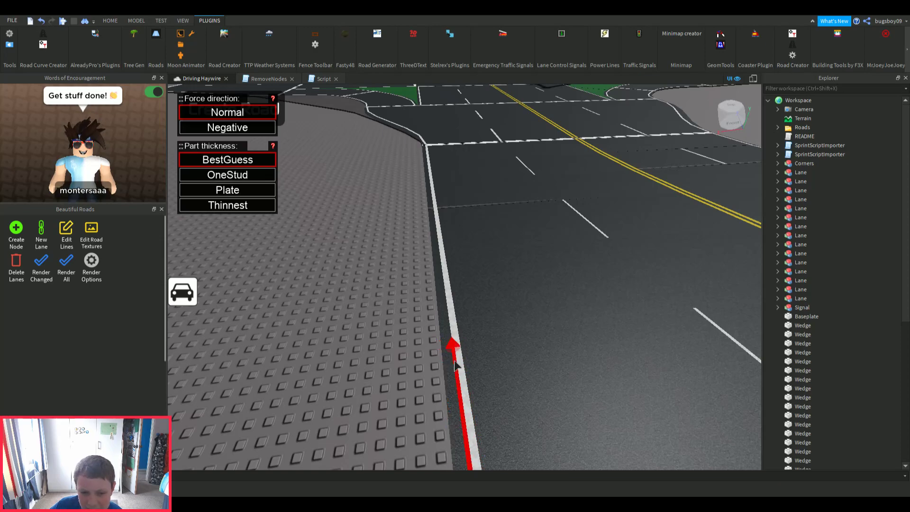
{"action": "scroll", "coordinate": [454, 361], "scroll_direction": "down", "scroll_amount": 3}
{"action": "right_click_drag", "start_coordinate": [454, 361], "coordinate": [453, 362]}
{"action": "right_click_drag", "start_coordinate": [430, 409], "coordinate": [430, 409]}
{"action": "scroll", "coordinate": [430, 409], "scroll_direction": "up", "scroll_amount": 3}
{"action": "scroll", "coordinate": [483, 396], "scroll_direction": "up", "scroll_amount": 6}
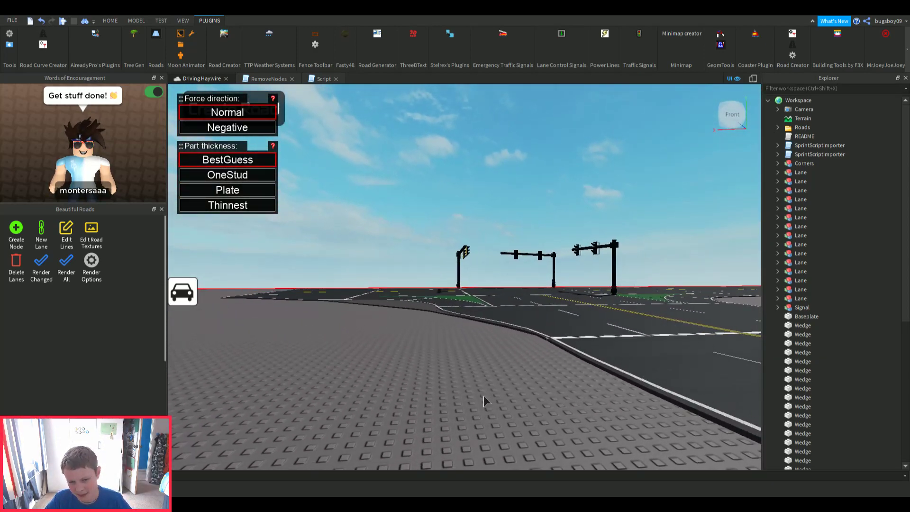
- Inspect the outer edge of the grey filler beside the slip lane and its ends at both roads
{"action": "right_click_drag", "start_coordinate": [525, 281], "coordinate": [519, 267]}
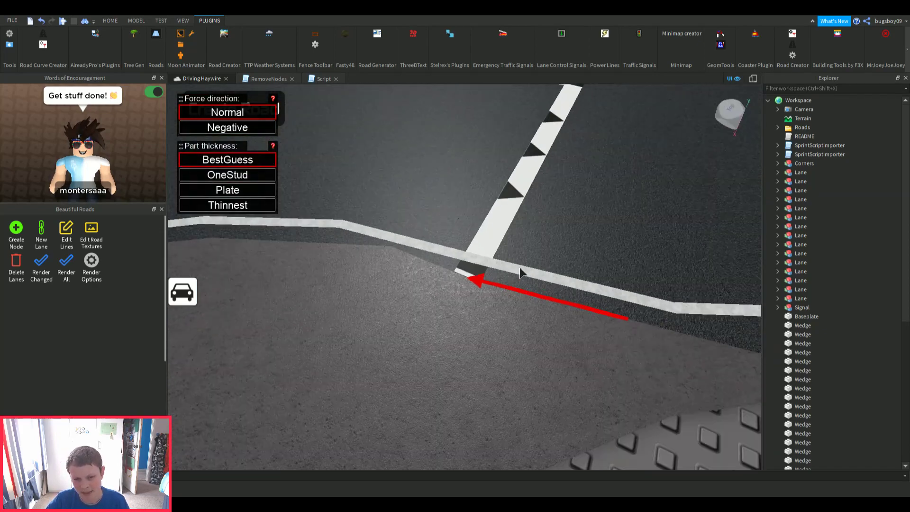
{"action": "scroll", "coordinate": [519, 267], "scroll_direction": "down", "scroll_amount": 5}
{"action": "scroll", "coordinate": [364, 271], "scroll_direction": "up", "scroll_amount": 4}
{"action": "scroll", "coordinate": [364, 271], "scroll_direction": "down", "scroll_amount": 5}
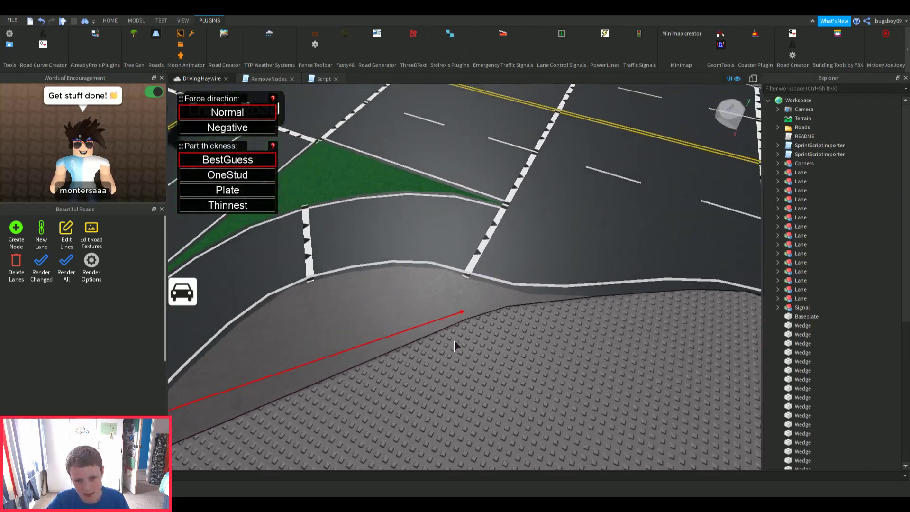
{"action": "right_click_drag", "start_coordinate": [454, 340], "coordinate": [454, 341]}
{"action": "right_click_drag", "start_coordinate": [570, 351], "coordinate": [570, 352]}
{"action": "scroll", "coordinate": [445, 348], "scroll_direction": "up", "scroll_amount": 3}
{"action": "right_click_drag", "start_coordinate": [431, 305], "coordinate": [431, 305]}
{"action": "scroll", "coordinate": [431, 306], "scroll_direction": "down", "scroll_amount": 5}
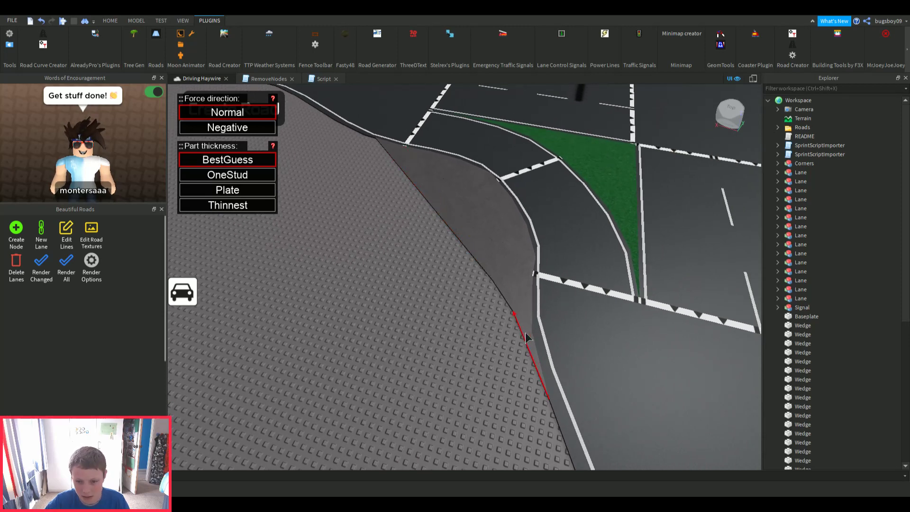
- Fill the shallow bends in the filler's outer edge near the side road by joining neighbouring edge pairs with BestGuess thickness
{"action": "scroll", "coordinate": [595, 456], "scroll_direction": "up", "scroll_amount": 5}
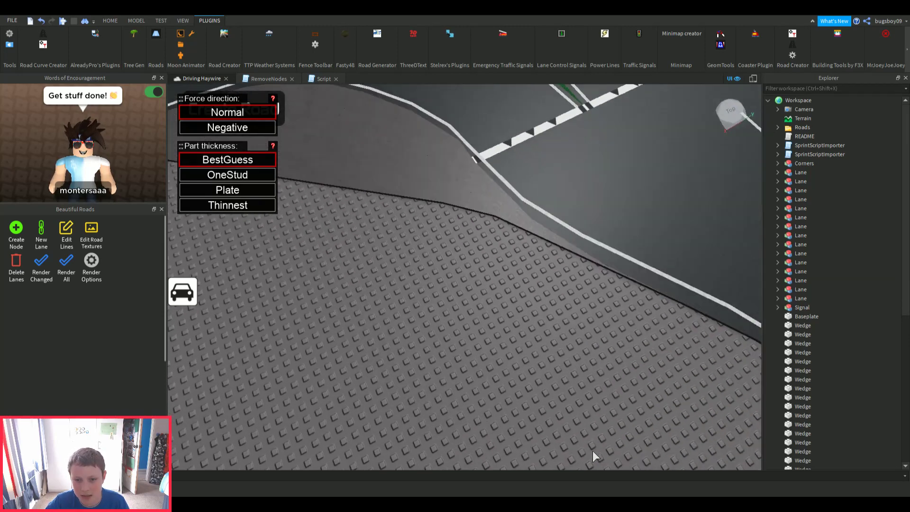
{"action": "scroll", "coordinate": [479, 232], "scroll_direction": "up", "scroll_amount": 3}
{"action": "left_click", "coordinate": [420, 194]}
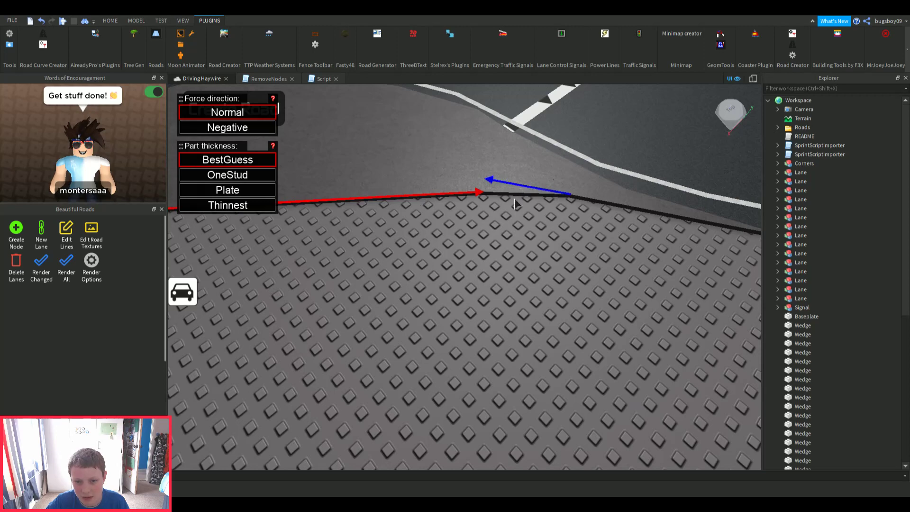
{"action": "left_click", "coordinate": [507, 192]}
{"action": "scroll", "coordinate": [500, 242], "scroll_direction": "down", "scroll_amount": 2}
{"action": "scroll", "coordinate": [500, 244], "scroll_direction": "down", "scroll_amount": 2}
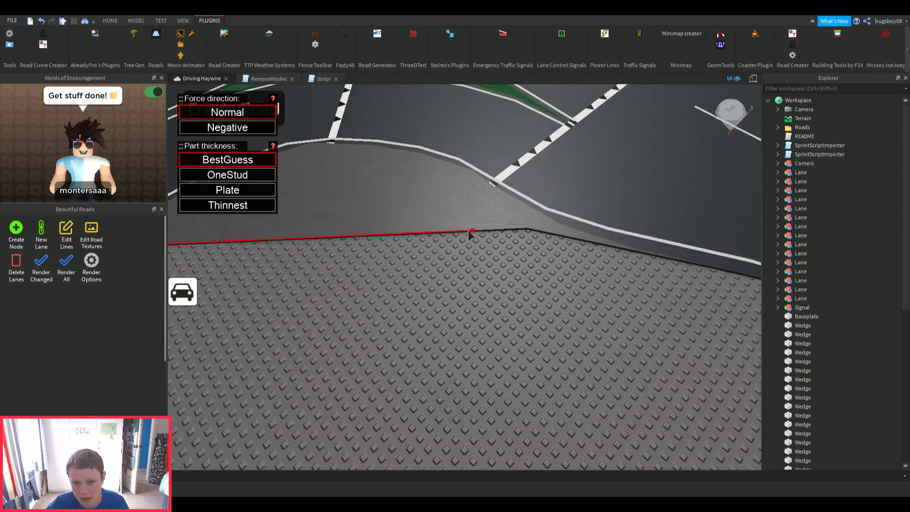
{"action": "left_click", "coordinate": [520, 230]}
{"action": "left_click", "coordinate": [564, 232]}
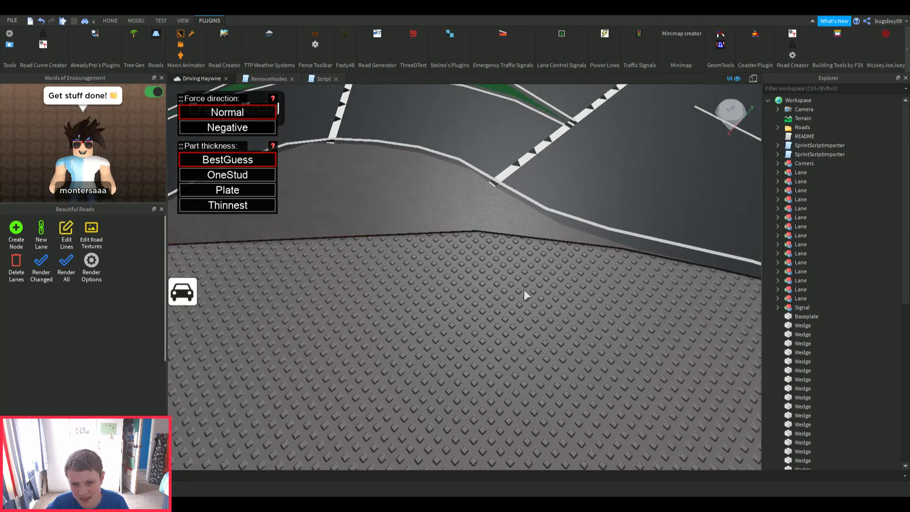
- Fill between the filler's outer edge and the main road's edge just past the slip lane's stop line
{"action": "scroll", "coordinate": [524, 289], "scroll_direction": "down", "scroll_amount": 3}
{"action": "right_click_drag", "start_coordinate": [524, 289], "coordinate": [469, 258]}
{"action": "scroll", "coordinate": [479, 272], "scroll_direction": "up", "scroll_amount": 2}
{"action": "left_click", "coordinate": [518, 364]}
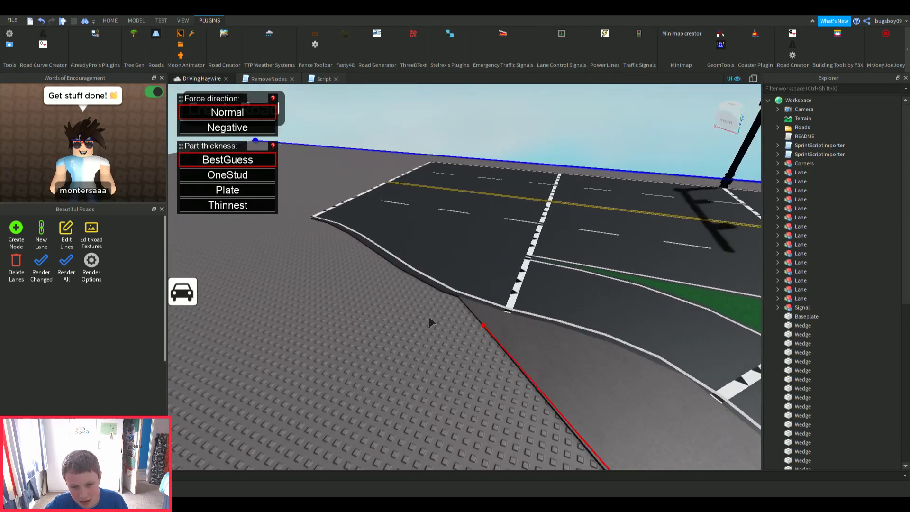
{"action": "scroll", "coordinate": [403, 298], "scroll_direction": "up", "scroll_amount": 3}
{"action": "left_click", "coordinate": [373, 282]}
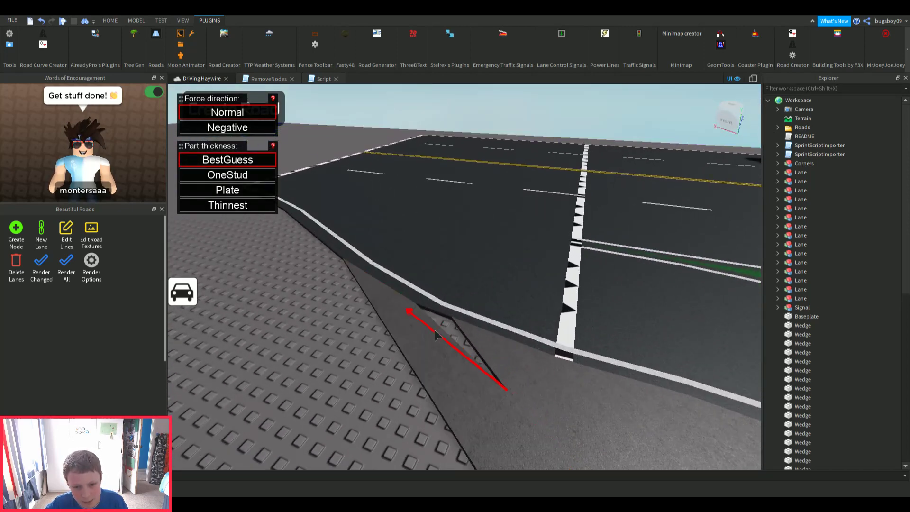
- Fill the triangular gap between the new filler piece and the main road's curved edge
{"action": "right_click_drag", "start_coordinate": [462, 331], "coordinate": [461, 331]}
{"action": "scroll", "coordinate": [461, 331], "scroll_direction": "up", "scroll_amount": 3}
{"action": "scroll", "coordinate": [635, 246], "scroll_direction": "down", "scroll_amount": 2}
{"action": "right_click_drag", "start_coordinate": [612, 234], "coordinate": [612, 238]}
{"action": "scroll", "coordinate": [612, 238], "scroll_direction": "down", "scroll_amount": 3}
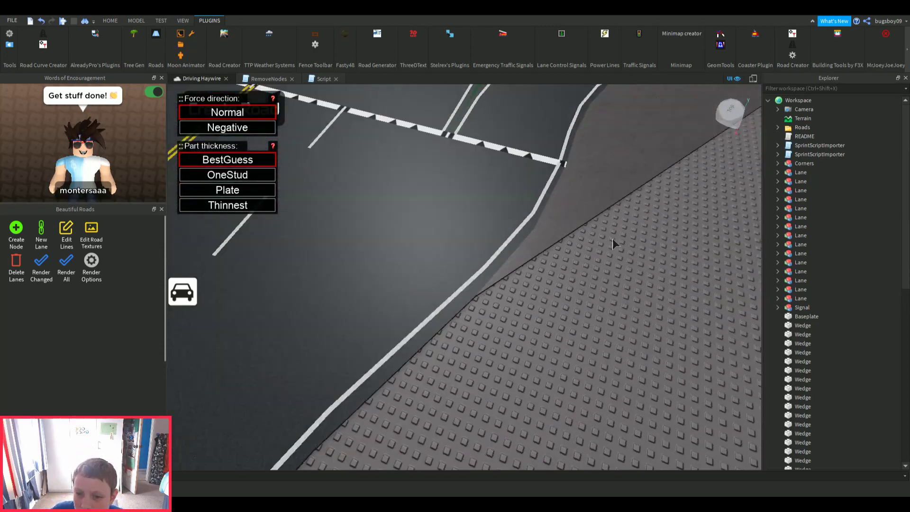
- Join the edge beside the main road's outer section to the filler's outer edge with another fill
{"action": "right_click_drag", "start_coordinate": [483, 357], "coordinate": [485, 331]}
{"action": "scroll", "coordinate": [485, 332], "scroll_direction": "up", "scroll_amount": 2}
{"action": "scroll", "coordinate": [474, 327], "scroll_direction": "down", "scroll_amount": 3}
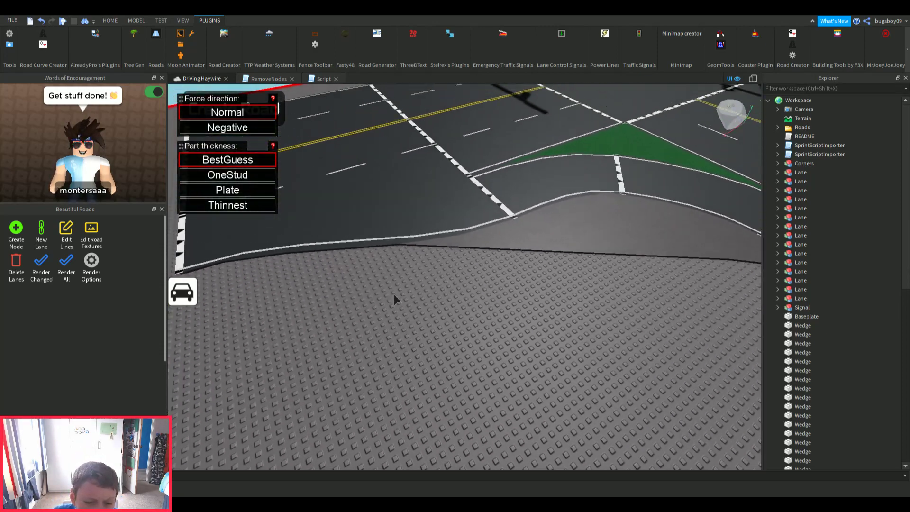
{"action": "scroll", "coordinate": [331, 257], "scroll_direction": "up", "scroll_amount": 3}
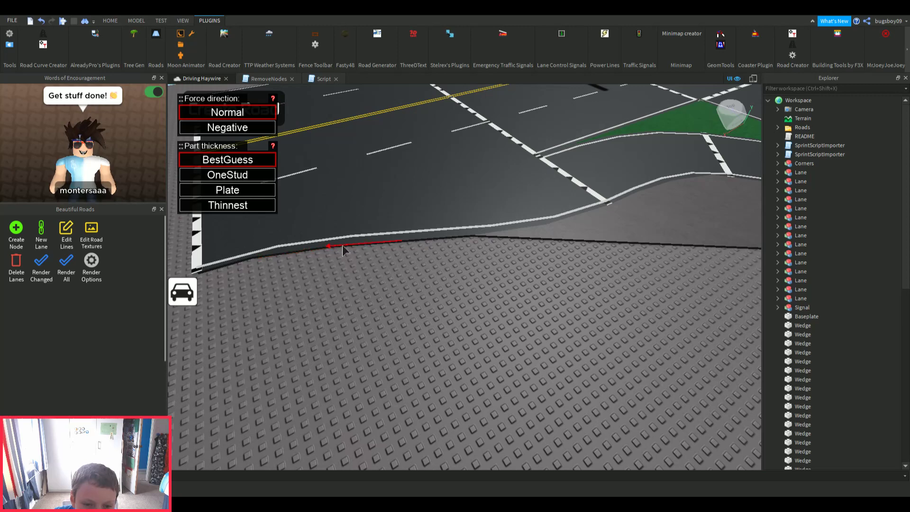
{"action": "left_click", "coordinate": [349, 242]}
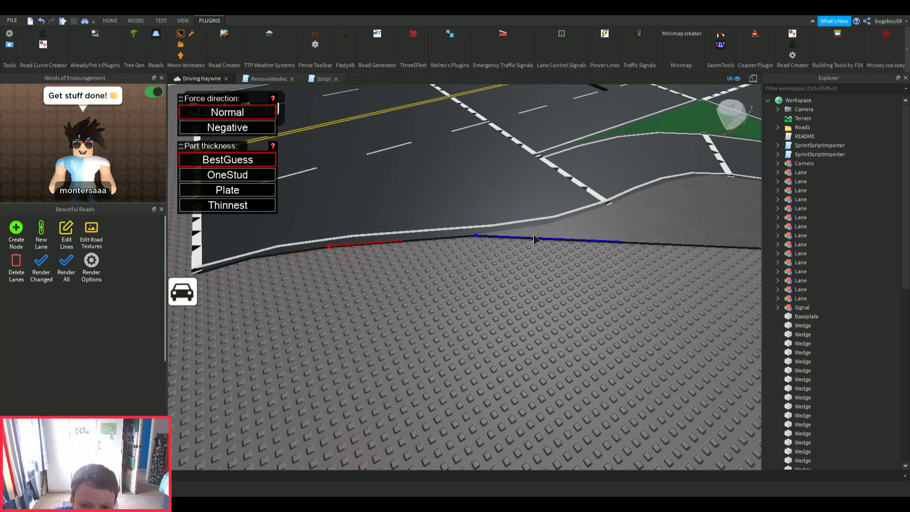
{"action": "left_click", "coordinate": [535, 239]}
- Fill the remaining bends in the filler's outer edge along the main road
{"action": "scroll", "coordinate": [535, 238], "scroll_direction": "up", "scroll_amount": 2}
{"action": "right_click_drag", "start_coordinate": [535, 238], "coordinate": [353, 330]}
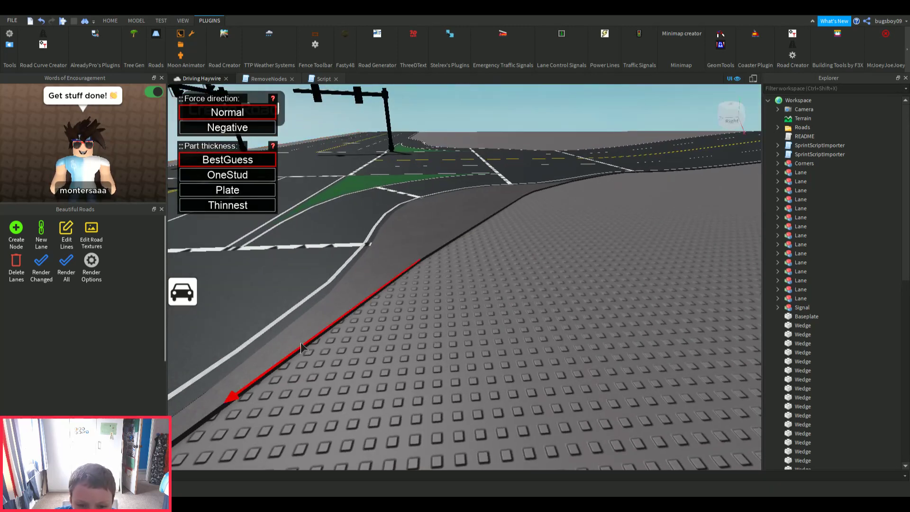
{"action": "left_click", "coordinate": [443, 242]}
{"action": "right_click_drag", "start_coordinate": [444, 242], "coordinate": [445, 243]}
{"action": "scroll", "coordinate": [402, 264], "scroll_direction": "up", "scroll_amount": 3}
{"action": "right_click_drag", "start_coordinate": [403, 264], "coordinate": [397, 257]}
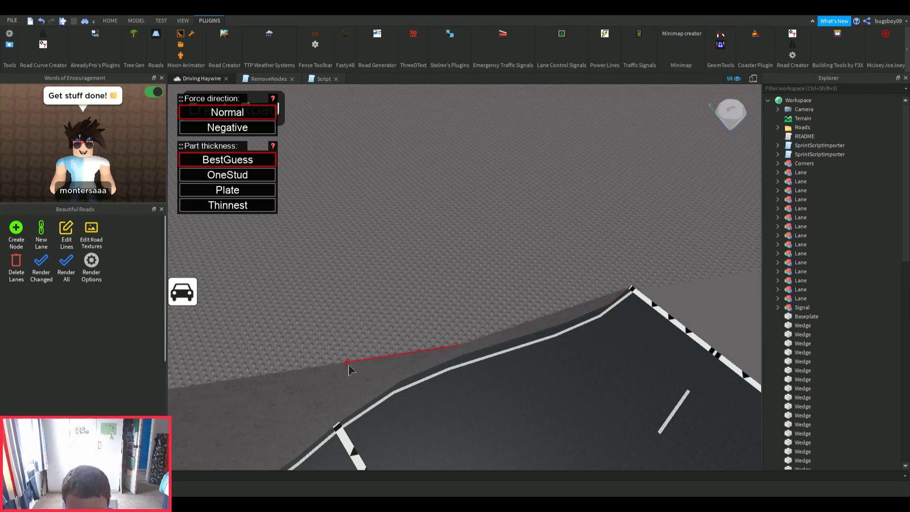
{"action": "left_click", "coordinate": [481, 340]}
{"action": "right_click_drag", "start_coordinate": [476, 339], "coordinate": [467, 419]}
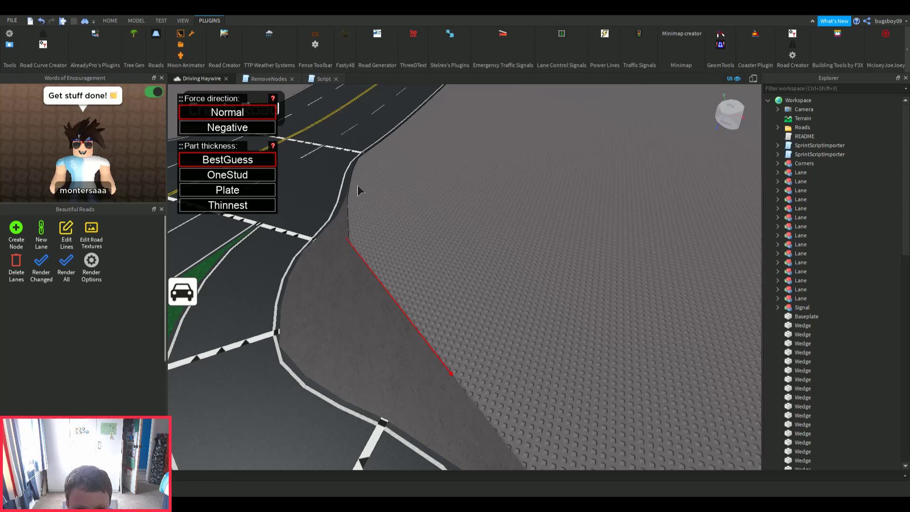
- Fill between the filler's long outer edge and the short edge beside the side road's flare
{"action": "right_click_drag", "start_coordinate": [399, 238], "coordinate": [416, 402]}
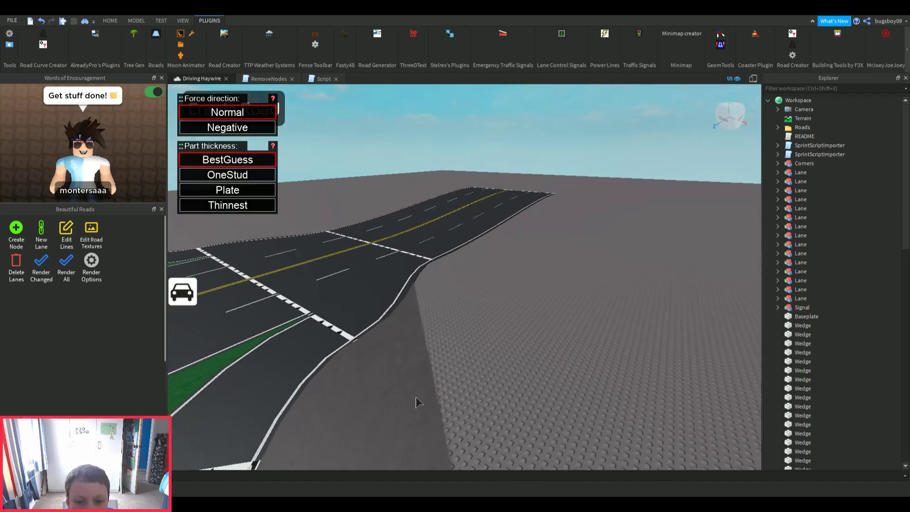
{"action": "key", "text": "w"}
{"action": "left_click", "coordinate": [390, 316]}
{"action": "key", "text": "w"}
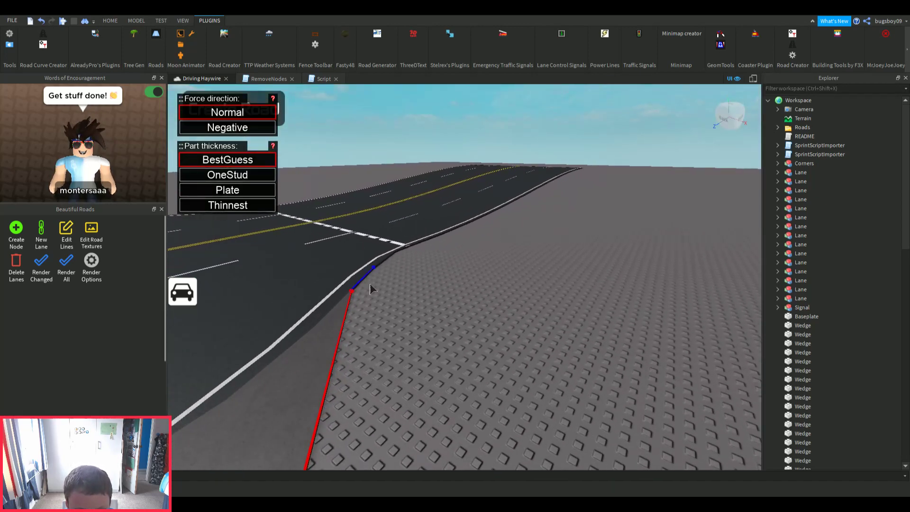
{"action": "left_click", "coordinate": [369, 284]}
{"action": "right_click_drag", "start_coordinate": [370, 285], "coordinate": [351, 267]}
- Extend the filler along the side road to just past its dashed cross line
{"action": "key", "text": "w"}
{"action": "right_click_drag", "start_coordinate": [362, 325], "coordinate": [491, 247]}
{"action": "left_click", "coordinate": [344, 290]}
{"action": "key", "text": "s"}
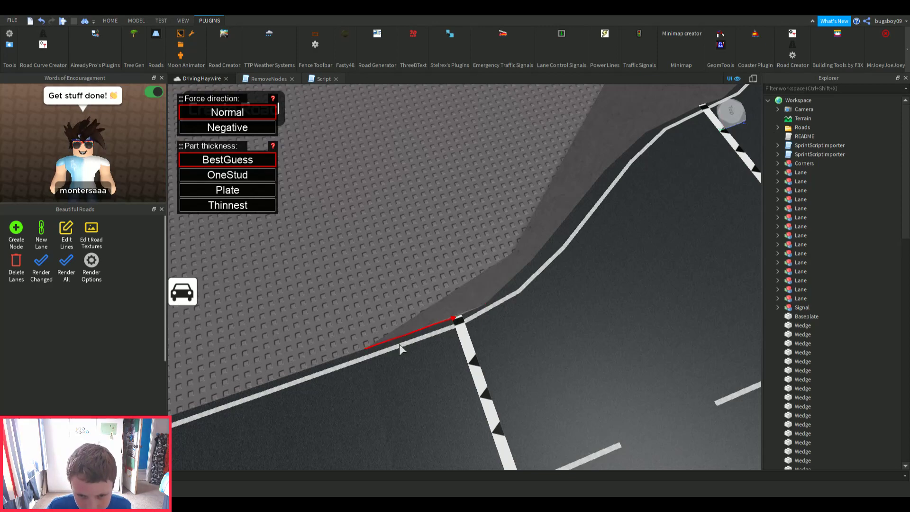
- Try to fill between the filler's end edge and the side road's edge beyond the cross line, and undo it
{"action": "right_click_drag", "start_coordinate": [399, 344], "coordinate": [487, 342]}
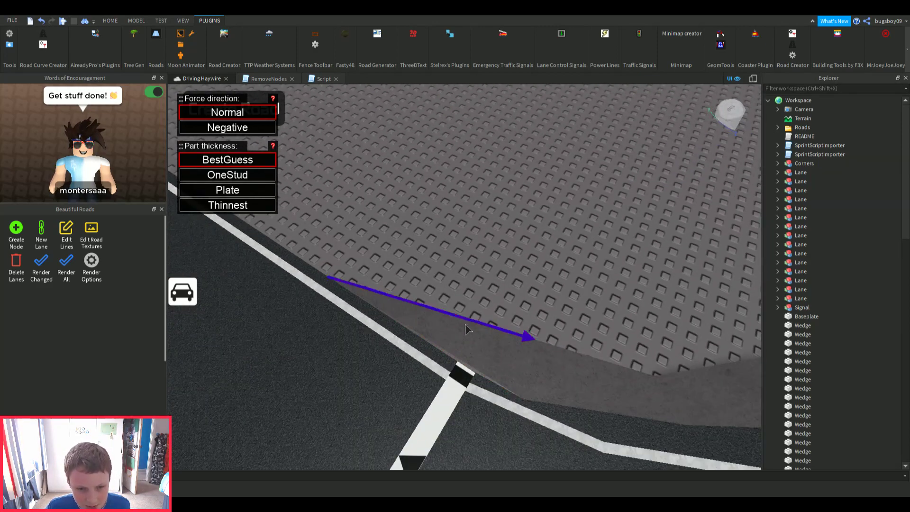
{"action": "left_click", "coordinate": [276, 251]}
{"action": "key", "text": "w"}
{"action": "right_click_drag", "start_coordinate": [276, 251], "coordinate": [135, 133]}
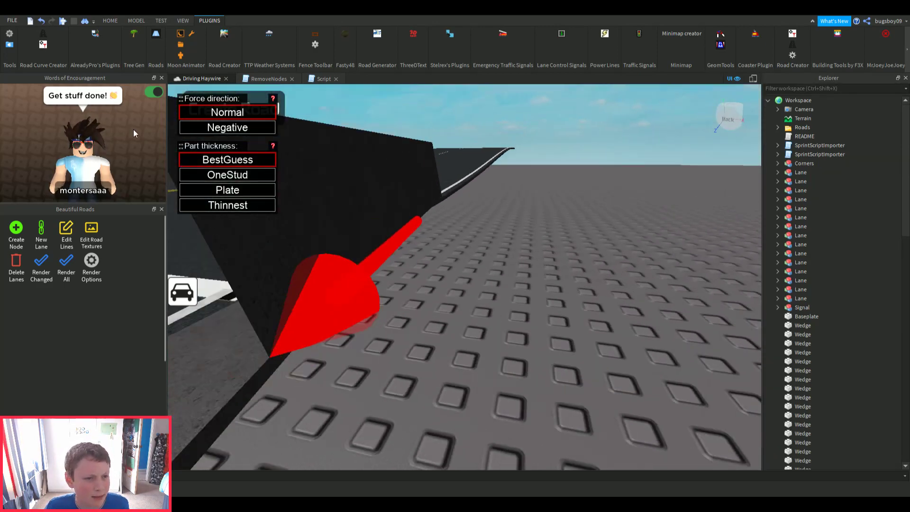
{"action": "key", "text": "s"}
{"action": "key", "text": "w"}
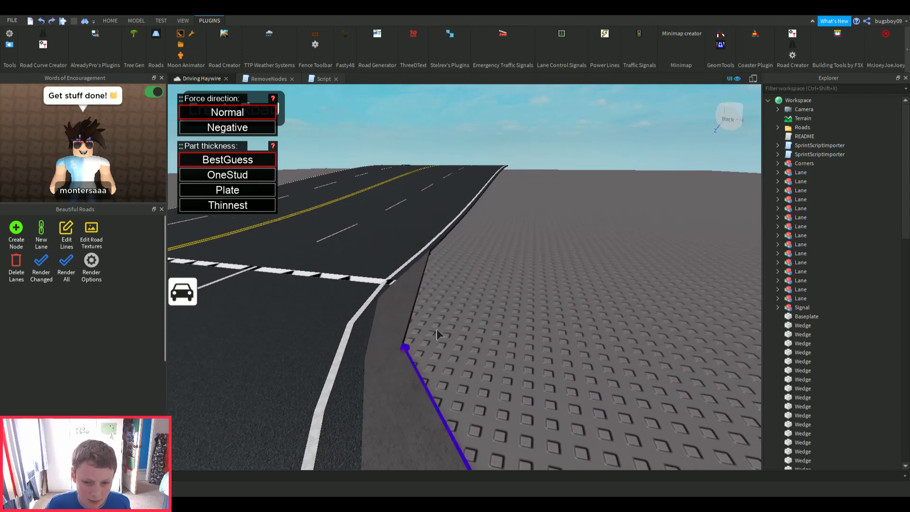
- Retry the fill beyond the side road's cross line with BestGuess part thickness, and undo it
{"action": "scroll", "coordinate": [432, 327], "scroll_direction": "up", "scroll_amount": 4}
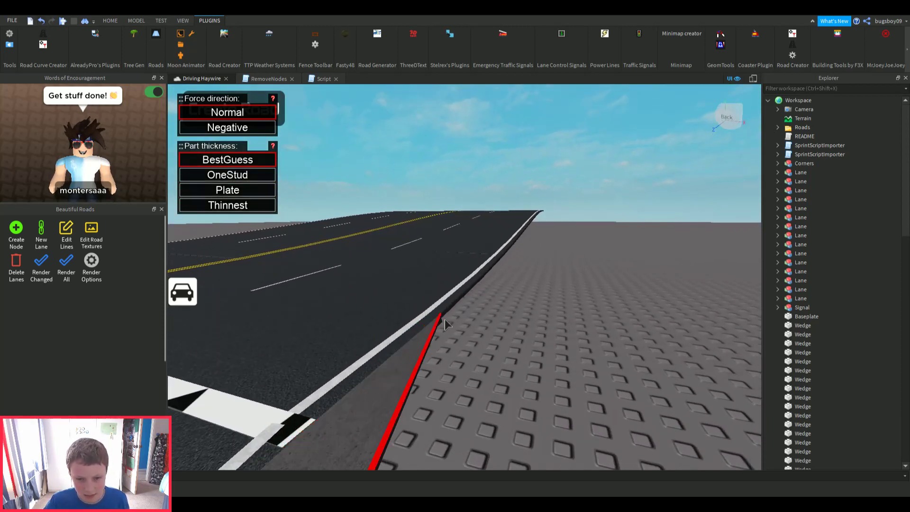
{"action": "scroll", "coordinate": [448, 313], "scroll_direction": "down", "scroll_amount": 1}
{"action": "left_click", "coordinate": [449, 314]}
{"action": "left_click", "coordinate": [381, 425]}
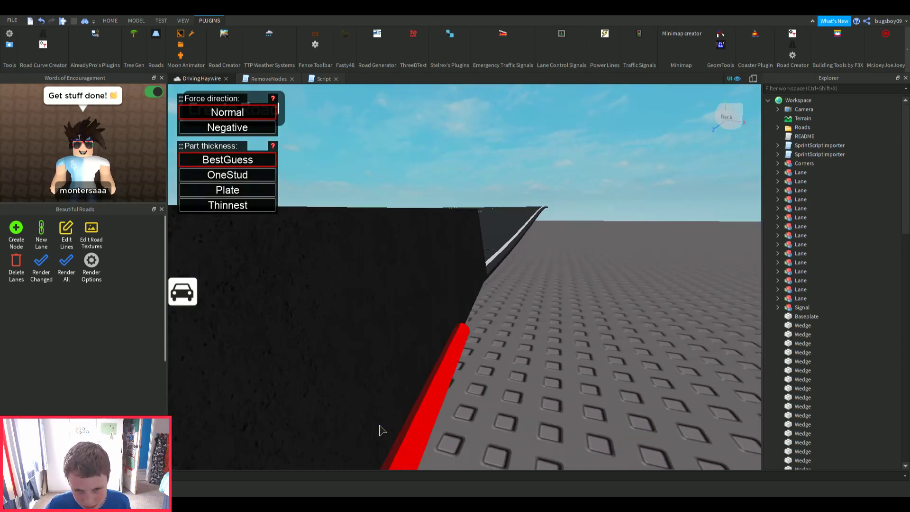
{"action": "right_click_drag", "start_coordinate": [379, 387], "coordinate": [383, 386]}
{"action": "scroll", "coordinate": [382, 386], "scroll_direction": "down", "scroll_amount": 5}
{"action": "scroll", "coordinate": [382, 386], "scroll_direction": "up", "scroll_amount": 2}
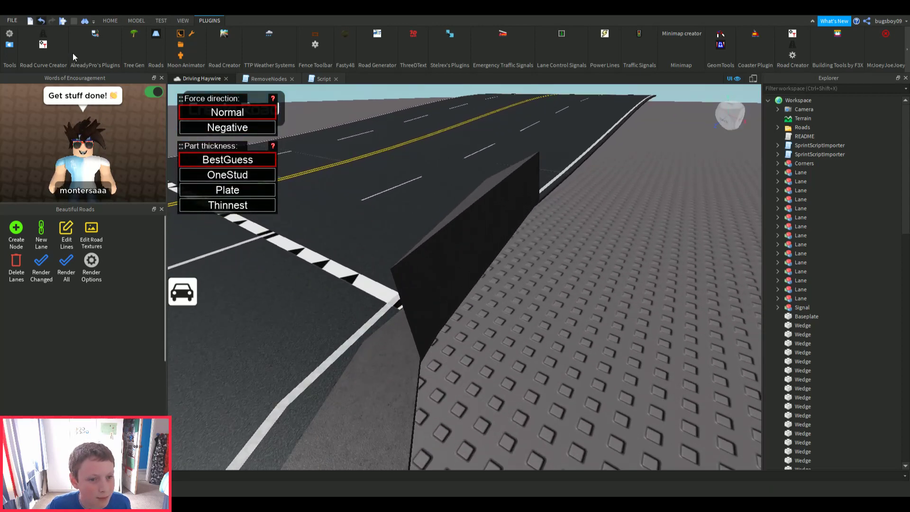
{"action": "key", "text": "ctrl+z"}
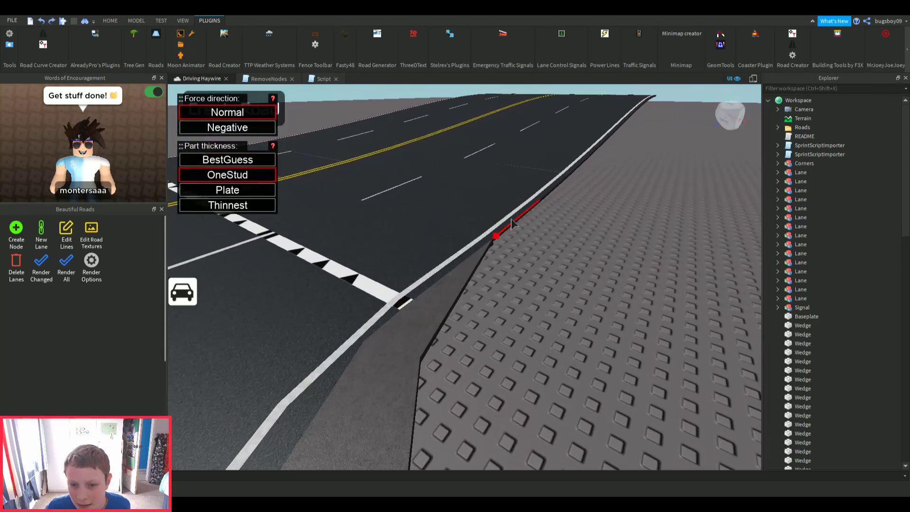
- Try the same side road fill with OneStud part thickness, and undo it
{"action": "left_click", "coordinate": [510, 219]}
{"action": "left_click", "coordinate": [460, 287]}
{"action": "scroll", "coordinate": [459, 289], "scroll_direction": "up", "scroll_amount": 1}
{"action": "right_click_drag", "start_coordinate": [459, 290], "coordinate": [460, 297]}
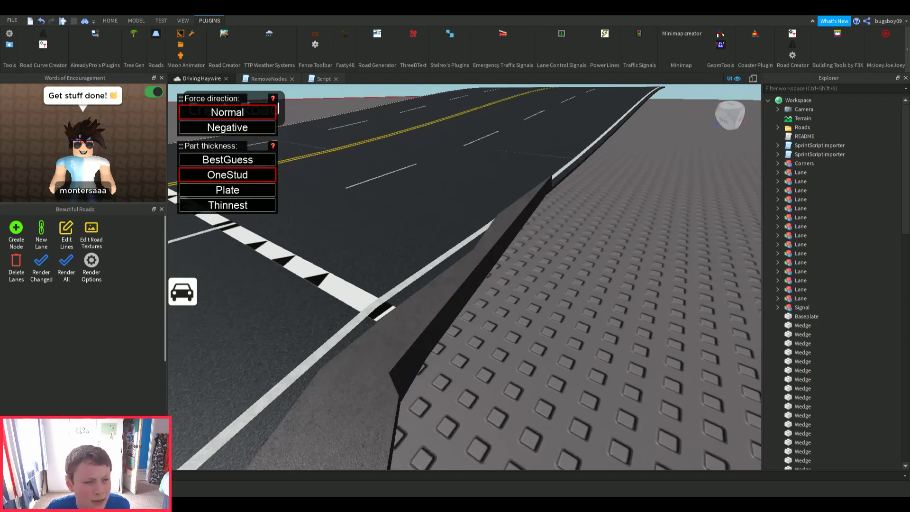
{"action": "key", "text": "ctrl+z"}
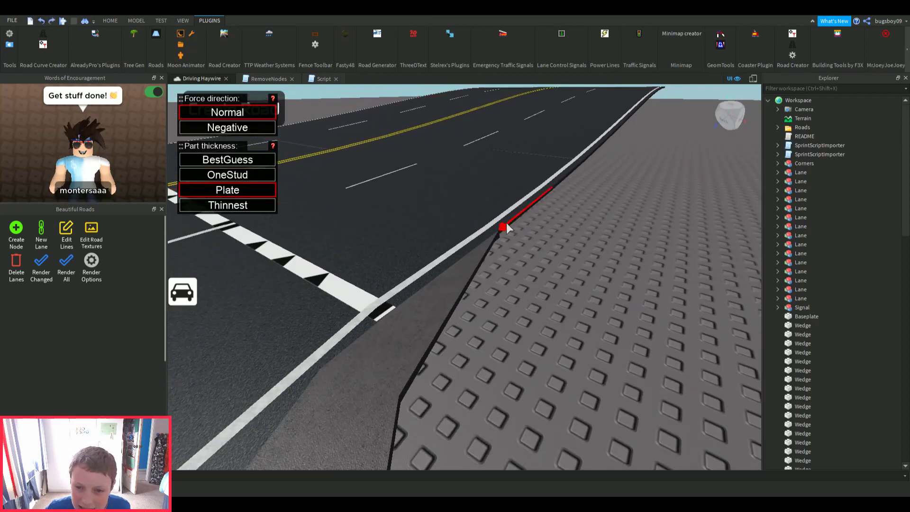
- Try the same side road fill with Plate part thickness, and undo it
{"action": "left_click", "coordinate": [436, 313]}
{"action": "scroll", "coordinate": [436, 313], "scroll_direction": "up", "scroll_amount": 5}
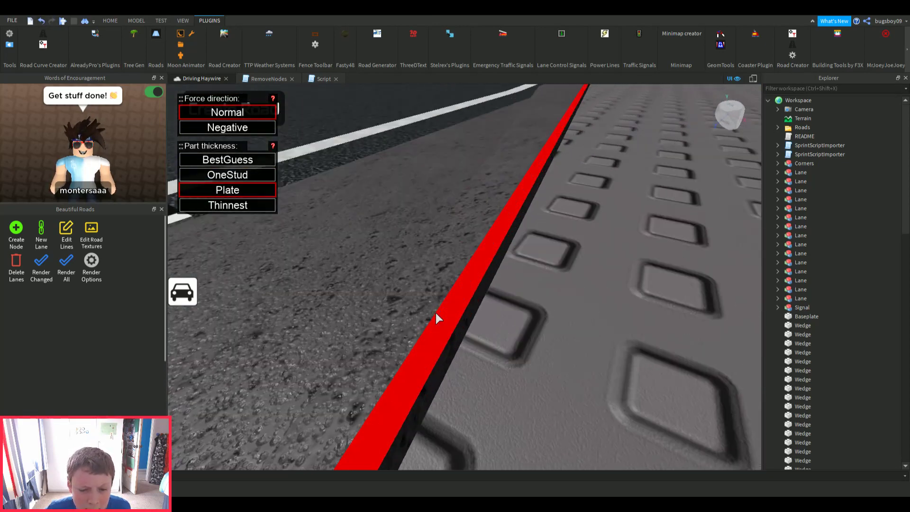
{"action": "right_click_drag", "start_coordinate": [436, 313], "coordinate": [436, 313]}
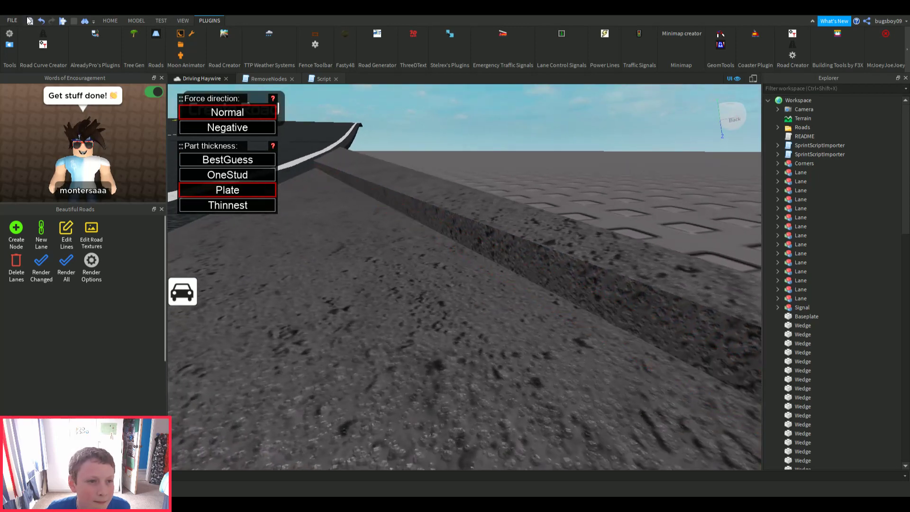
- Set the part thickness to Thinnest and fill between the filler's end edge and the side road's edge beyond the cross line
{"action": "left_click", "coordinate": [237, 206]}
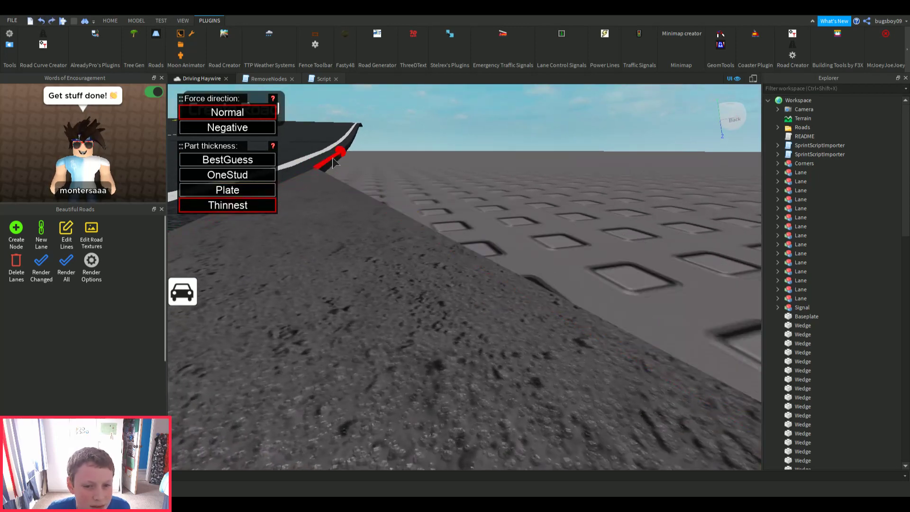
{"action": "left_click", "coordinate": [324, 161]}
{"action": "left_click", "coordinate": [379, 240]}
{"action": "right_click_drag", "start_coordinate": [638, 357], "coordinate": [447, 267]}
{"action": "scroll", "coordinate": [449, 271], "scroll_direction": "up", "scroll_amount": 2}
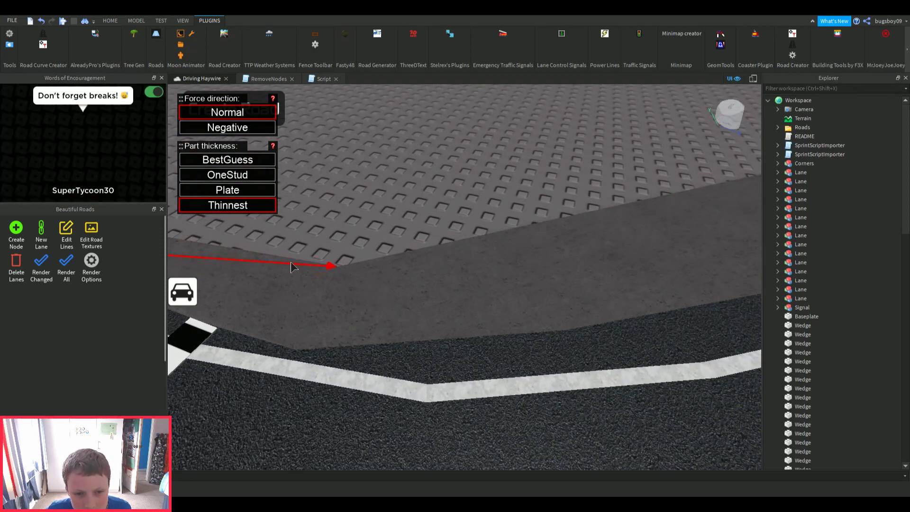
{"action": "left_click", "coordinate": [472, 240]}
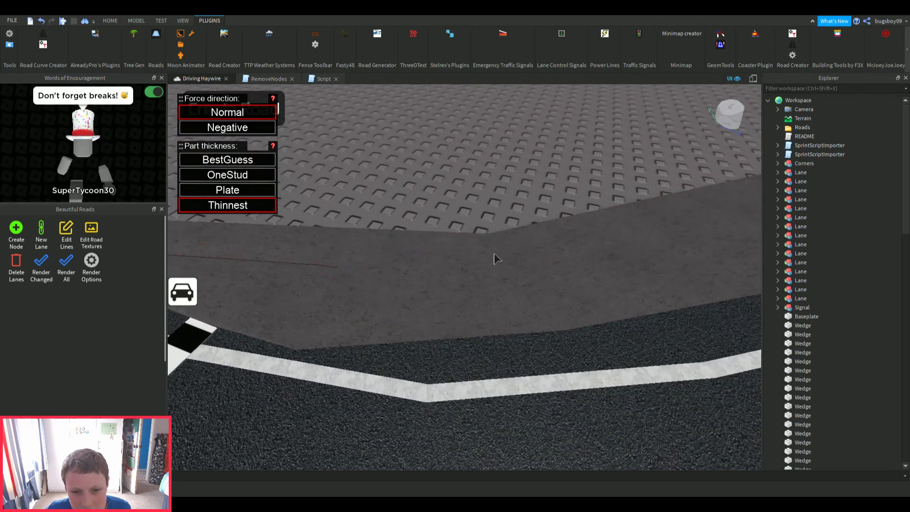
- Fill the bend in the filler's outer edge beside the side road's cross line, joining it to the long straight edge
{"action": "right_click_drag", "start_coordinate": [555, 281], "coordinate": [556, 281]}
{"action": "scroll", "coordinate": [555, 280], "scroll_direction": "down", "scroll_amount": 4}
{"action": "right_click_drag", "start_coordinate": [452, 240], "coordinate": [452, 241]}
{"action": "scroll", "coordinate": [442, 292], "scroll_direction": "down", "scroll_amount": 1}
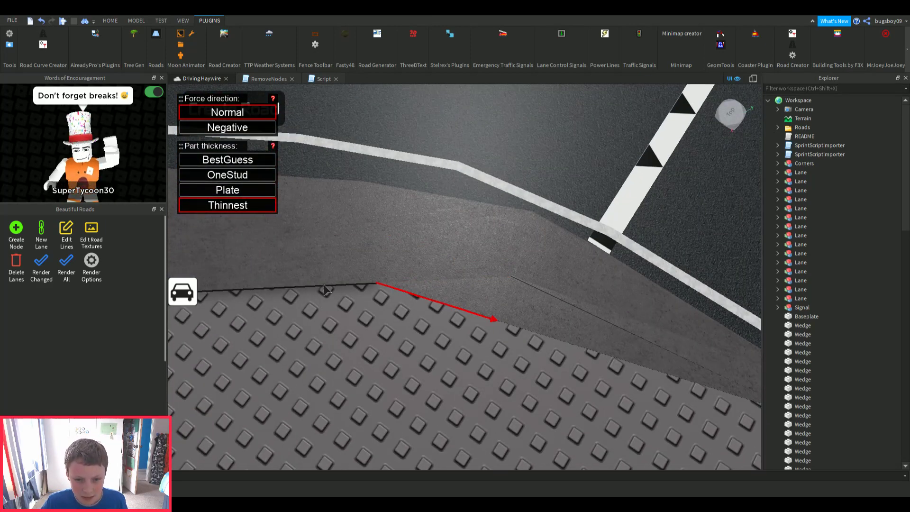
{"action": "scroll", "coordinate": [326, 289], "scroll_direction": "down", "scroll_amount": 10}
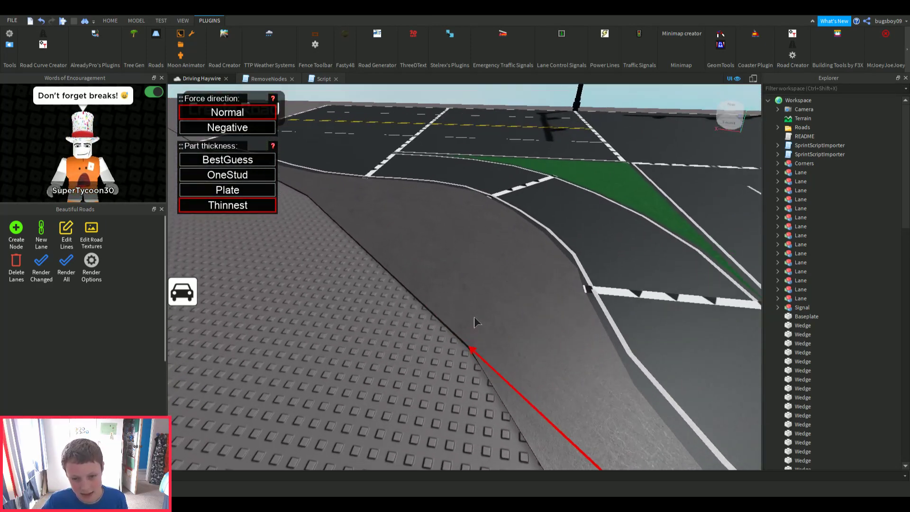
{"action": "scroll", "coordinate": [474, 323], "scroll_direction": "up", "scroll_amount": 1}
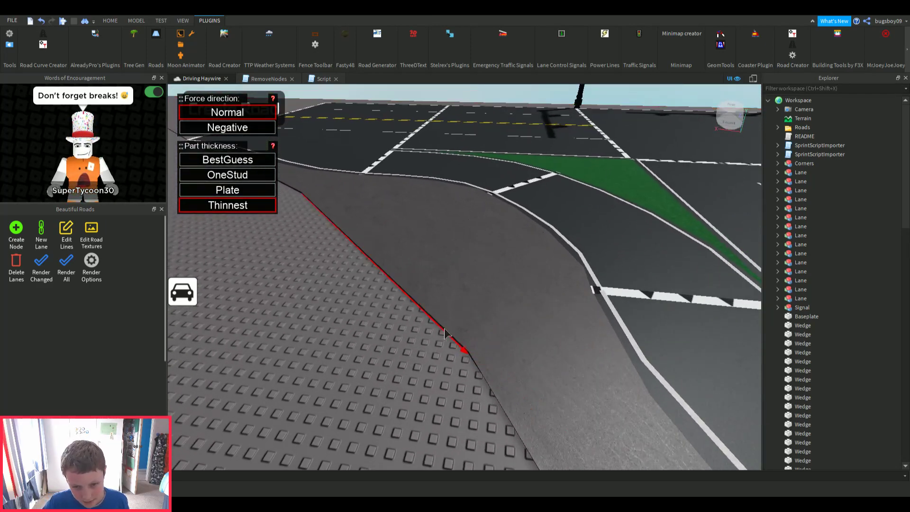
{"action": "left_click", "coordinate": [510, 418]}
{"action": "right_click_drag", "start_coordinate": [509, 417], "coordinate": [502, 399]}
{"action": "scroll", "coordinate": [510, 418], "scroll_direction": "down", "scroll_amount": 10}
{"action": "scroll", "coordinate": [503, 399], "scroll_direction": "up", "scroll_amount": 5}
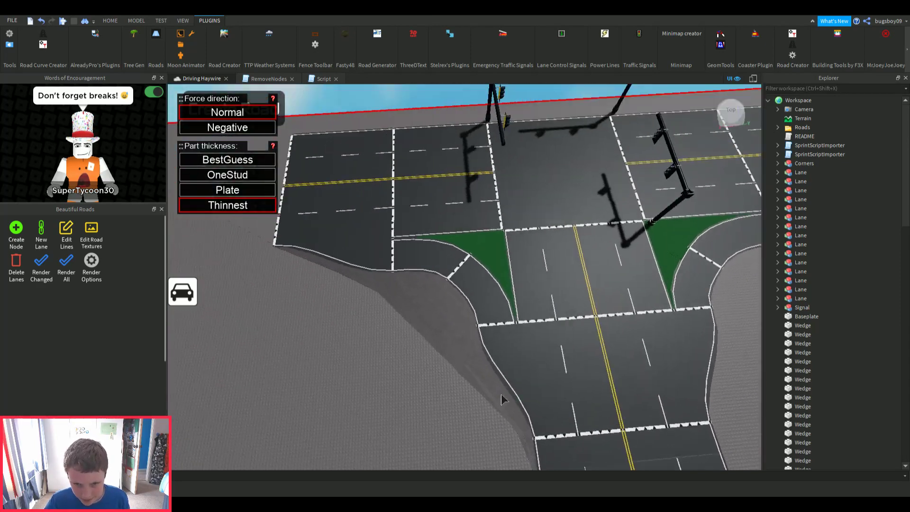
- Fill the recess between the filler's edge at the main road's end and its long outer edge at the junction corner
{"action": "scroll", "coordinate": [371, 282], "scroll_direction": "up", "scroll_amount": 6}
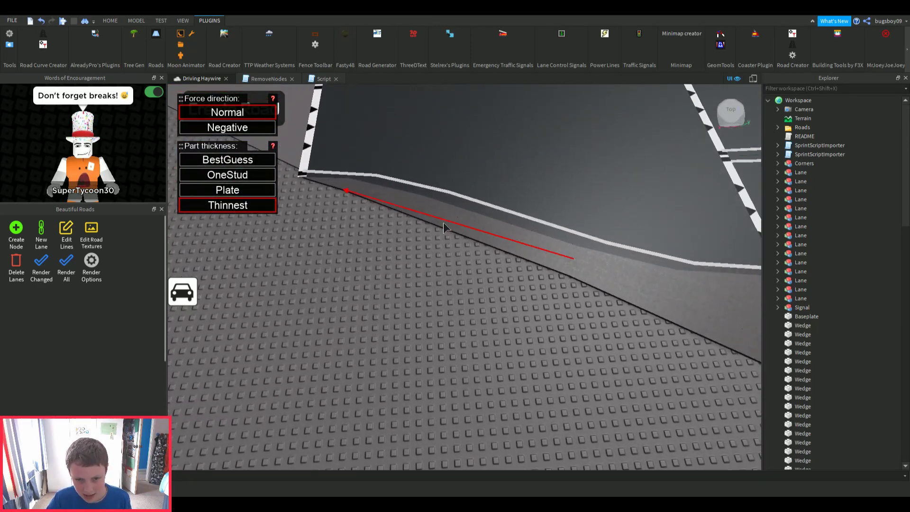
{"action": "left_click", "coordinate": [440, 224]}
{"action": "right_click_drag", "start_coordinate": [550, 277], "coordinate": [559, 265]}
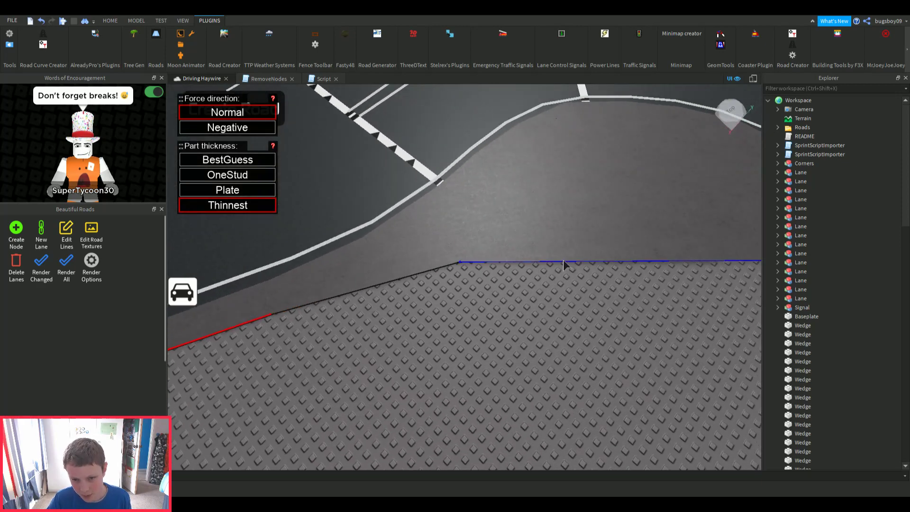
{"action": "left_click", "coordinate": [563, 260]}
{"action": "right_click_drag", "start_coordinate": [550, 338], "coordinate": [345, 386]}
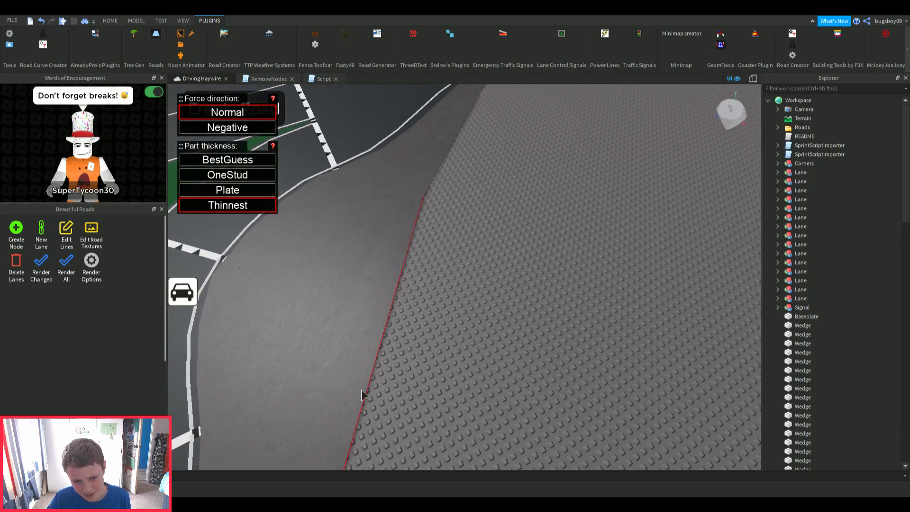
- Widen the filler from its long outer edge to the side road just past the dashed cross line
{"action": "left_click", "coordinate": [439, 167]}
{"action": "right_click_drag", "start_coordinate": [409, 260], "coordinate": [414, 275]}
{"action": "left_click", "coordinate": [414, 275]}
{"action": "right_click_drag", "start_coordinate": [433, 209], "coordinate": [433, 209]}
{"action": "key", "text": "w"}
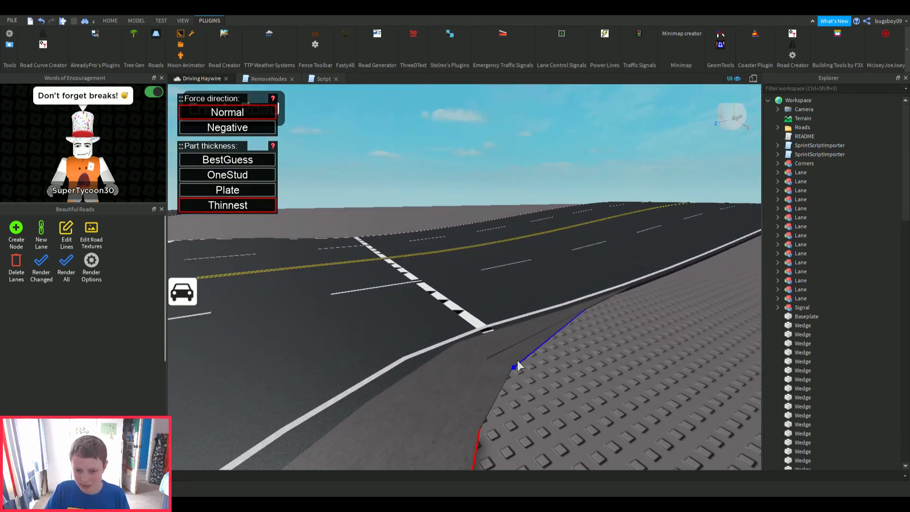
{"action": "mouse_move", "coordinate": [516, 360]}
{"action": "right_mouse_down"}
{"action": "mouse_move", "coordinate": [503, 381]}
{"action": "mouse_move", "coordinate": [394, 329]}
{"action": "mouse_move", "coordinate": [521, 369]}
{"action": "right_mouse_up"}
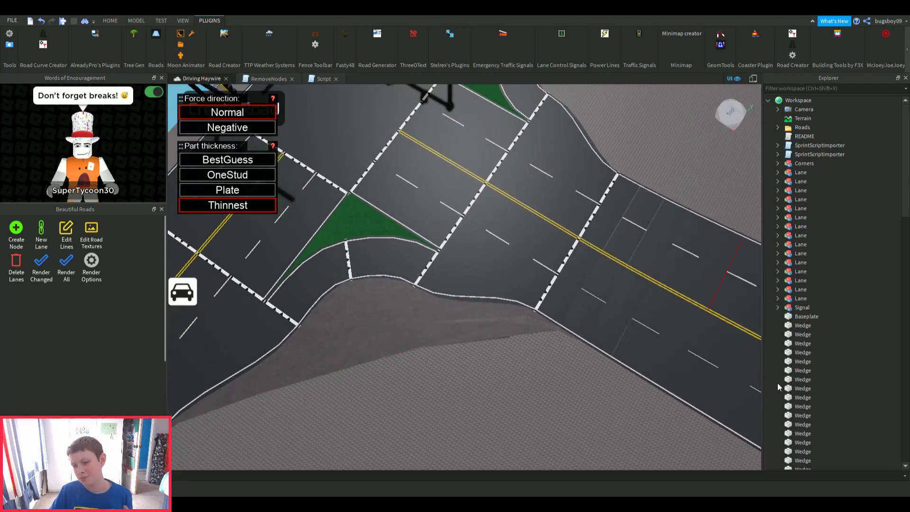
- Look through the wedges that the filling tool has added to Workspace
{"action": "scroll", "coordinate": [831, 284], "scroll_direction": "down", "scroll_amount": 10}
{"action": "scroll", "coordinate": [842, 237], "scroll_direction": "down", "scroll_amount": 8}
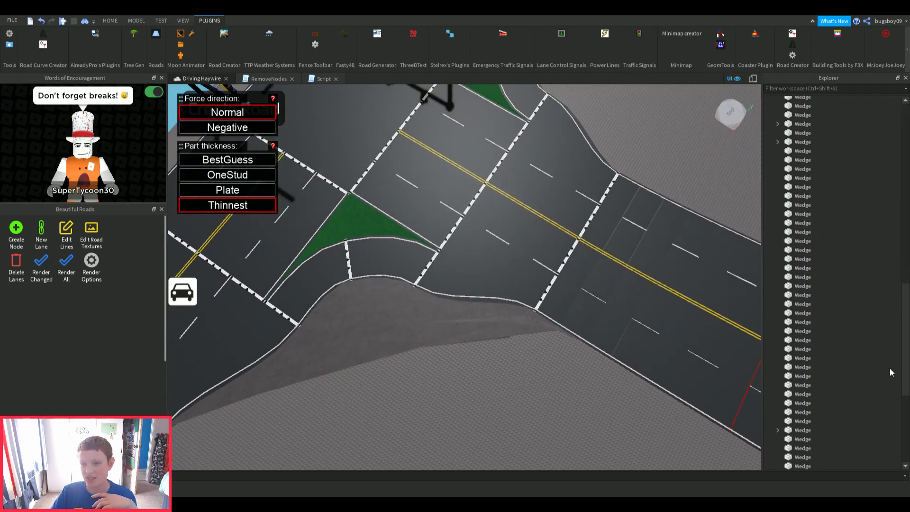
{"action": "scroll", "coordinate": [871, 365], "scroll_direction": "down", "scroll_amount": 8}
{"action": "scroll", "coordinate": [870, 365], "scroll_direction": "up", "scroll_amount": 11}
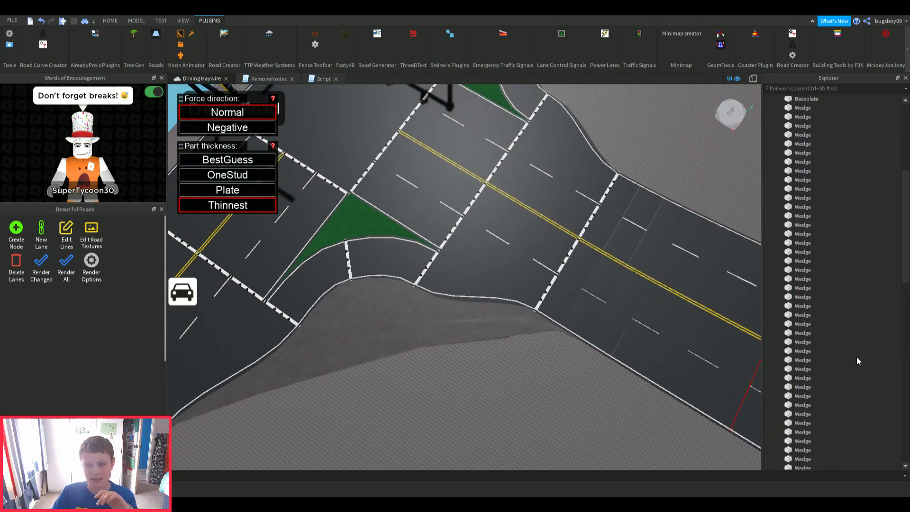
{"action": "scroll", "coordinate": [845, 369], "scroll_direction": "up", "scroll_amount": 10}
{"action": "scroll", "coordinate": [828, 382], "scroll_direction": "down", "scroll_amount": 10}
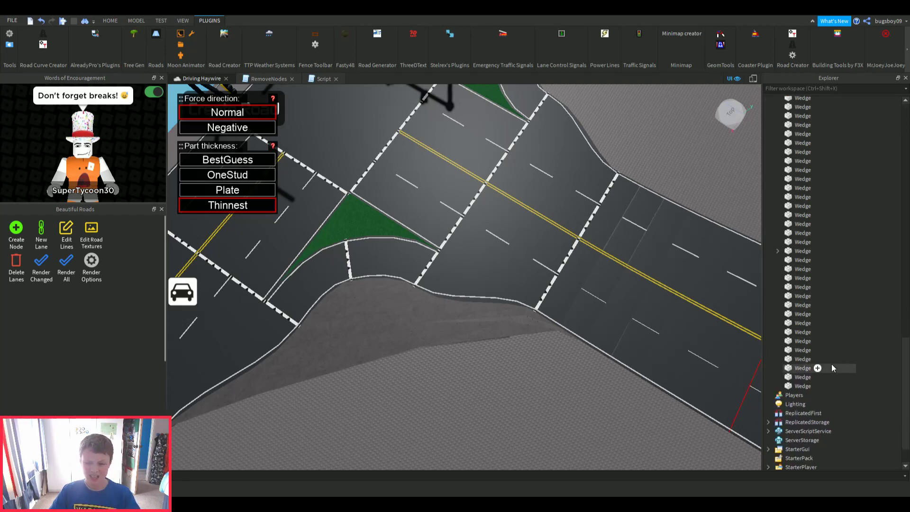
- Extend the filler's tip farther along the side road by bridging its outer edge to the road's edge
{"action": "right_click_drag", "start_coordinate": [473, 319], "coordinate": [472, 320]}
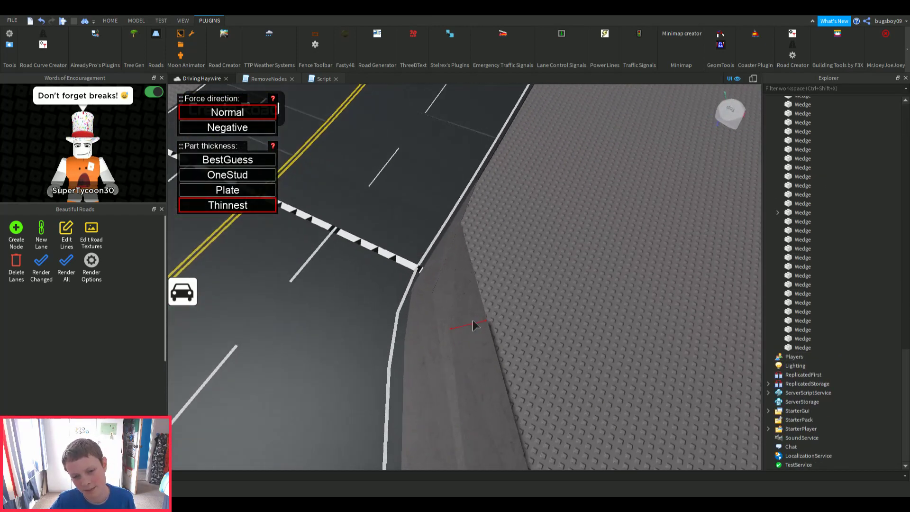
{"action": "scroll", "coordinate": [475, 327], "scroll_direction": "up", "scroll_amount": 3}
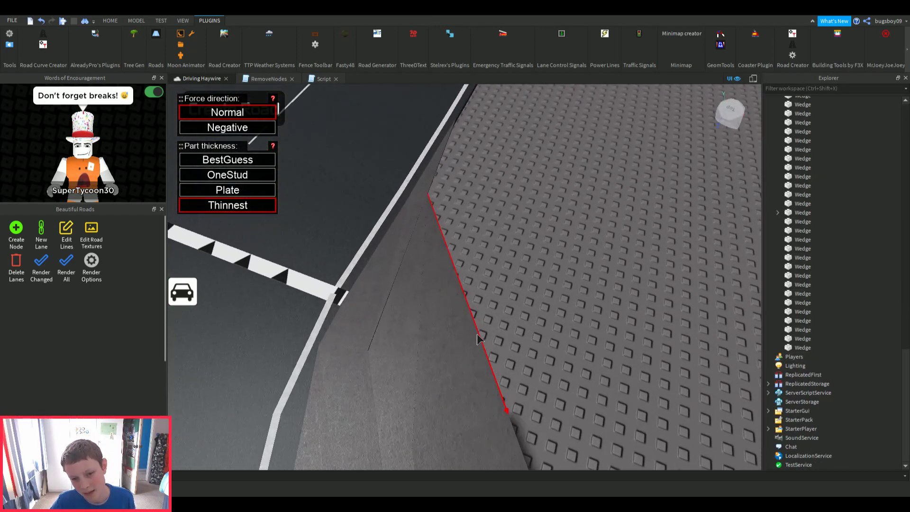
{"action": "left_click", "coordinate": [428, 178]}
{"action": "right_click_drag", "start_coordinate": [477, 386], "coordinate": [477, 387]}
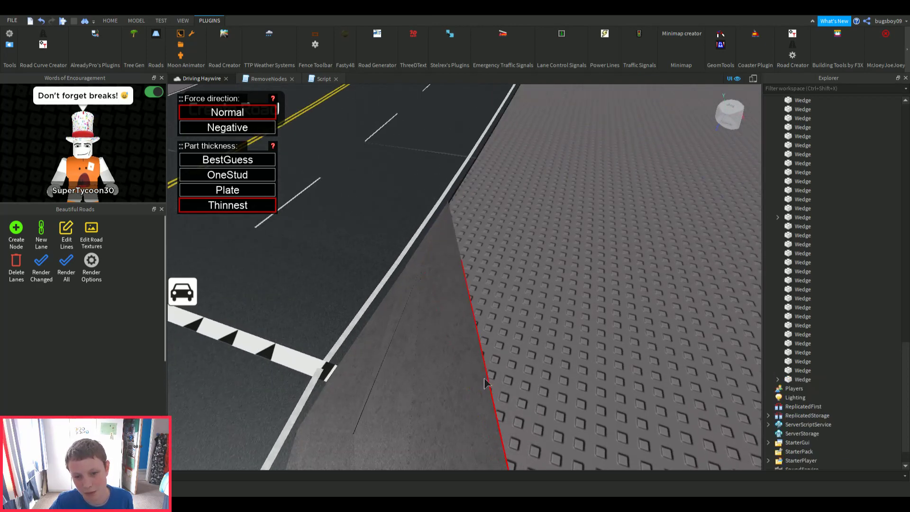
{"action": "left_click", "coordinate": [459, 175]}
{"action": "right_click_drag", "start_coordinate": [464, 234], "coordinate": [464, 234]}
{"action": "scroll", "coordinate": [465, 234], "scroll_direction": "down", "scroll_amount": 4}
{"action": "scroll", "coordinate": [480, 367], "scroll_direction": "down", "scroll_amount": 5}
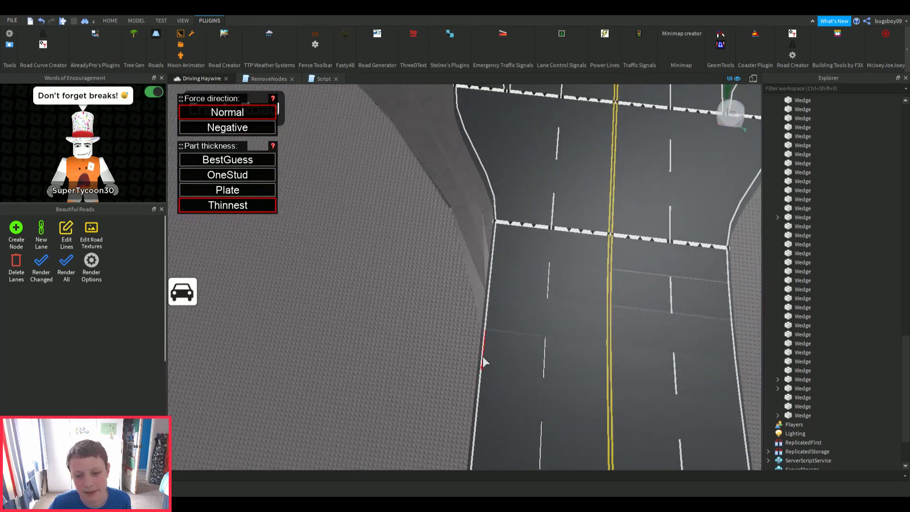
- Fill between the filler's long outer edge and the adjoining edge beside the side road to smooth the outline
{"action": "right_click_drag", "start_coordinate": [482, 358], "coordinate": [494, 363]}
{"action": "scroll", "coordinate": [494, 363], "scroll_direction": "up", "scroll_amount": 3}
{"action": "scroll", "coordinate": [525, 408], "scroll_direction": "up", "scroll_amount": 5}
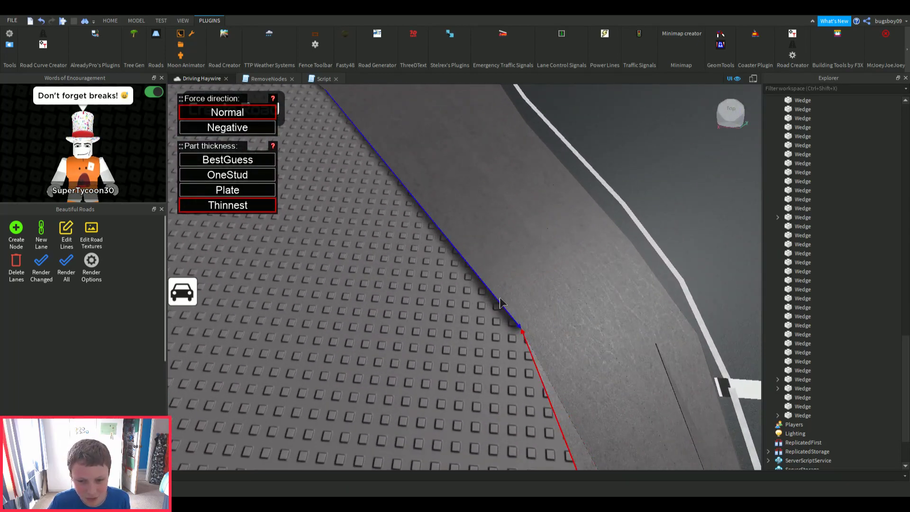
{"action": "scroll", "coordinate": [499, 302], "scroll_direction": "down", "scroll_amount": 5}
{"action": "scroll", "coordinate": [487, 315], "scroll_direction": "up", "scroll_amount": 5}
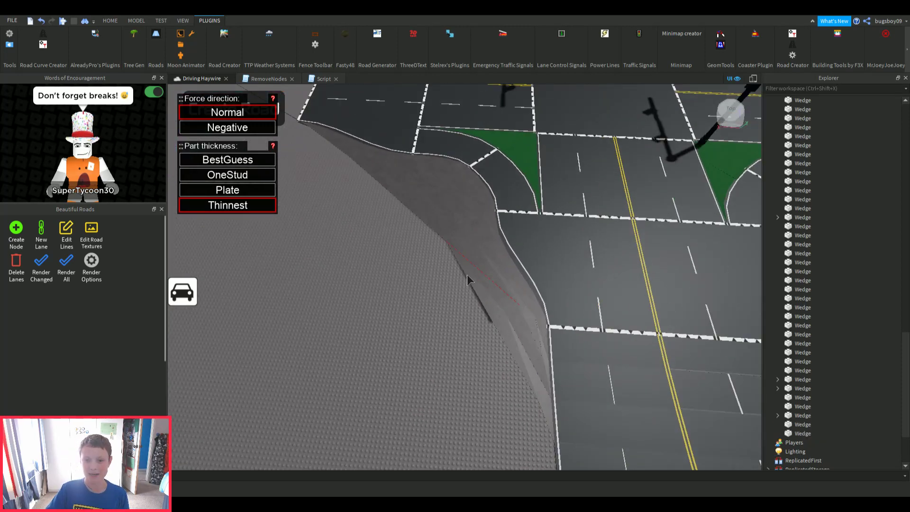
{"action": "scroll", "coordinate": [473, 284], "scroll_direction": "up", "scroll_amount": 3}
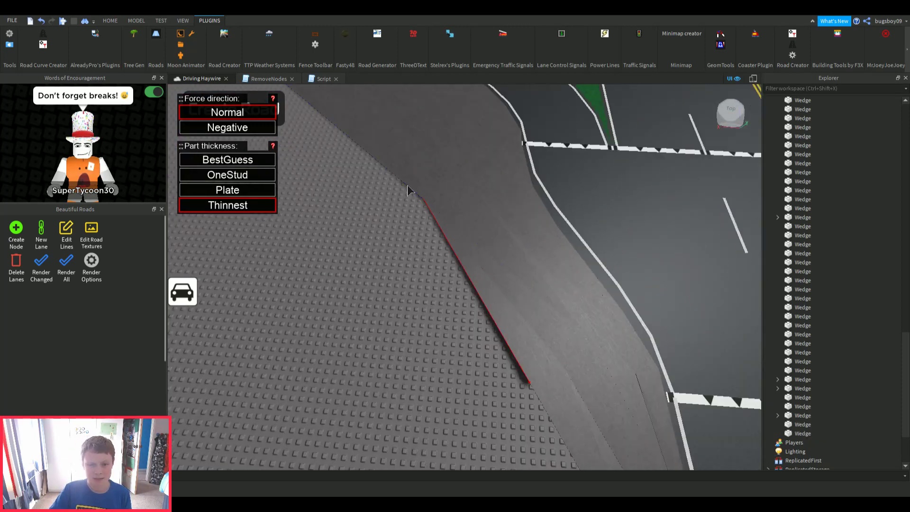
{"action": "scroll", "coordinate": [408, 185], "scroll_direction": "down", "scroll_amount": 5}
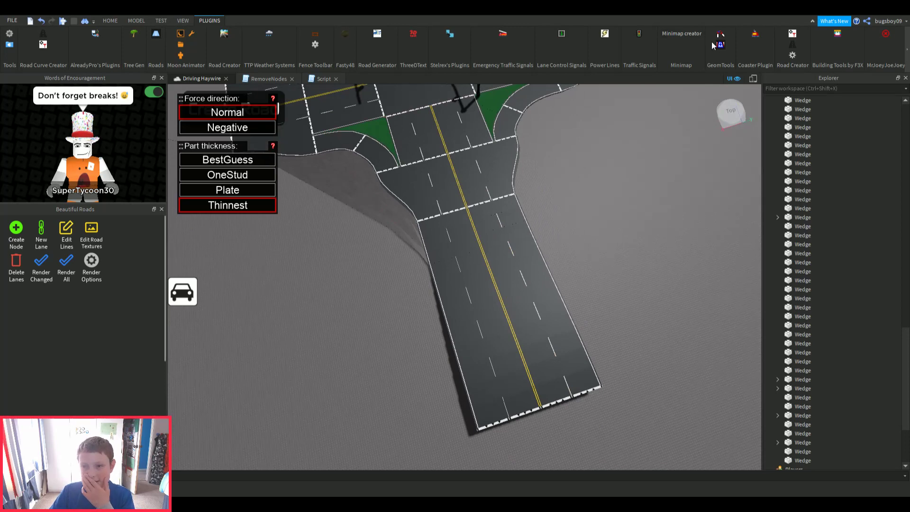
- Exit the GeomTools filling tool and select all the filler wedges in Workspace
{"action": "left_click", "coordinate": [718, 46]}
{"action": "right_click_drag", "start_coordinate": [535, 273], "coordinate": [638, 338]}
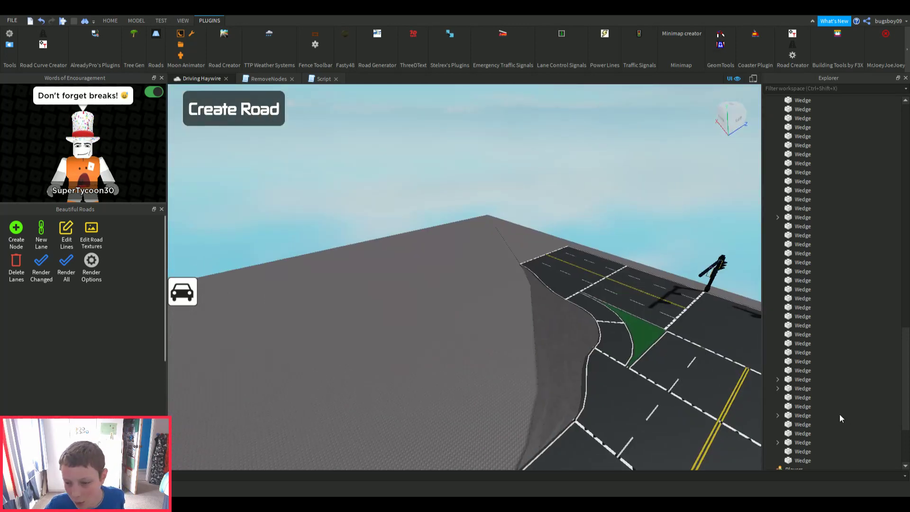
{"action": "scroll", "coordinate": [829, 400], "scroll_direction": "down", "scroll_amount": 1}
{"action": "scroll", "coordinate": [803, 410], "scroll_direction": "up", "scroll_amount": 15}
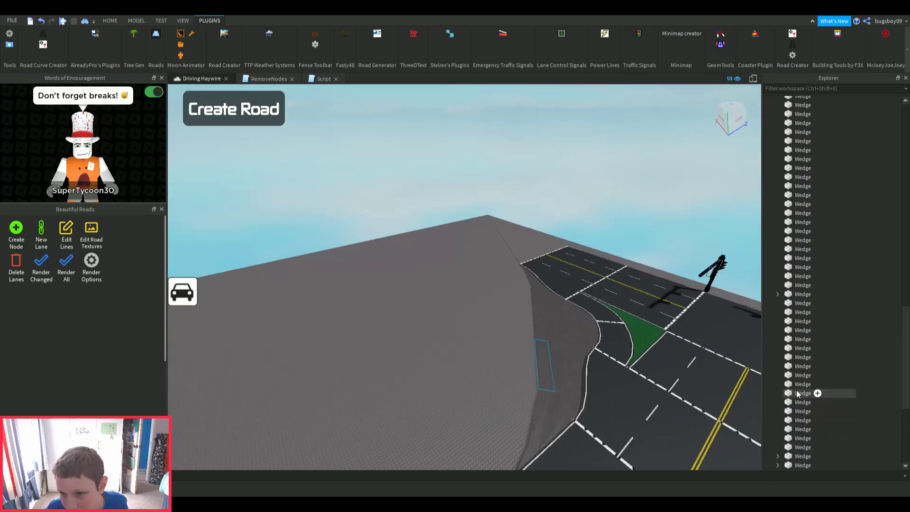
{"action": "scroll", "coordinate": [804, 276], "scroll_direction": "up", "scroll_amount": 5}
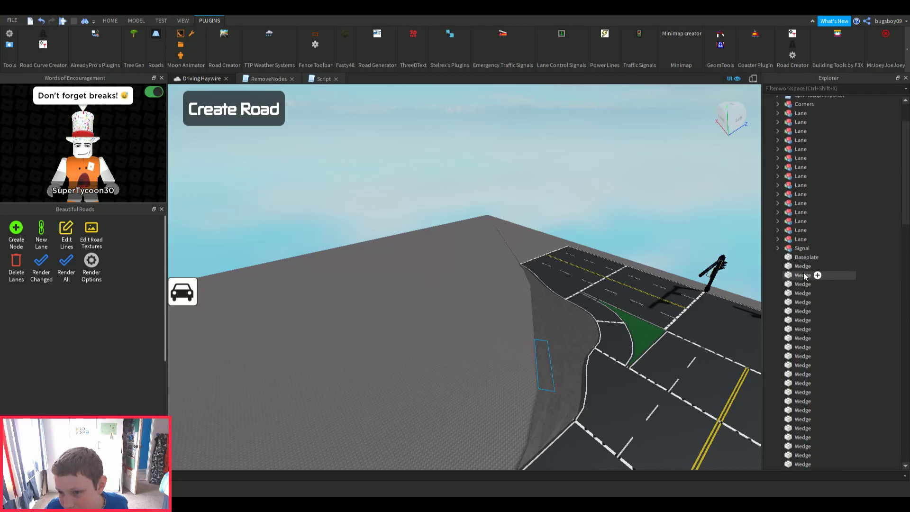
{"action": "left_click", "coordinate": [799, 268], "text": "shift"}
- Inspect the outlines of the selected wedges around the junction and baseplate, and clear the selection
{"action": "right_click_drag", "start_coordinate": [540, 299], "coordinate": [542, 301]}
{"action": "right_click_drag", "start_coordinate": [388, 193], "coordinate": [409, 214]}
{"action": "key", "text": "w"}
{"action": "key", "text": "w"}
{"action": "key", "text": "s"}
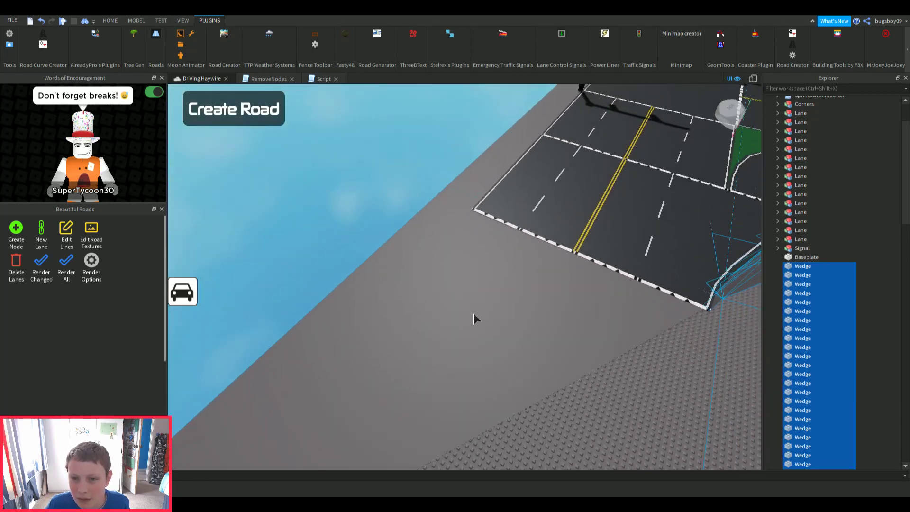
{"action": "right_click_drag", "start_coordinate": [473, 313], "coordinate": [658, 370]}
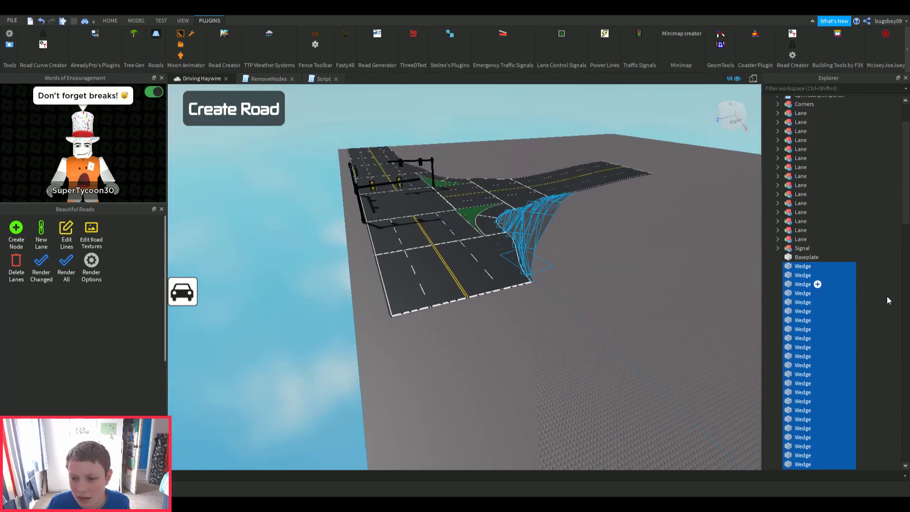
{"action": "left_click", "coordinate": [453, 357]}
- Select and delete the large stray wedges covering the baseplate around the main road's end
{"action": "left_click", "coordinate": [110, 21]}
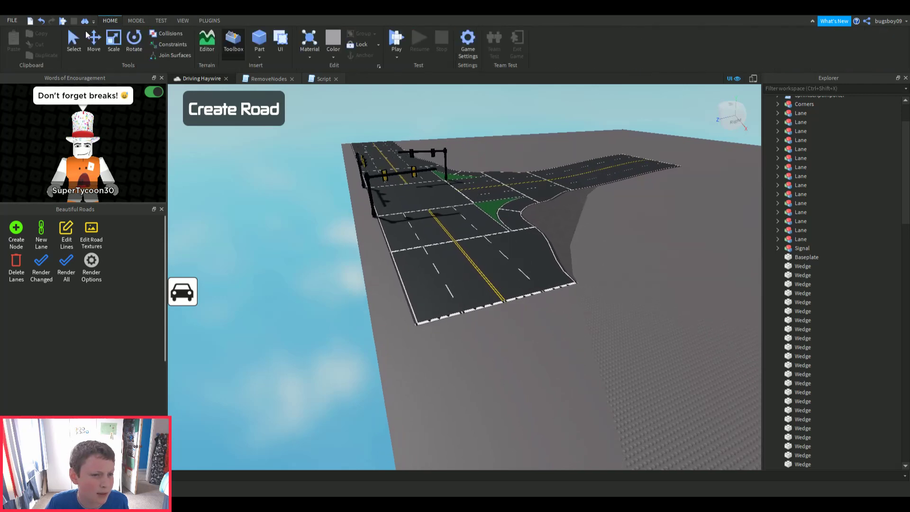
{"action": "right_click_drag", "start_coordinate": [450, 367], "coordinate": [431, 367]}
{"action": "key", "text": "w"}
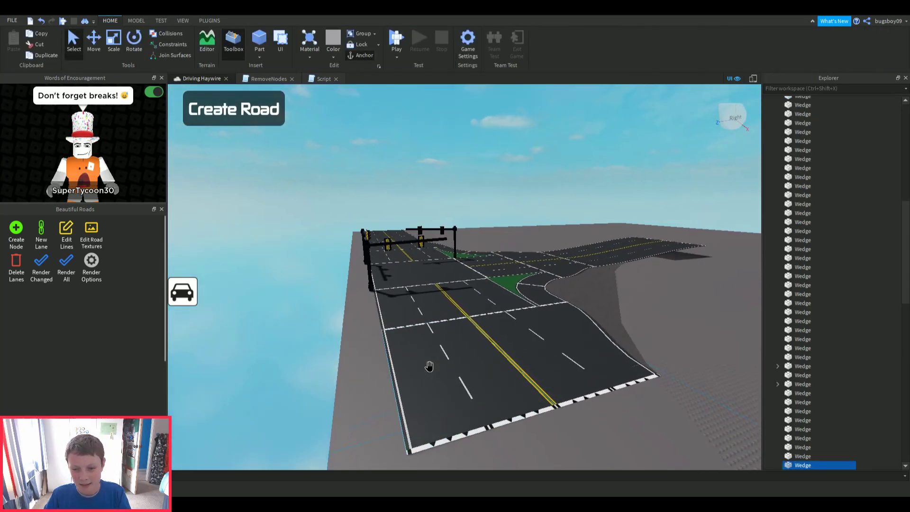
{"action": "key", "text": "s"}
{"action": "key", "text": "Delete"}
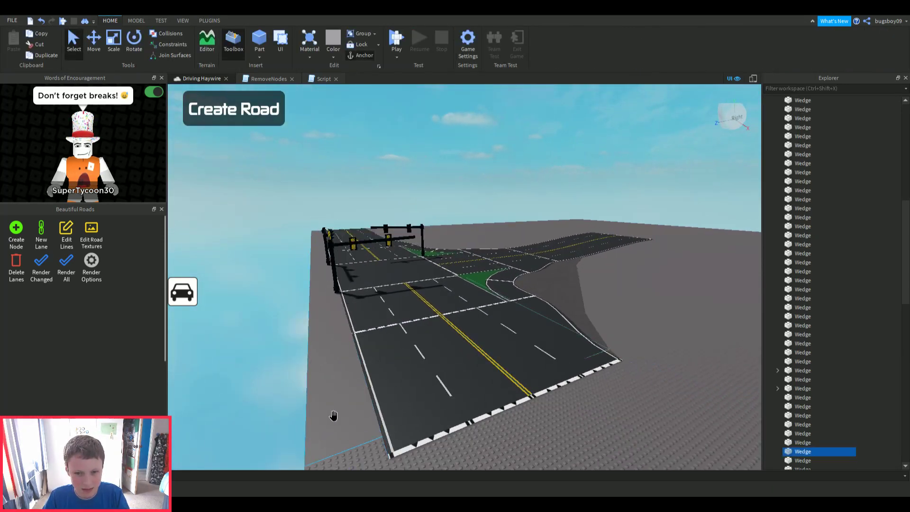
{"action": "right_click_drag", "start_coordinate": [333, 416], "coordinate": [334, 416]}
{"action": "key", "text": "Delete"}
{"action": "scroll", "coordinate": [334, 416], "scroll_direction": "up", "scroll_amount": 5}
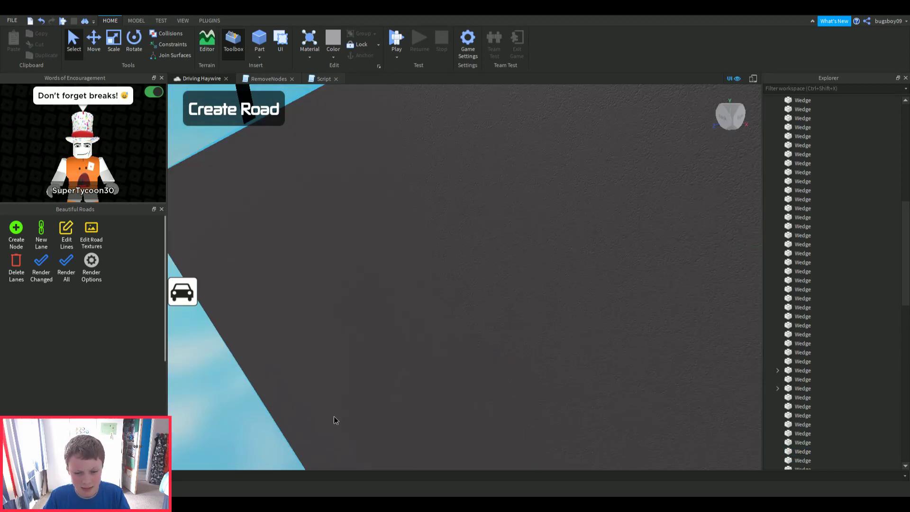
{"action": "scroll", "coordinate": [334, 416], "scroll_direction": "down", "scroll_amount": 5}
{"action": "key", "text": "w"}
{"action": "right_click_drag", "start_coordinate": [562, 339], "coordinate": [562, 340]}
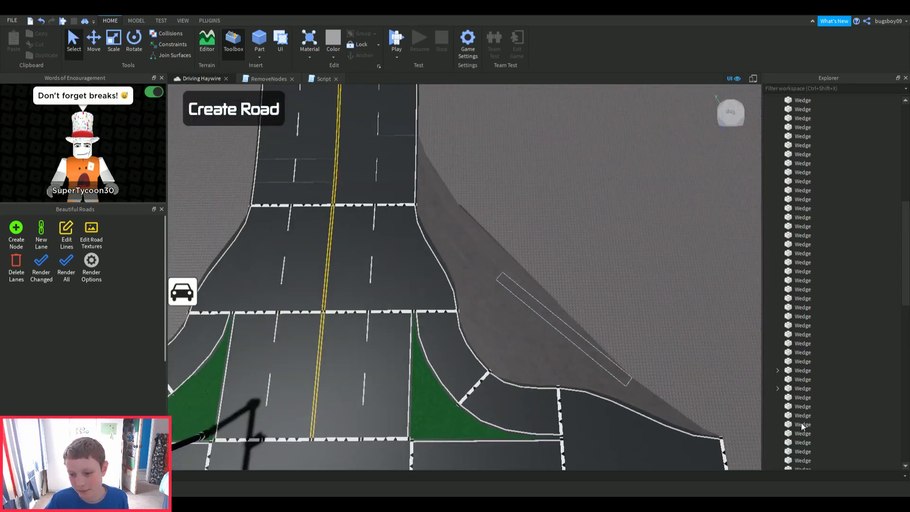
- Select all the filler wedges in Workspace and give them the Grass material and a dark green color
{"action": "scroll", "coordinate": [802, 427], "scroll_direction": "down", "scroll_amount": 10}
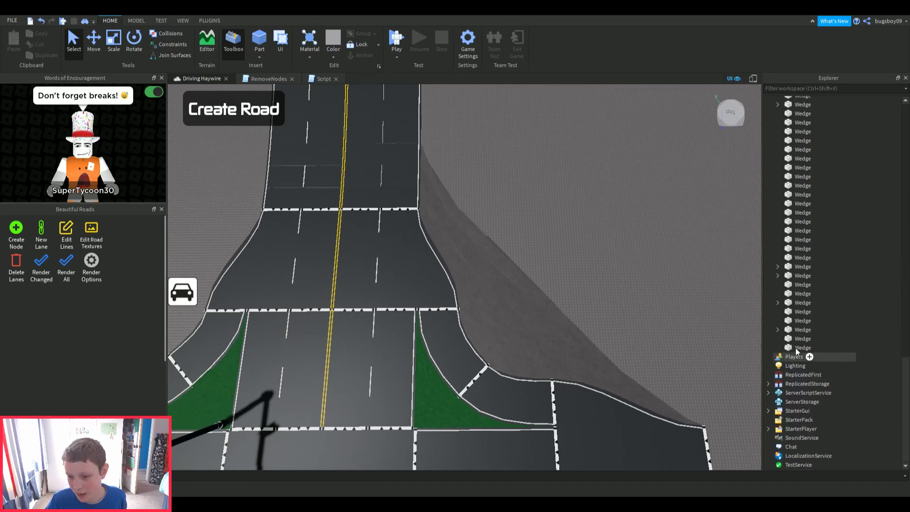
{"action": "left_click", "coordinate": [797, 349]}
{"action": "scroll", "coordinate": [829, 374], "scroll_direction": "up", "scroll_amount": 10}
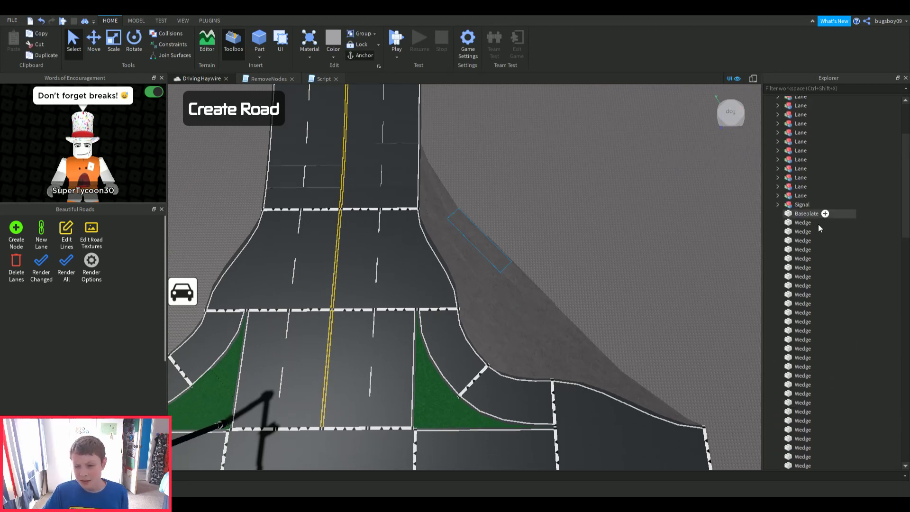
{"action": "left_click", "coordinate": [800, 223], "text": "shift"}
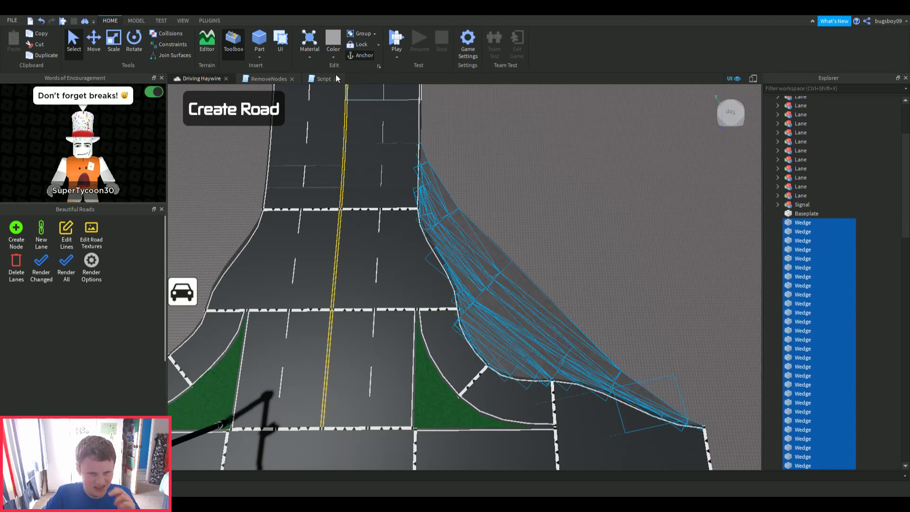
{"action": "left_click", "coordinate": [386, 93]}
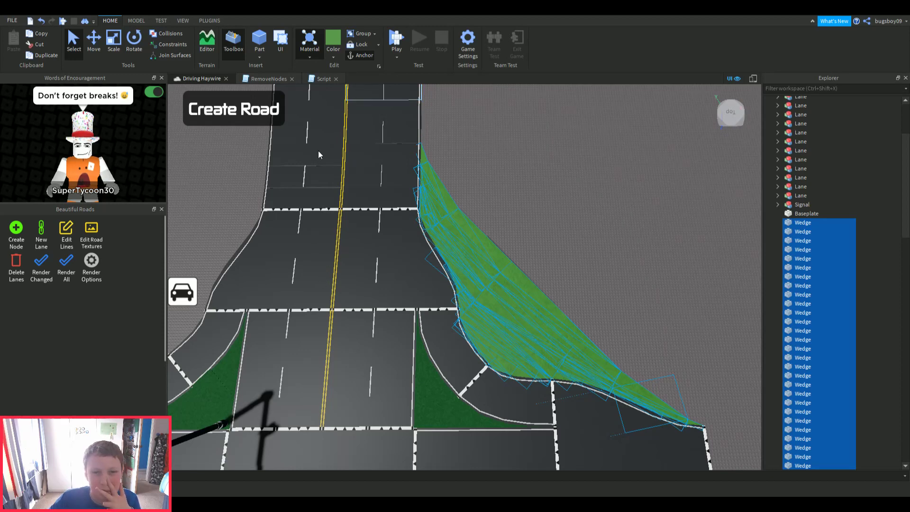
{"action": "scroll", "coordinate": [659, 258], "scroll_direction": "up", "scroll_amount": 3}
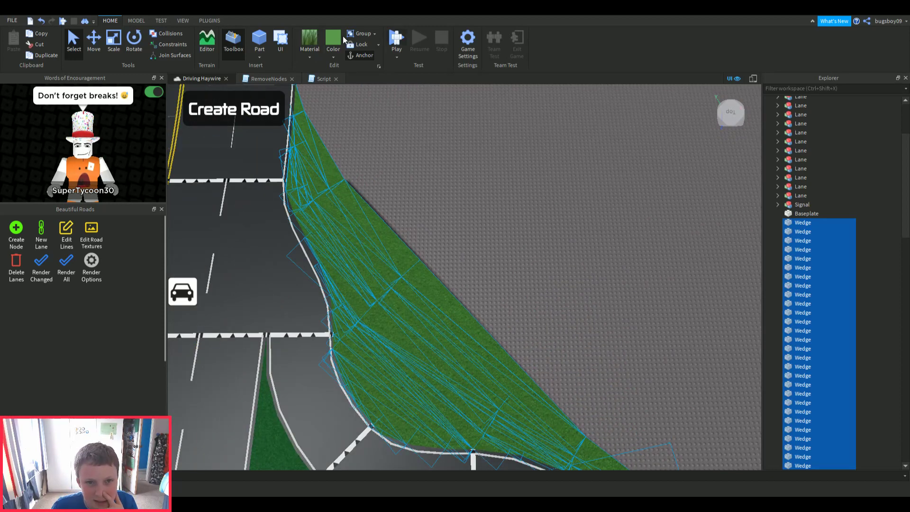
{"action": "left_click", "coordinate": [372, 99]}
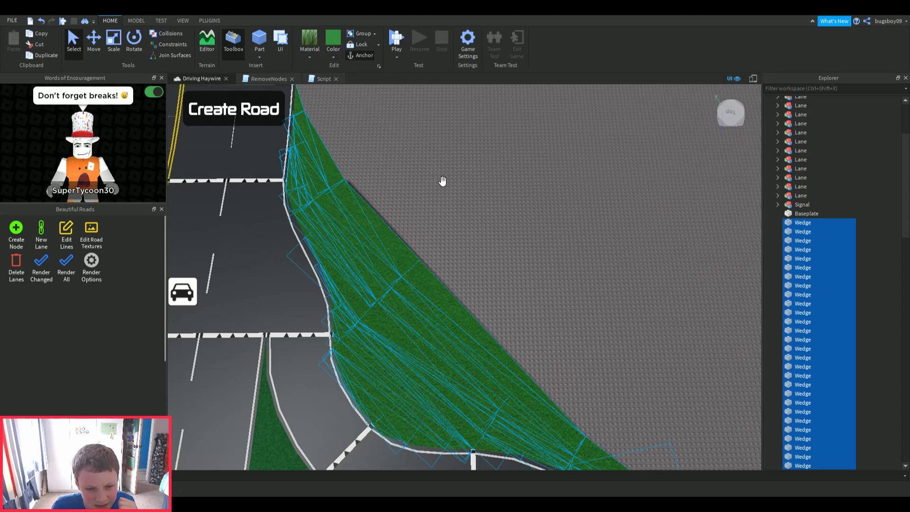
- Inspect the selected grass wedges along the curved road edges from several angles
{"action": "right_click_drag", "start_coordinate": [540, 227], "coordinate": [526, 244]}
{"action": "scroll", "coordinate": [526, 243], "scroll_direction": "up", "scroll_amount": 3}
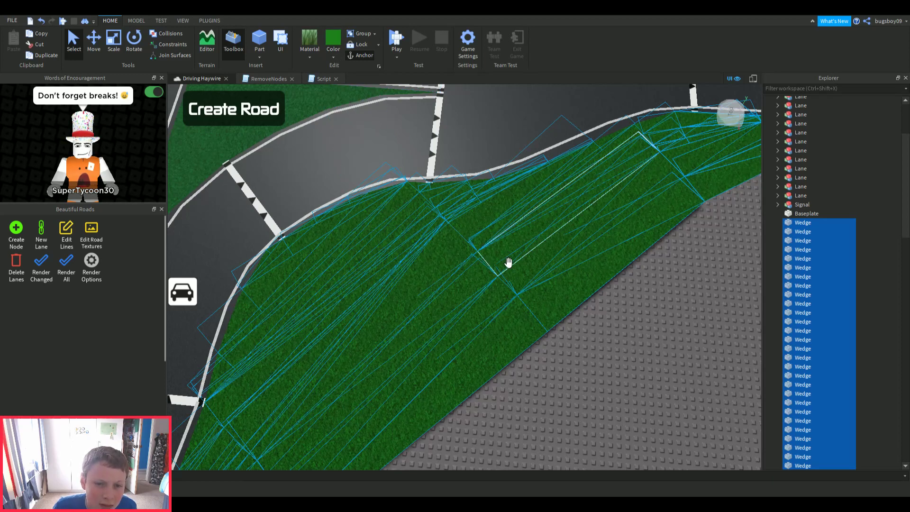
{"action": "scroll", "coordinate": [509, 262], "scroll_direction": "down", "scroll_amount": 5}
{"action": "scroll", "coordinate": [597, 335], "scroll_direction": "down", "scroll_amount": 5}
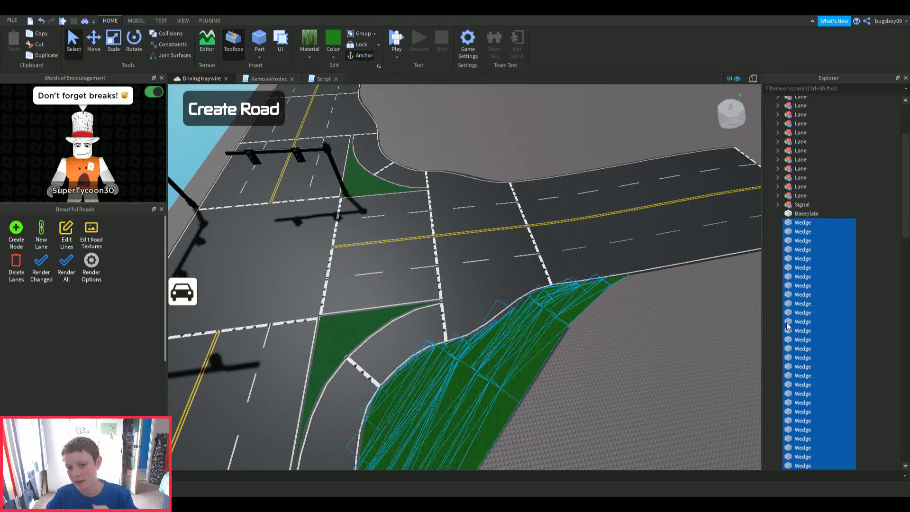
{"action": "scroll", "coordinate": [820, 323], "scroll_direction": "up", "scroll_amount": 3}
{"action": "scroll", "coordinate": [819, 325], "scroll_direction": "down", "scroll_amount": 6}
{"action": "scroll", "coordinate": [819, 330], "scroll_direction": "up", "scroll_amount": 5}
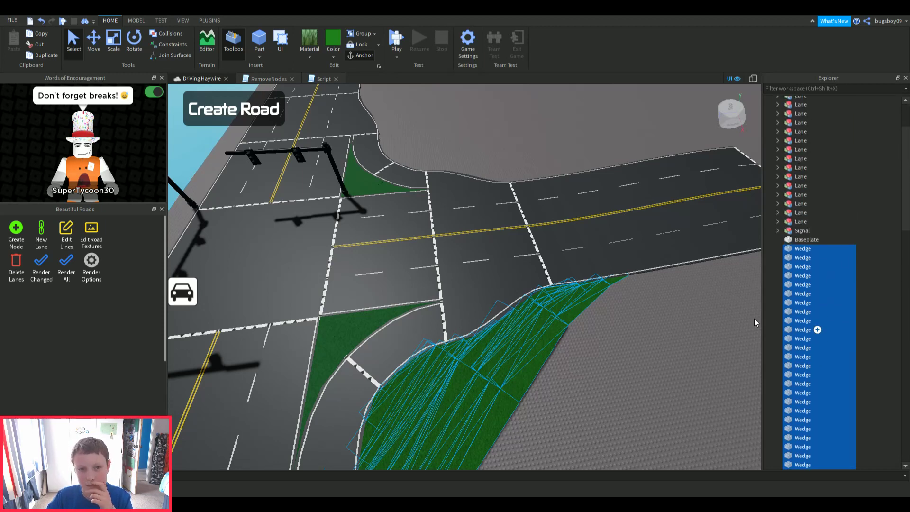
{"action": "left_click", "coordinate": [357, 35]}
{"action": "scroll", "coordinate": [465, 219], "scroll_direction": "down", "scroll_amount": 5}
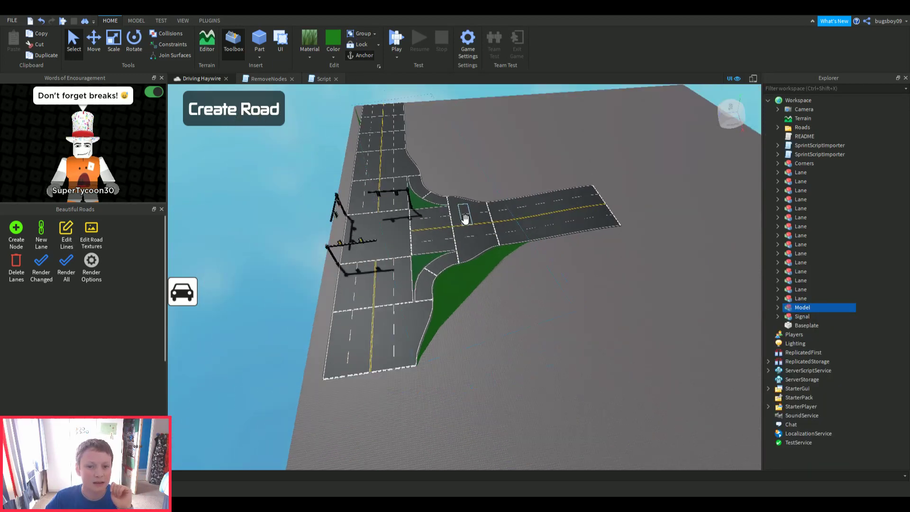
{"action": "scroll", "coordinate": [464, 219], "scroll_direction": "up", "scroll_amount": 2}
{"action": "right_click_drag", "start_coordinate": [464, 220], "coordinate": [464, 220]}
{"action": "scroll", "coordinate": [464, 220], "scroll_direction": "up", "scroll_amount": 3}
{"action": "scroll", "coordinate": [515, 260], "scroll_direction": "down", "scroll_amount": 2}
{"action": "right_click_drag", "start_coordinate": [515, 260], "coordinate": [458, 229]}
{"action": "scroll", "coordinate": [515, 259], "scroll_direction": "down", "scroll_amount": 4}
{"action": "left_click", "coordinate": [44, 21]}
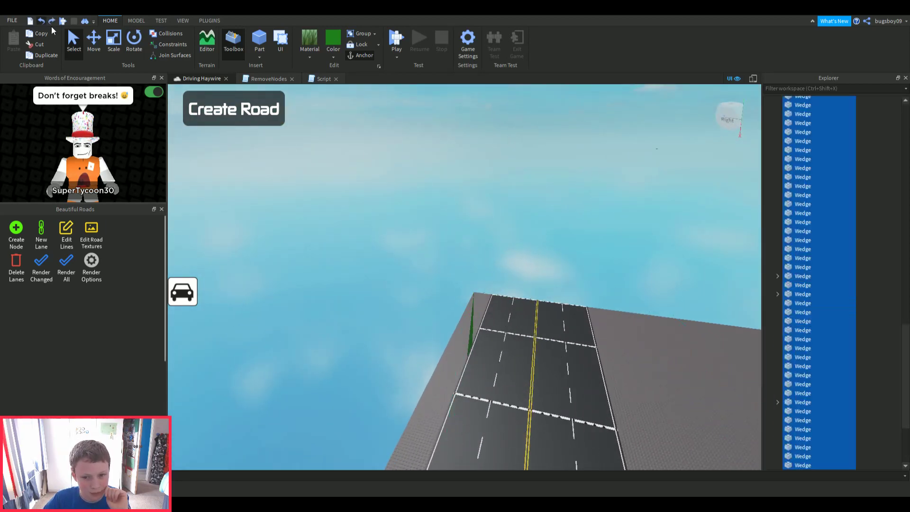
- Clear the wedge selection and delete the stray green wedge between the main road and the baseplate's outer edge
{"action": "scroll", "coordinate": [382, 232], "scroll_direction": "up", "scroll_amount": 3}
{"action": "right_click_drag", "start_coordinate": [383, 233], "coordinate": [411, 260]}
{"action": "left_click", "coordinate": [412, 260]}
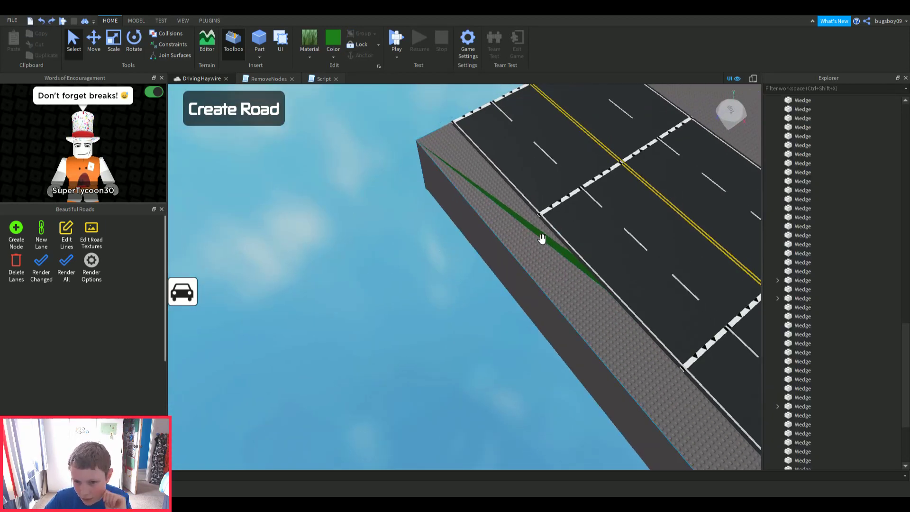
{"action": "right_click_drag", "start_coordinate": [546, 240], "coordinate": [475, 244]}
{"action": "scroll", "coordinate": [544, 240], "scroll_direction": "down", "scroll_amount": 3}
{"action": "key", "text": "Delete"}
- Select all the remaining filler wedges in Workspace and group them into a model
{"action": "scroll", "coordinate": [474, 241], "scroll_direction": "up", "scroll_amount": 3}
{"action": "scroll", "coordinate": [475, 241], "scroll_direction": "up", "scroll_amount": 10}
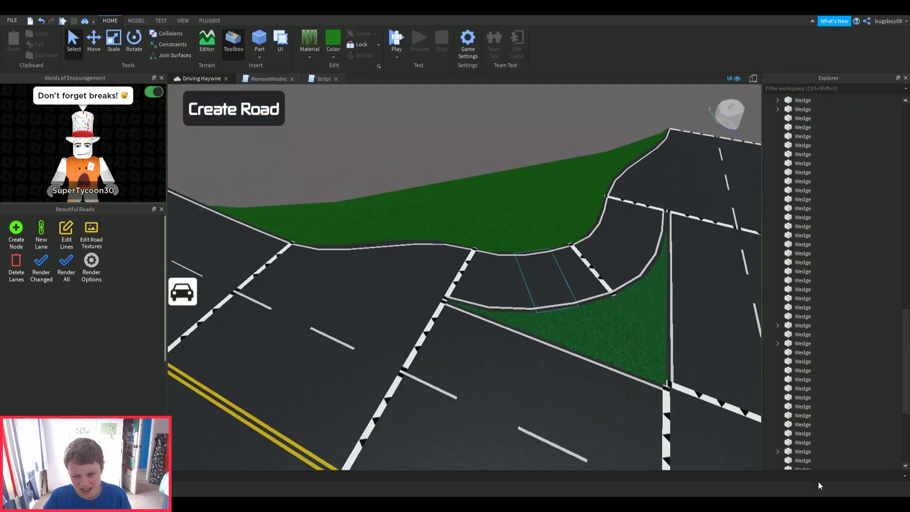
{"action": "scroll", "coordinate": [808, 357], "scroll_direction": "down", "scroll_amount": 5}
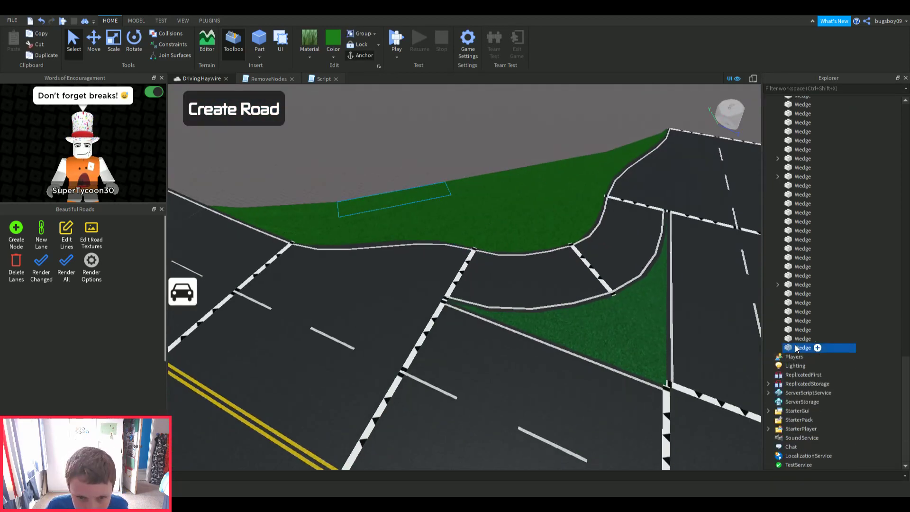
{"action": "scroll", "coordinate": [801, 346], "scroll_direction": "up", "scroll_amount": 10}
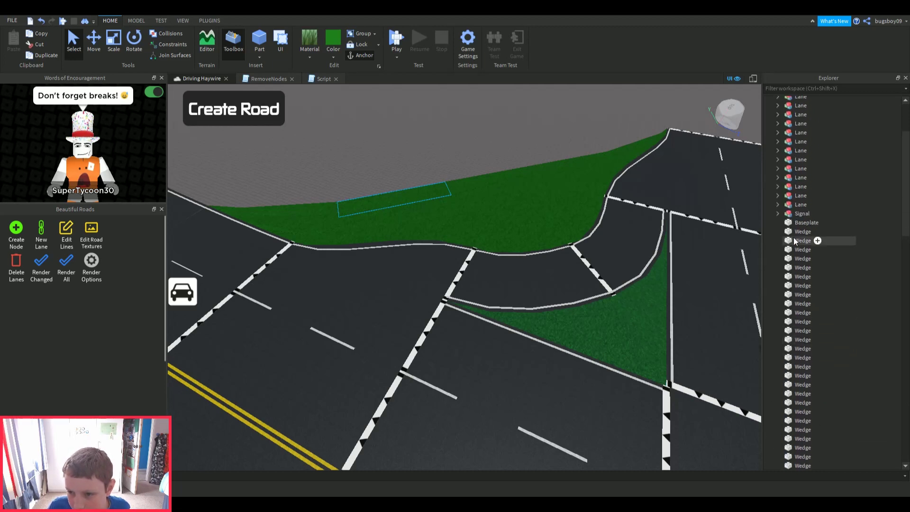
{"action": "left_click", "coordinate": [797, 232], "text": "shift"}
{"action": "right_click_drag", "start_coordinate": [538, 244], "coordinate": [521, 249]}
{"action": "scroll", "coordinate": [526, 252], "scroll_direction": "down", "scroll_amount": 5}
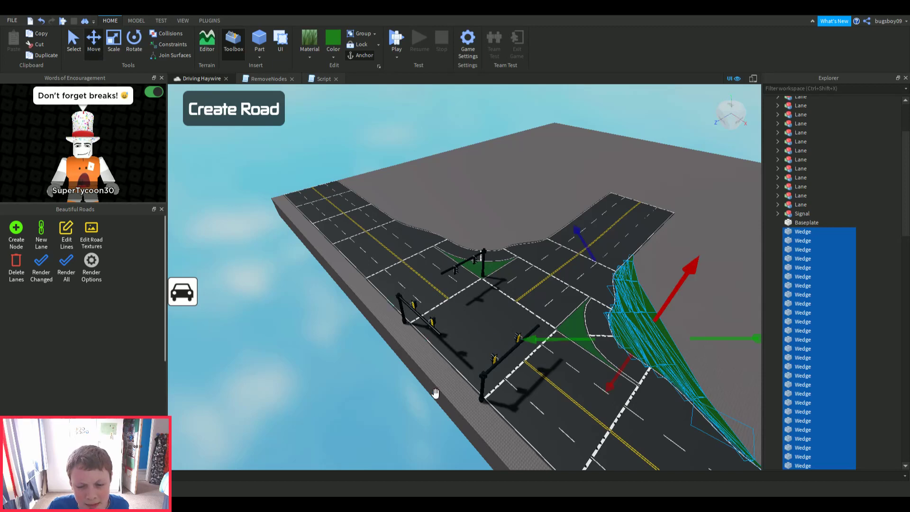
{"action": "right_click_drag", "start_coordinate": [435, 393], "coordinate": [361, 335]}
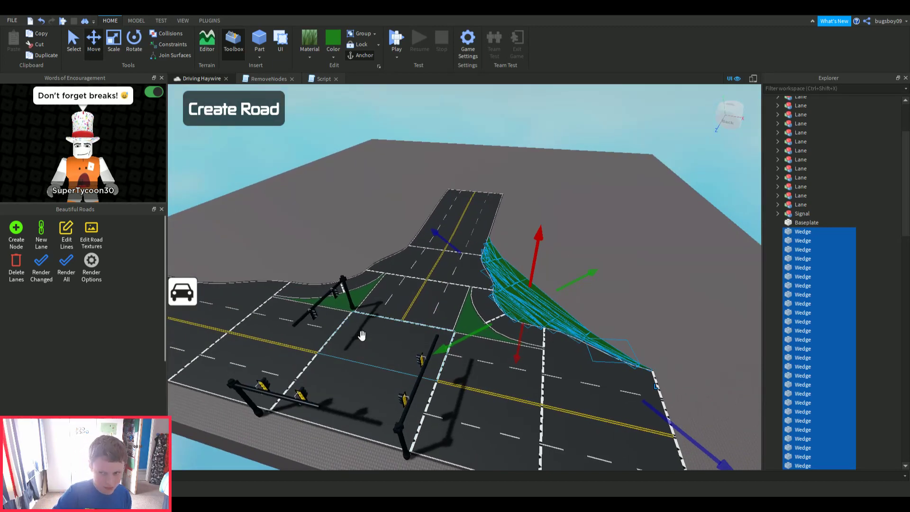
{"action": "key", "text": "ctrl+g"}
- Rename the grouped wedge model as SideTerrain in its properties
{"action": "left_click", "coordinate": [97, 465]}
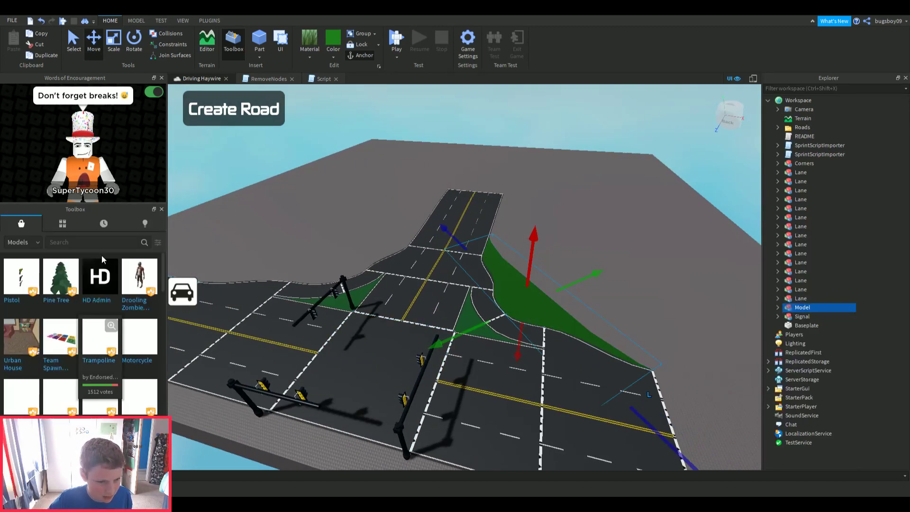
{"action": "left_click", "coordinate": [56, 466]}
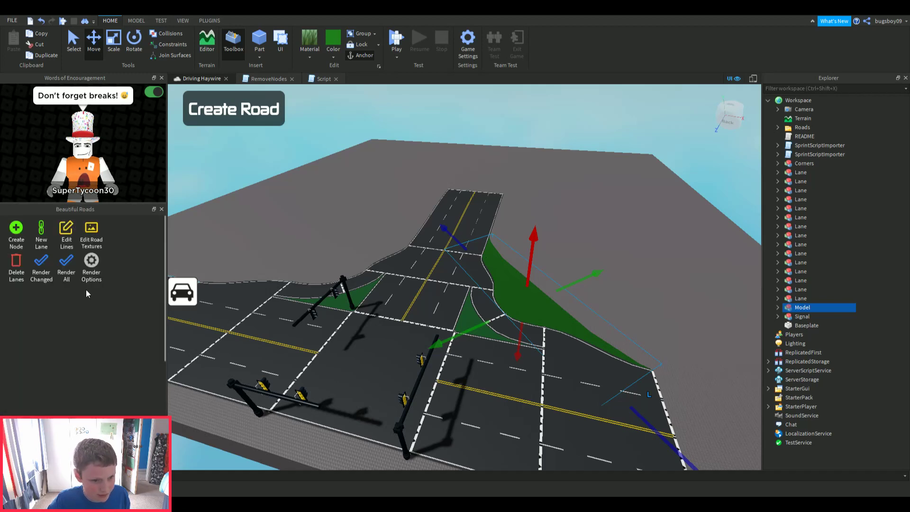
{"action": "left_click", "coordinate": [21, 465]}
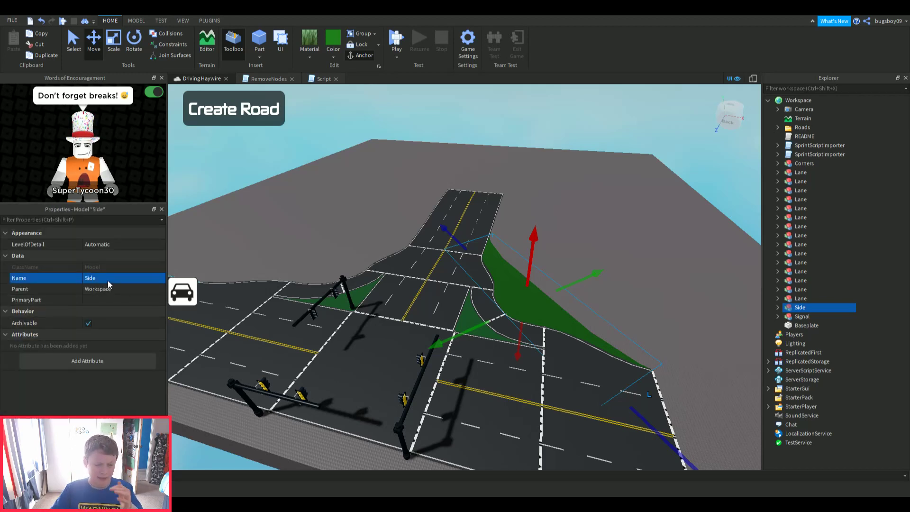
{"action": "left_click", "coordinate": [111, 277]}
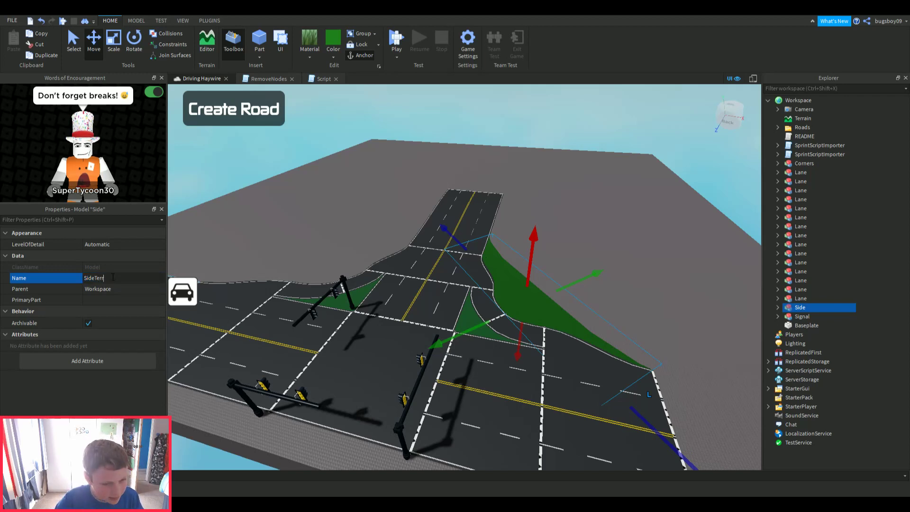
{"action": "left_click", "coordinate": [411, 193]}
- Clear the baseplate selection and examine the junction and the surrounding baseplate from the side and from above
{"action": "scroll", "coordinate": [492, 248], "scroll_direction": "up", "scroll_amount": 4}
{"action": "right_click_drag", "start_coordinate": [594, 242], "coordinate": [574, 179]}
{"action": "scroll", "coordinate": [569, 182], "scroll_direction": "down", "scroll_amount": 6}
{"action": "scroll", "coordinate": [566, 167], "scroll_direction": "down", "scroll_amount": 6}
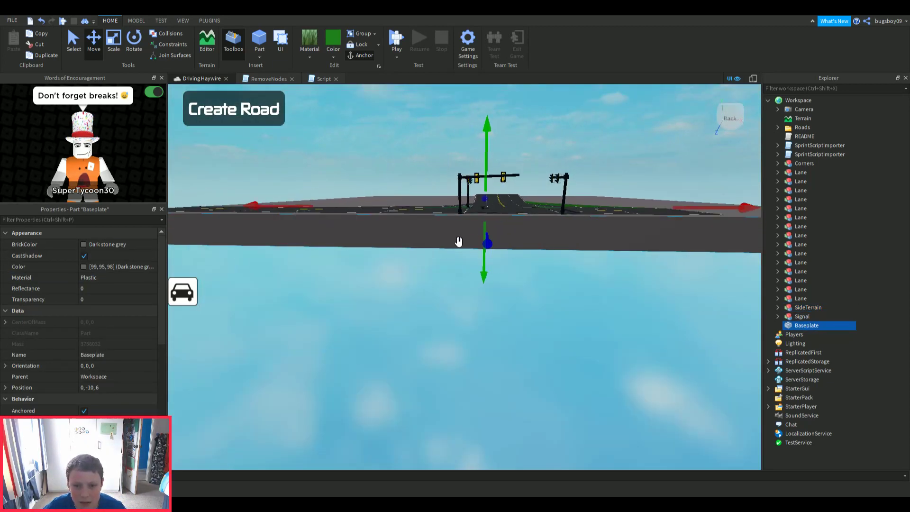
{"action": "left_click", "coordinate": [456, 343]}
{"action": "scroll", "coordinate": [455, 343], "scroll_direction": "up", "scroll_amount": 1}
{"action": "right_click_drag", "start_coordinate": [456, 344], "coordinate": [476, 340]}
{"action": "key", "text": "w"}
{"action": "key", "text": "s"}
{"action": "key", "text": "s"}
{"action": "scroll", "coordinate": [465, 288], "scroll_direction": "up", "scroll_amount": 4}
{"action": "right_click_drag", "start_coordinate": [400, 345], "coordinate": [453, 346]}
{"action": "scroll", "coordinate": [400, 345], "scroll_direction": "down", "scroll_amount": 5}
{"action": "scroll", "coordinate": [360, 348], "scroll_direction": "up", "scroll_amount": 2}
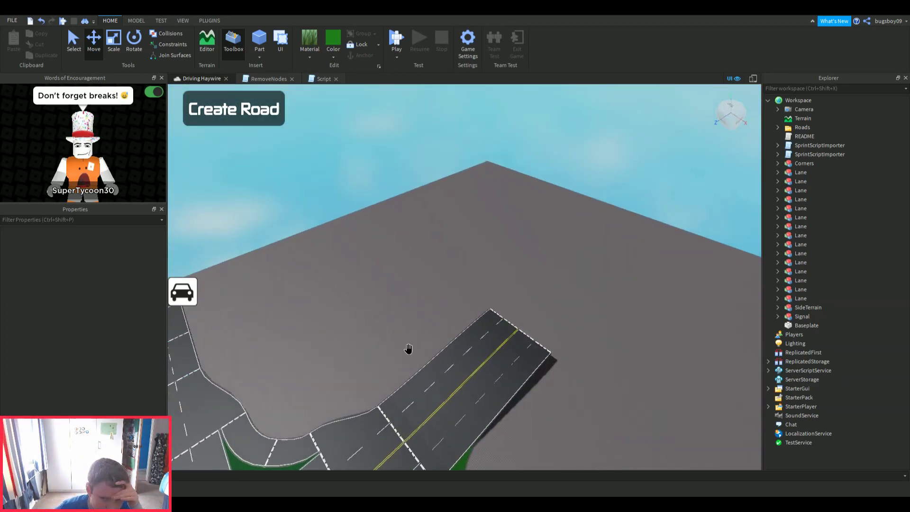
- Examine the narrow end of the grass terrain where it meets the side road's edge
{"action": "scroll", "coordinate": [455, 346], "scroll_direction": "up", "scroll_amount": 8}
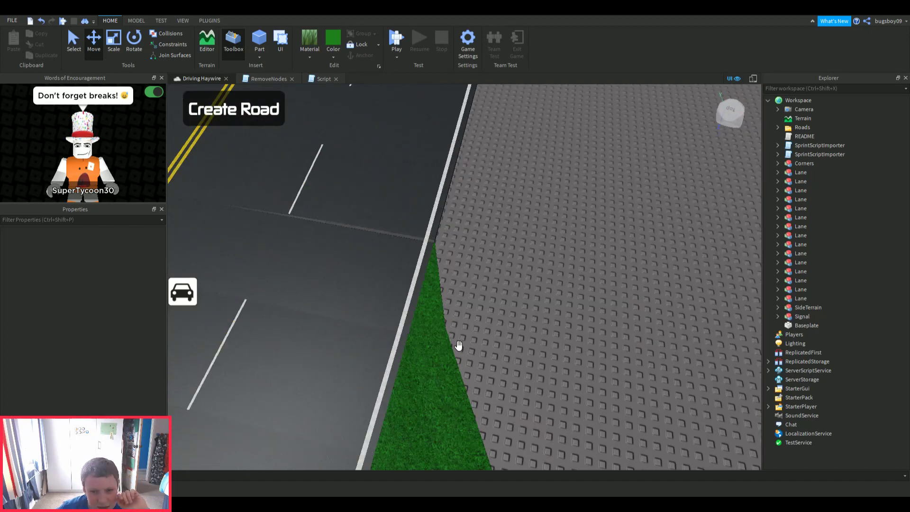
{"action": "scroll", "coordinate": [445, 341], "scroll_direction": "down", "scroll_amount": 8}
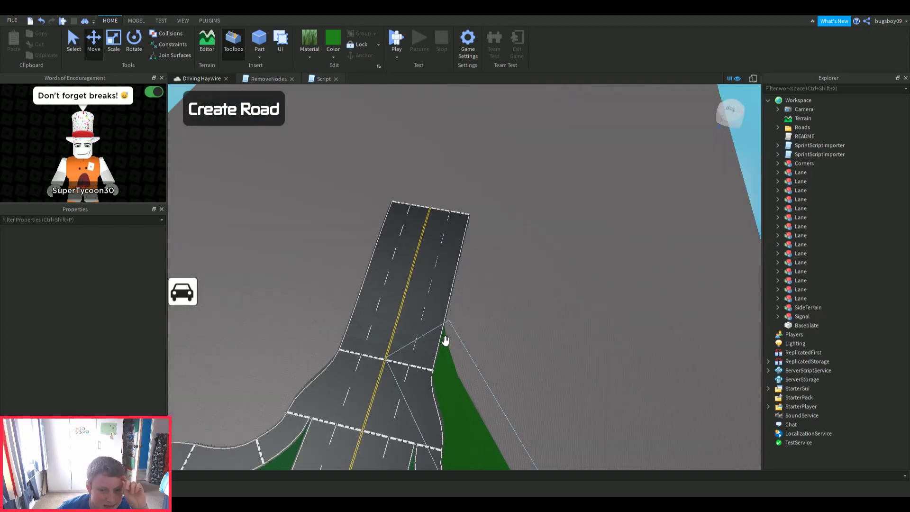
{"action": "scroll", "coordinate": [445, 313], "scroll_direction": "up", "scroll_amount": 5}
{"action": "scroll", "coordinate": [444, 314], "scroll_direction": "up", "scroll_amount": 3}
{"action": "right_click_drag", "start_coordinate": [444, 313], "coordinate": [412, 325]}
{"action": "scroll", "coordinate": [411, 326], "scroll_direction": "down", "scroll_amount": 5}
{"action": "scroll", "coordinate": [410, 325], "scroll_direction": "up", "scroll_amount": 4}
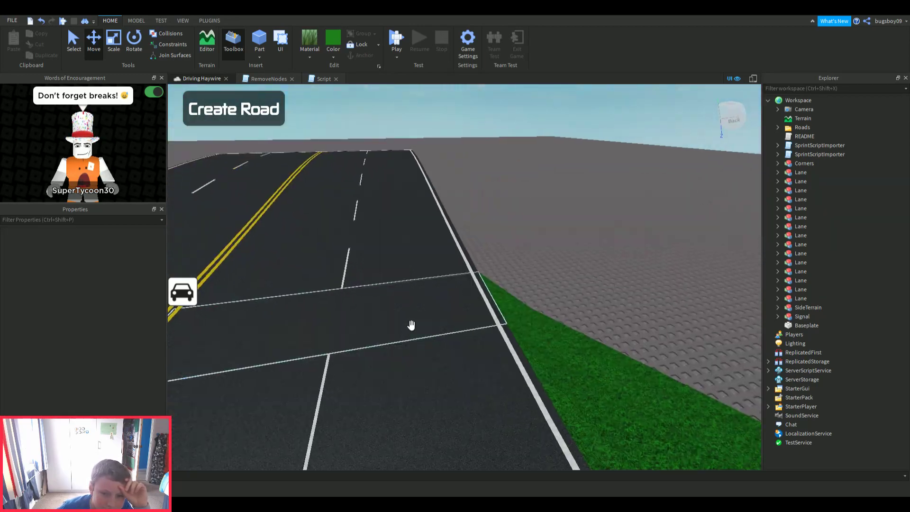
{"action": "scroll", "coordinate": [411, 325], "scroll_direction": "down", "scroll_amount": 6}
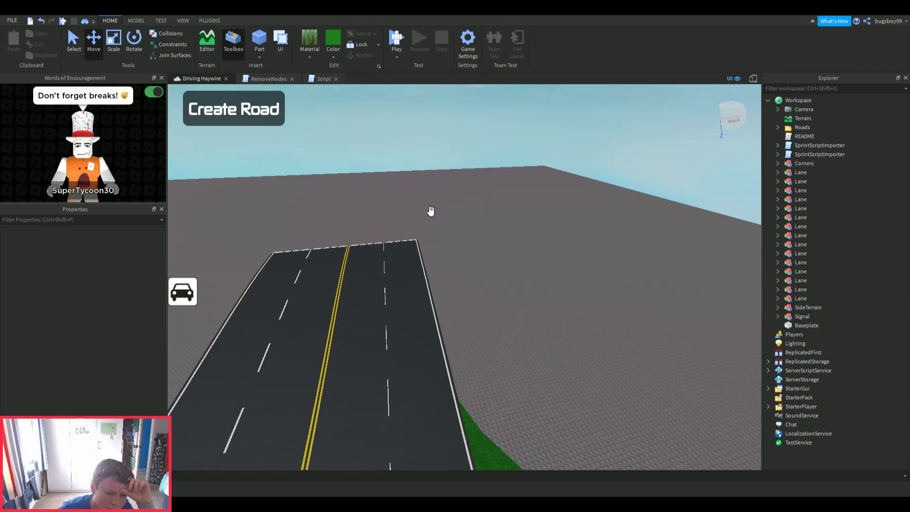
{"action": "scroll", "coordinate": [430, 211], "scroll_direction": "up", "scroll_amount": 1}
{"action": "right_click_drag", "start_coordinate": [429, 215], "coordinate": [429, 215]}
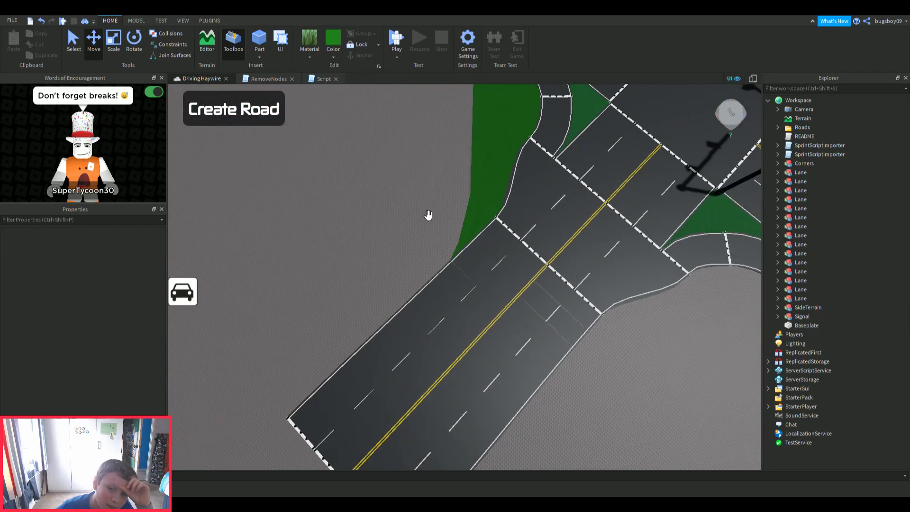
- Check the side road's surface and the overall junction layout from above
{"action": "scroll", "coordinate": [435, 217], "scroll_direction": "down", "scroll_amount": 5}
{"action": "scroll", "coordinate": [368, 235], "scroll_direction": "up", "scroll_amount": 5}
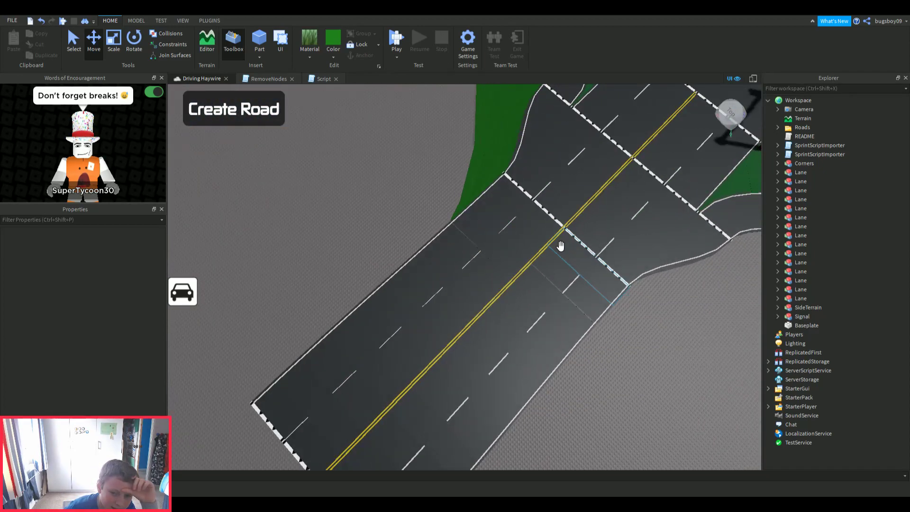
{"action": "scroll", "coordinate": [560, 245], "scroll_direction": "up", "scroll_amount": 8}
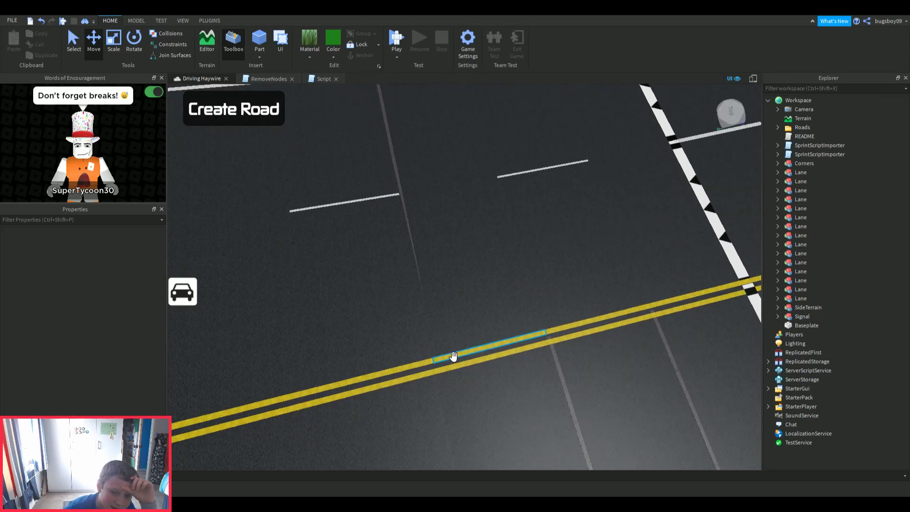
{"action": "scroll", "coordinate": [384, 333], "scroll_direction": "down", "scroll_amount": 10}
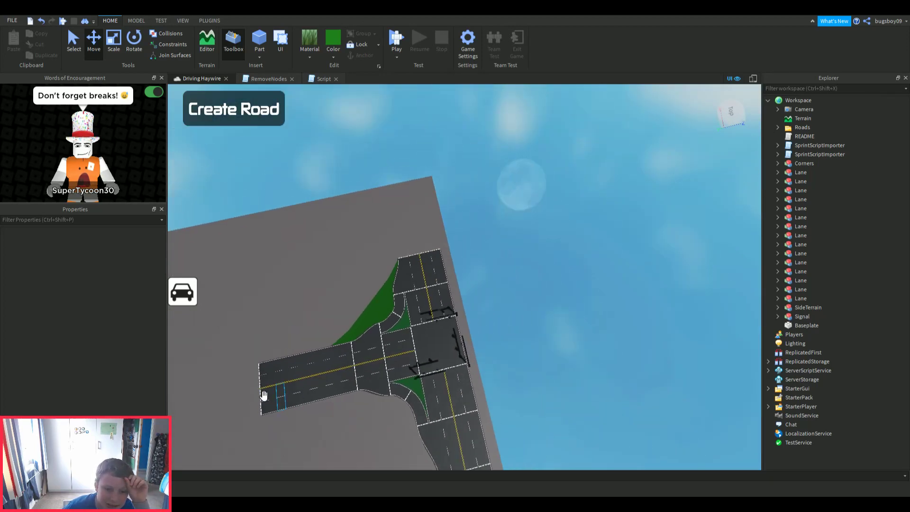
{"action": "scroll", "coordinate": [262, 399], "scroll_direction": "up", "scroll_amount": 2}
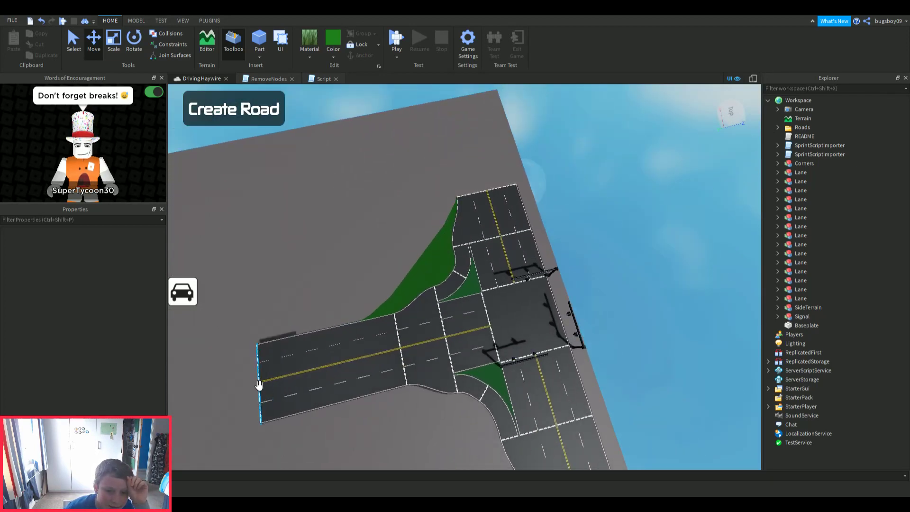
{"action": "scroll", "coordinate": [259, 385], "scroll_direction": "up", "scroll_amount": 3}
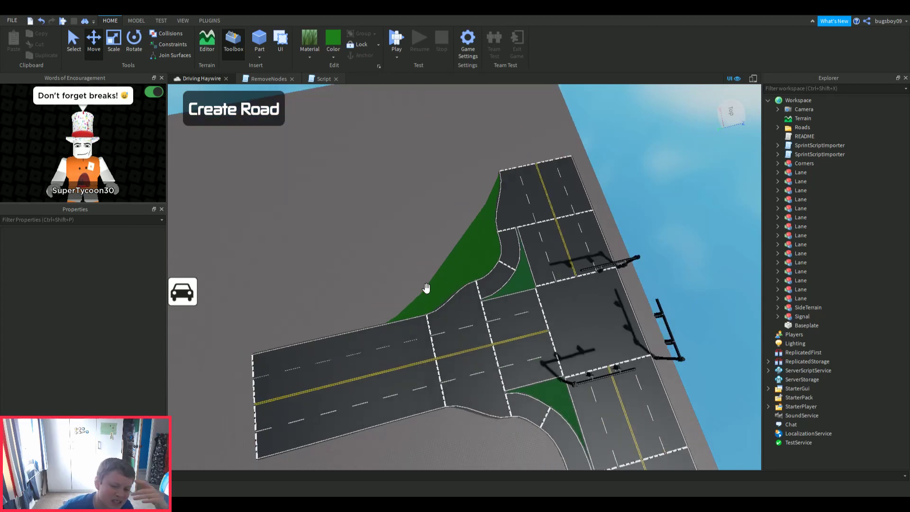
- Examine the grass terrain's outer outline and its border with the curved corner road at low angles
{"action": "scroll", "coordinate": [428, 290], "scroll_direction": "up", "scroll_amount": 4}
{"action": "right_click_drag", "start_coordinate": [431, 292], "coordinate": [403, 285]}
{"action": "scroll", "coordinate": [465, 266], "scroll_direction": "up", "scroll_amount": 4}
{"action": "scroll", "coordinate": [552, 250], "scroll_direction": "down", "scroll_amount": 5}
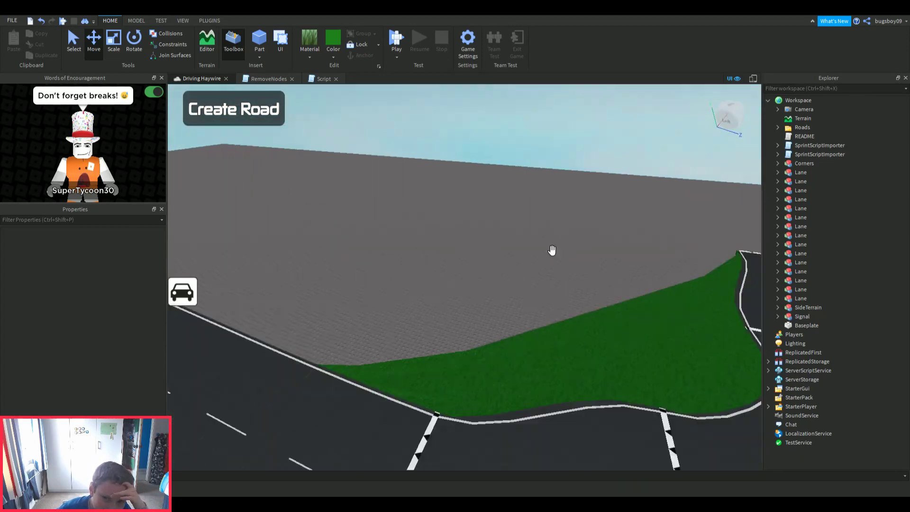
{"action": "scroll", "coordinate": [552, 250], "scroll_direction": "down", "scroll_amount": 3}
{"action": "right_click_drag", "start_coordinate": [552, 250], "coordinate": [422, 291]}
{"action": "scroll", "coordinate": [420, 243], "scroll_direction": "down", "scroll_amount": 4}
{"action": "scroll", "coordinate": [410, 304], "scroll_direction": "up", "scroll_amount": 5}
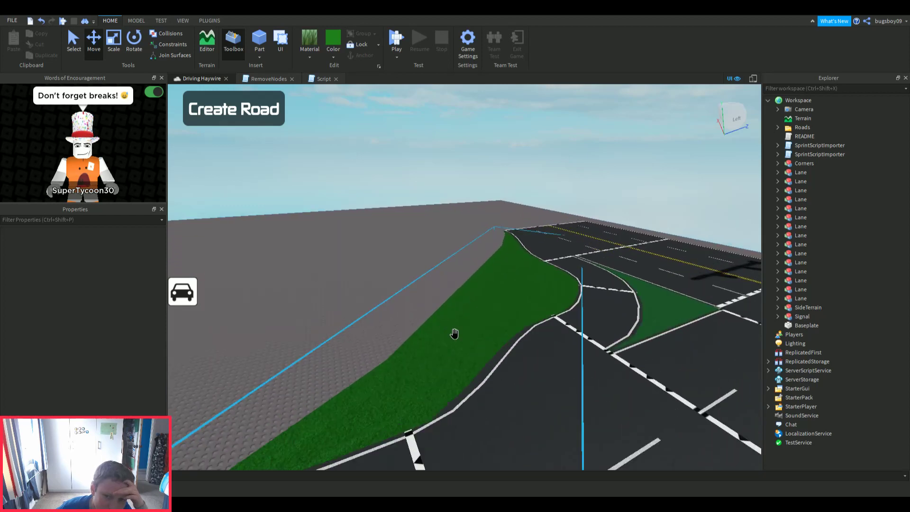
- Check the junction, its connecting roads and the grass terrain from above
{"action": "right_click_drag", "start_coordinate": [455, 334], "coordinate": [454, 333]}
{"action": "scroll", "coordinate": [455, 334], "scroll_direction": "down", "scroll_amount": 8}
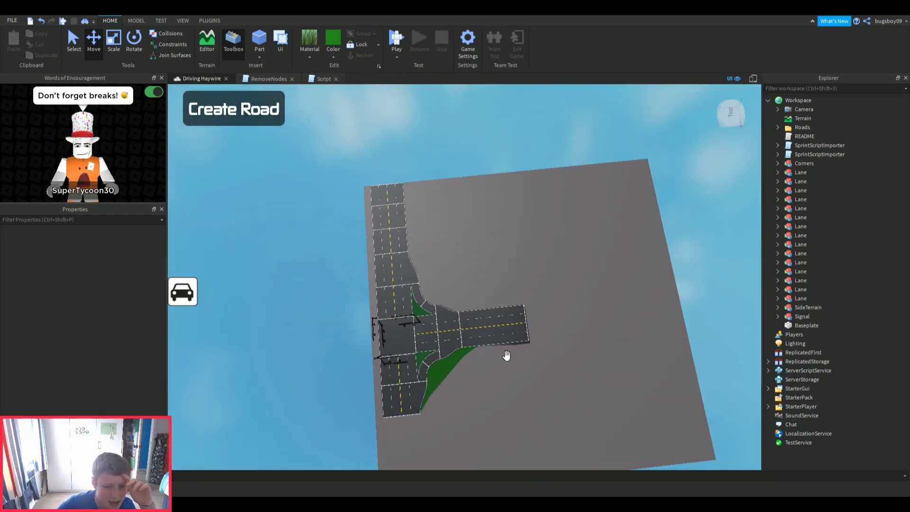
{"action": "scroll", "coordinate": [426, 274], "scroll_direction": "up", "scroll_amount": 10}
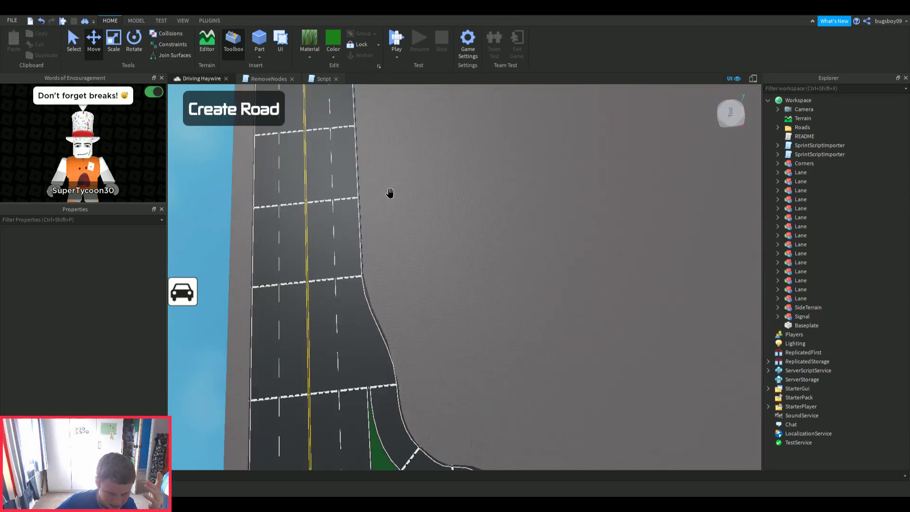
{"action": "right_click_drag", "start_coordinate": [390, 192], "coordinate": [426, 216]}
{"action": "scroll", "coordinate": [415, 259], "scroll_direction": "up", "scroll_amount": 6}
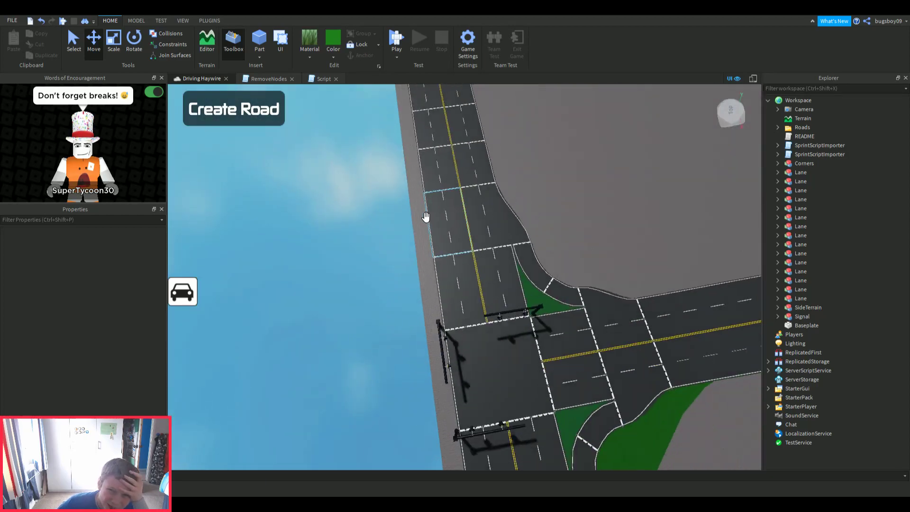
{"action": "scroll", "coordinate": [426, 217], "scroll_direction": "down", "scroll_amount": 3}
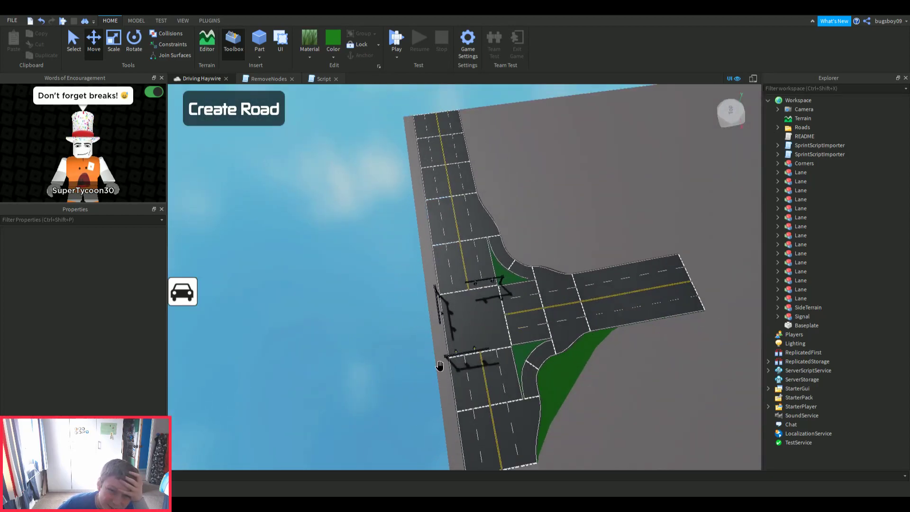
- Examine the narrow baseplate strip along the main road's outer edge, from the road's end up to the junction
{"action": "right_click_drag", "start_coordinate": [439, 365], "coordinate": [433, 263]}
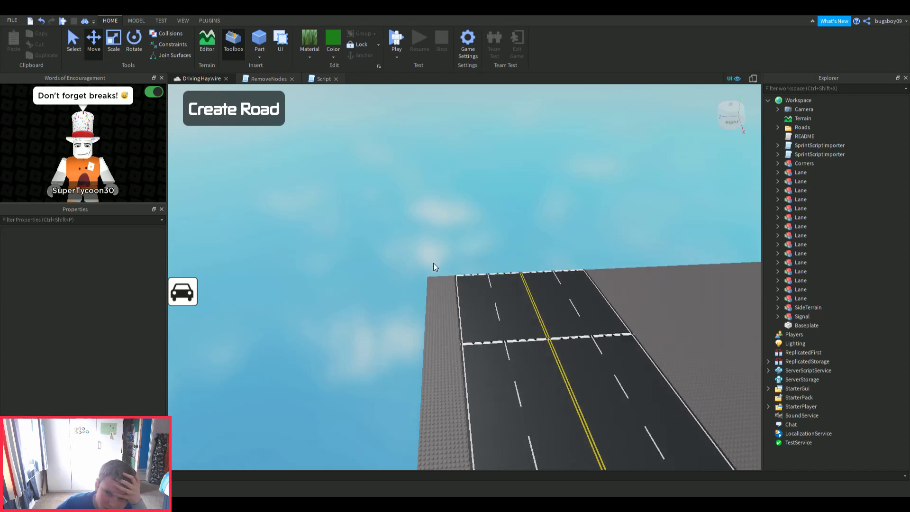
{"action": "scroll", "coordinate": [430, 272], "scroll_direction": "up", "scroll_amount": 8}
{"action": "right_click_drag", "start_coordinate": [457, 335], "coordinate": [454, 345]}
{"action": "scroll", "coordinate": [457, 336], "scroll_direction": "down", "scroll_amount": 5}
{"action": "scroll", "coordinate": [457, 335], "scroll_direction": "down", "scroll_amount": 3}
{"action": "scroll", "coordinate": [457, 335], "scroll_direction": "up", "scroll_amount": 8}
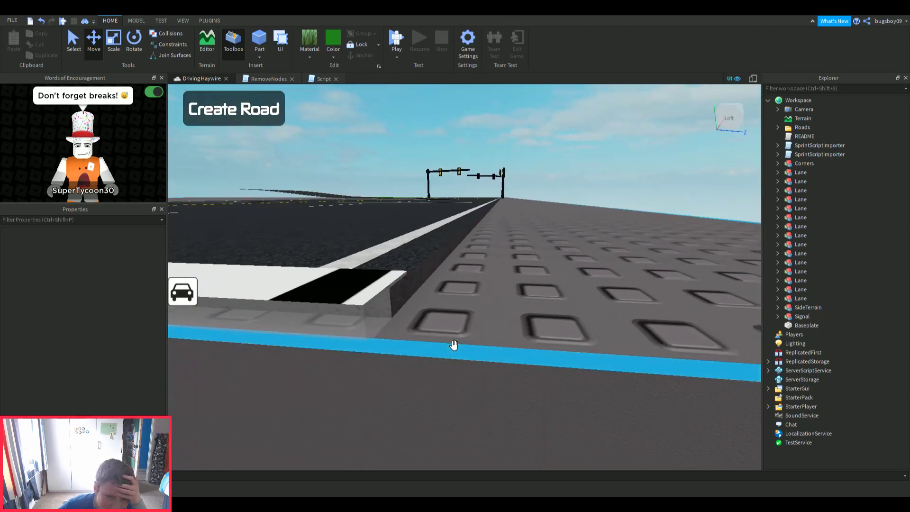
{"action": "scroll", "coordinate": [452, 347], "scroll_direction": "down", "scroll_amount": 6}
{"action": "right_click_drag", "start_coordinate": [394, 439], "coordinate": [382, 375]}
{"action": "right_click_drag", "start_coordinate": [437, 302], "coordinate": [449, 298]}
{"action": "scroll", "coordinate": [439, 304], "scroll_direction": "up", "scroll_amount": 8}
{"action": "scroll", "coordinate": [440, 304], "scroll_direction": "down", "scroll_amount": 5}
{"action": "scroll", "coordinate": [439, 303], "scroll_direction": "up", "scroll_amount": 4}
{"action": "scroll", "coordinate": [440, 303], "scroll_direction": "up", "scroll_amount": 4}
{"action": "scroll", "coordinate": [451, 301], "scroll_direction": "down", "scroll_amount": 2}
{"action": "right_click_drag", "start_coordinate": [476, 347], "coordinate": [437, 226]}
{"action": "scroll", "coordinate": [438, 225], "scroll_direction": "up", "scroll_amount": 10}
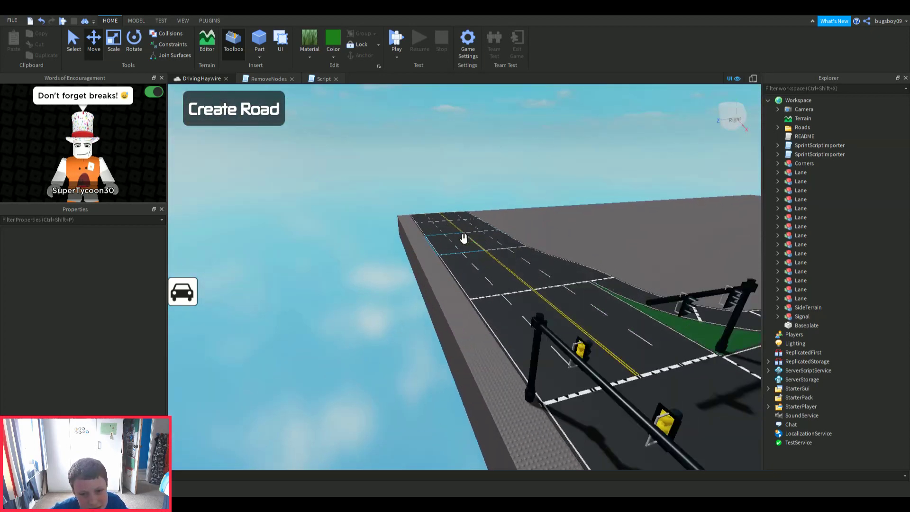
{"action": "scroll", "coordinate": [461, 268], "scroll_direction": "up", "scroll_amount": 10}
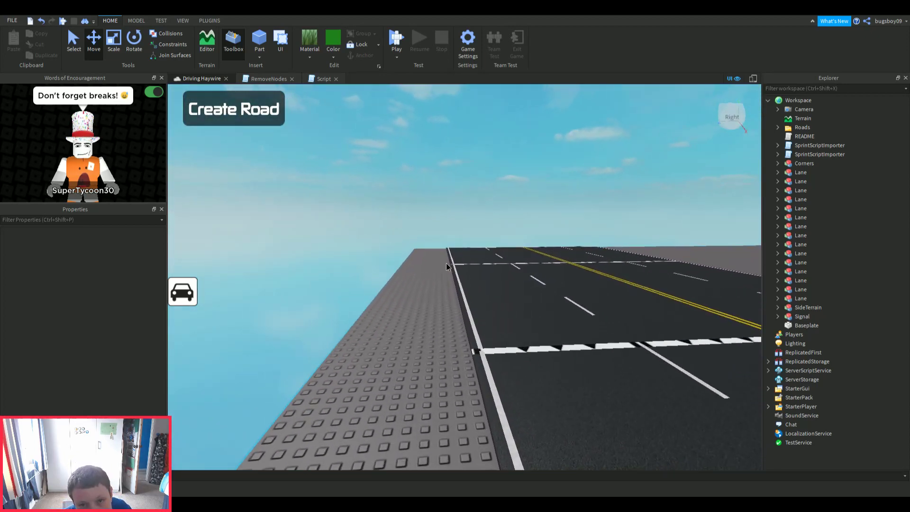
- Insert a grass part at the baseplate's corner and place it against the main road's outer edge
{"action": "right_click_drag", "start_coordinate": [460, 268], "coordinate": [460, 269]}
{"action": "scroll", "coordinate": [460, 268], "scroll_direction": "down", "scroll_amount": 3}
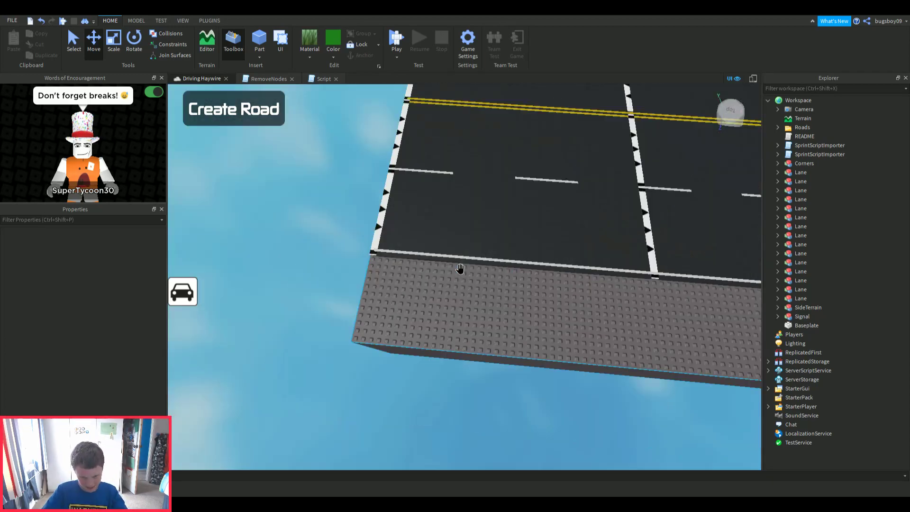
{"action": "scroll", "coordinate": [452, 299], "scroll_direction": "down", "scroll_amount": 5}
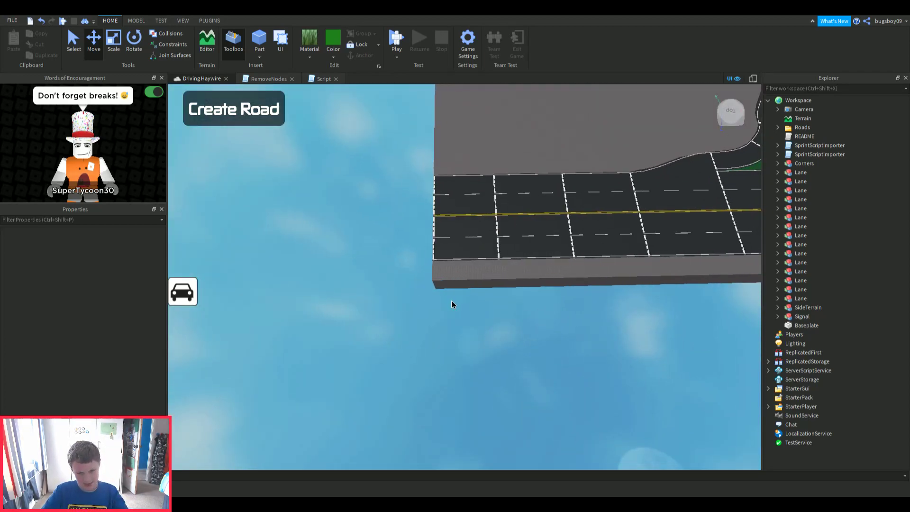
{"action": "scroll", "coordinate": [451, 301], "scroll_direction": "up", "scroll_amount": 4}
{"action": "right_click_drag", "start_coordinate": [451, 300], "coordinate": [451, 301]}
{"action": "scroll", "coordinate": [412, 365], "scroll_direction": "up", "scroll_amount": 4}
{"action": "scroll", "coordinate": [522, 302], "scroll_direction": "up", "scroll_amount": 4}
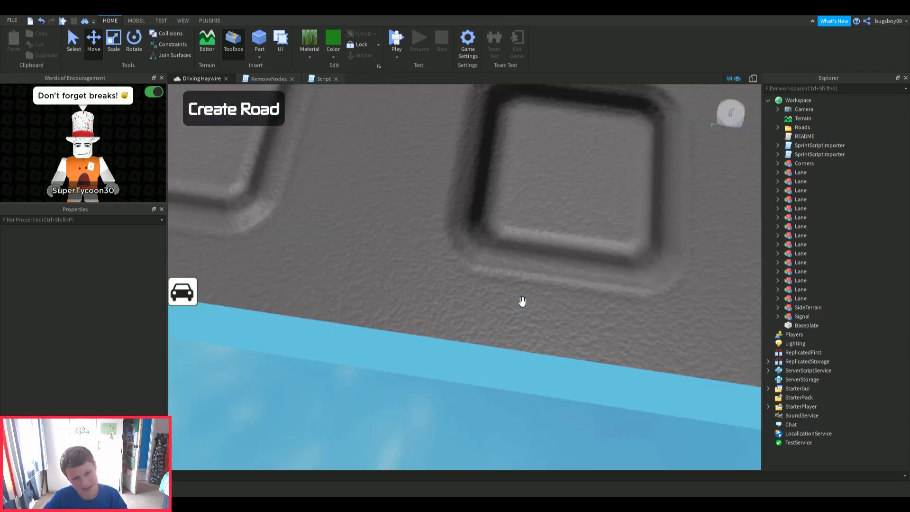
{"action": "scroll", "coordinate": [408, 241], "scroll_direction": "down", "scroll_amount": 7}
{"action": "scroll", "coordinate": [408, 241], "scroll_direction": "up", "scroll_amount": 1}
{"action": "scroll", "coordinate": [395, 297], "scroll_direction": "up", "scroll_amount": 4}
{"action": "left_click", "coordinate": [259, 39]}
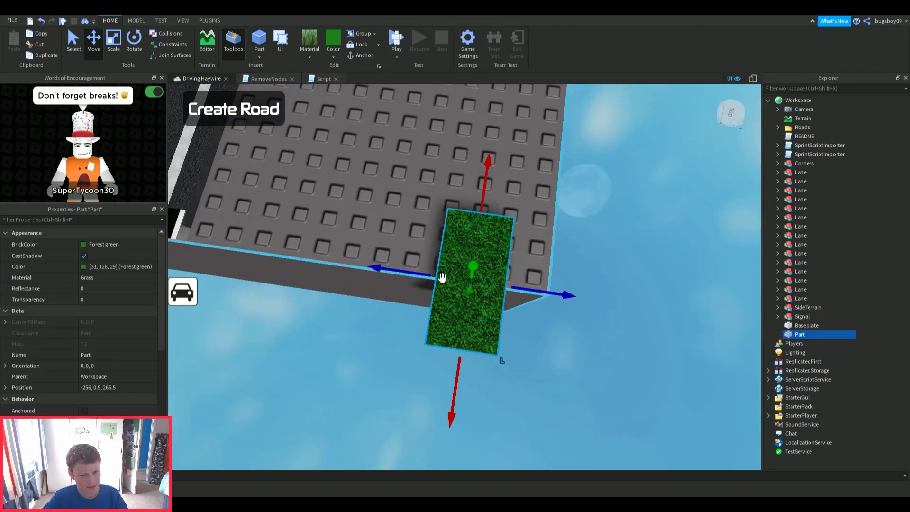
{"action": "left_click_drag", "start_coordinate": [442, 279], "coordinate": [335, 197]}
{"action": "key", "text": "a"}
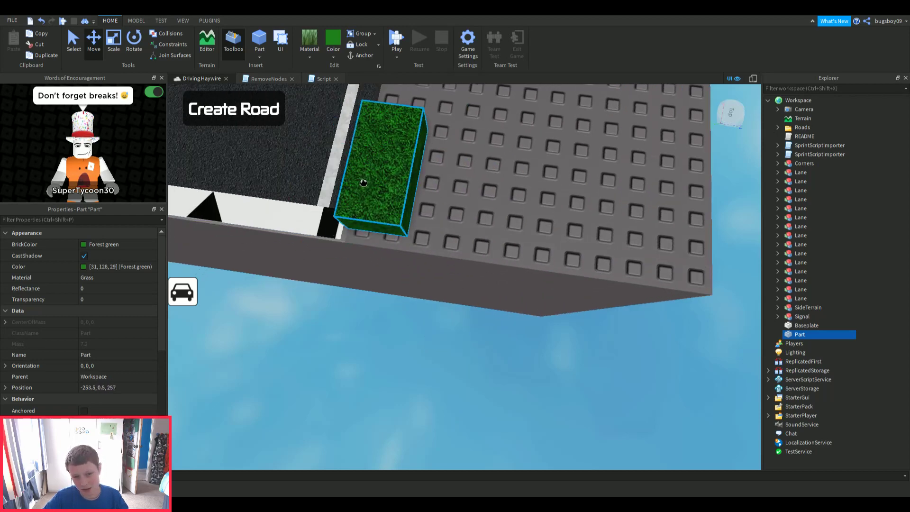
{"action": "key", "text": "w"}
{"action": "left_click", "coordinate": [97, 45]}
{"action": "right_click_drag", "start_coordinate": [285, 160], "coordinate": [284, 158]}
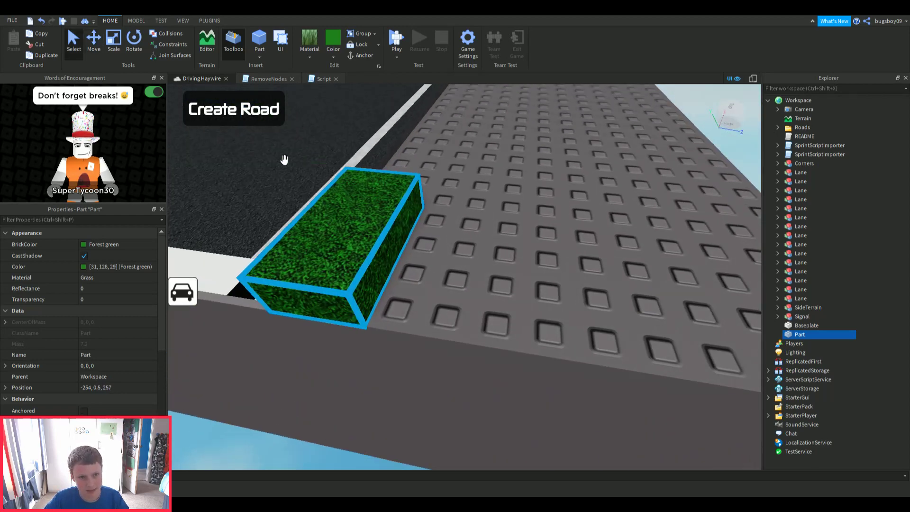
- Lower the grass part's height and widen it from the road edge to the baseplate's edge
{"action": "key", "text": "s"}
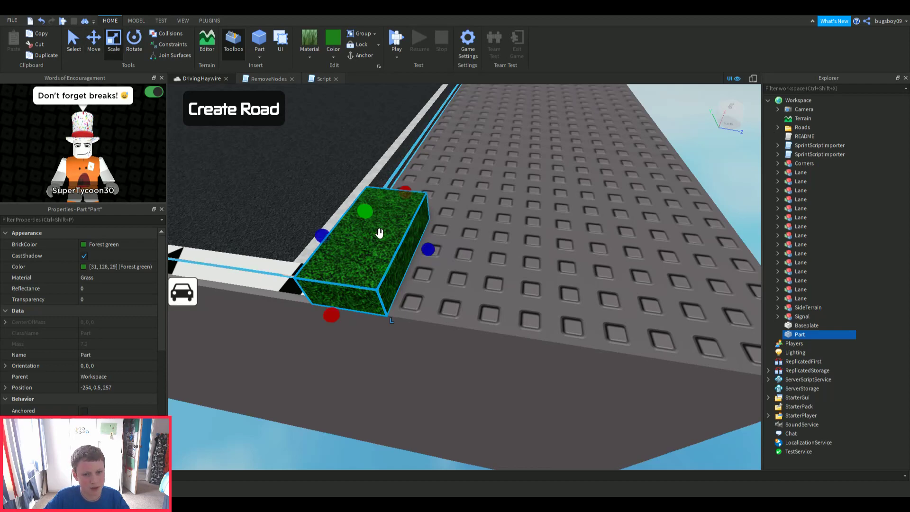
{"action": "left_click_drag", "start_coordinate": [364, 214], "coordinate": [418, 264]}
{"action": "key", "text": "s"}
{"action": "key", "text": "d"}
{"action": "key", "text": "d"}
{"action": "right_click_drag", "start_coordinate": [417, 264], "coordinate": [415, 263]}
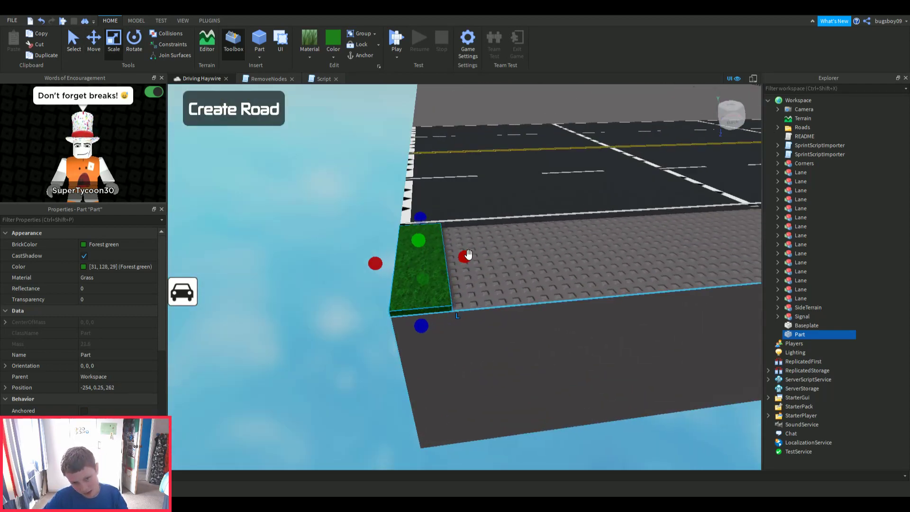
- Stretch the grass part lengthwise along the main road to cover the whole outer strip of the baseplate
{"action": "key", "text": "d"}
{"action": "left_click_drag", "start_coordinate": [467, 256], "coordinate": [558, 329]}
{"action": "key", "text": "d"}
{"action": "right_click_drag", "start_coordinate": [558, 330], "coordinate": [557, 330]}
{"action": "left_click_drag", "start_coordinate": [557, 329], "coordinate": [558, 329]}
{"action": "right_click_drag", "start_coordinate": [558, 330], "coordinate": [558, 330]}
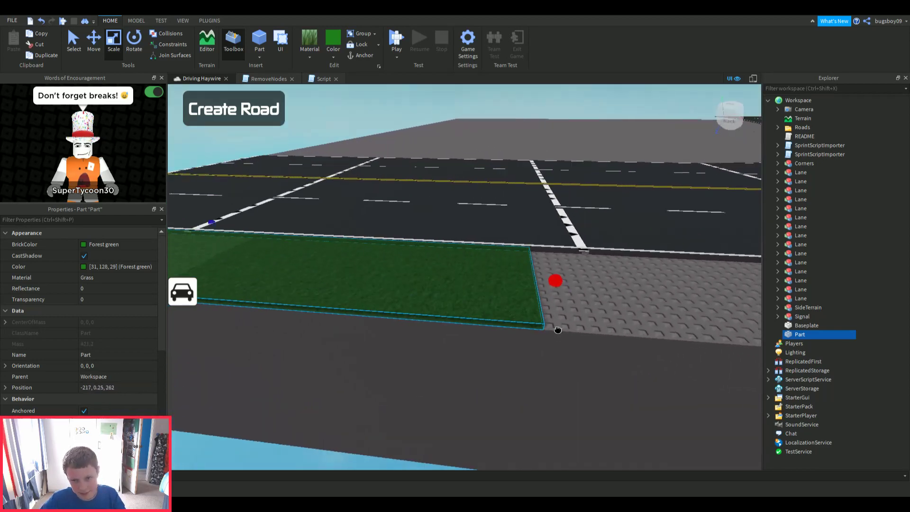
{"action": "left_click_drag", "start_coordinate": [557, 329], "coordinate": [557, 329]}
{"action": "right_click_drag", "start_coordinate": [557, 329], "coordinate": [556, 329]}
{"action": "left_click_drag", "start_coordinate": [557, 329], "coordinate": [493, 321]}
- Delete the grass strip along the baseplate's outer edge
{"action": "scroll", "coordinate": [485, 294], "scroll_direction": "down", "scroll_amount": 5}
{"action": "right_click_drag", "start_coordinate": [493, 321], "coordinate": [546, 357]}
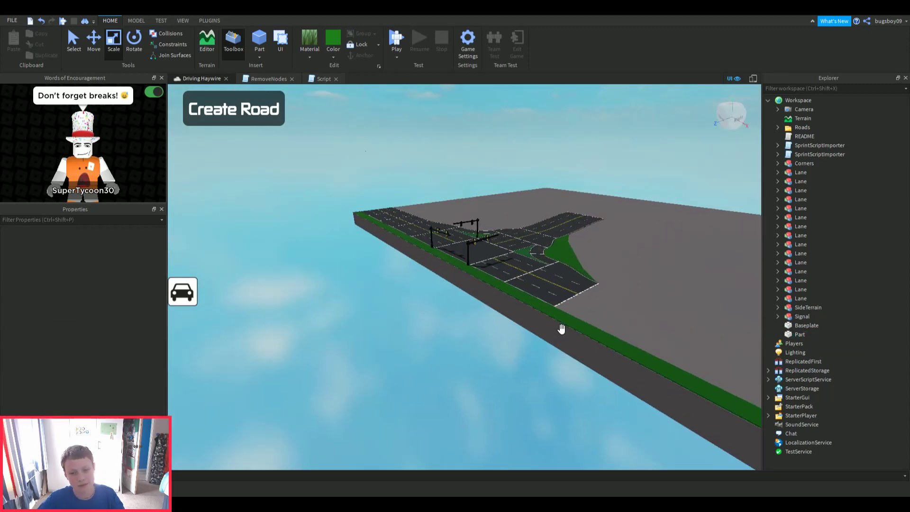
{"action": "key", "text": "Delete"}
- Examine the traffic signals and their poles at the junction
{"action": "scroll", "coordinate": [405, 336], "scroll_direction": "up", "scroll_amount": 4}
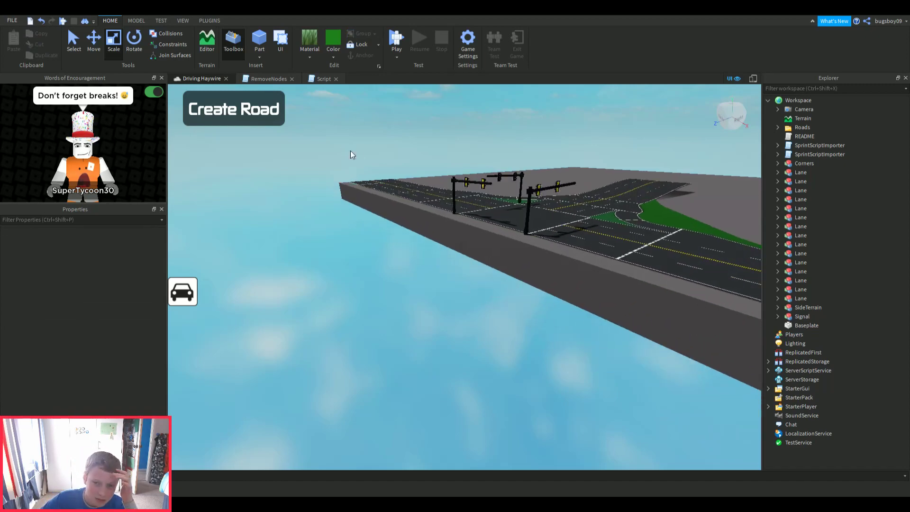
{"action": "right_click_drag", "start_coordinate": [351, 151], "coordinate": [358, 152]}
{"action": "scroll", "coordinate": [358, 152], "scroll_direction": "up", "scroll_amount": 3}
{"action": "right_click_drag", "start_coordinate": [428, 286], "coordinate": [418, 290]}
{"action": "scroll", "coordinate": [418, 290], "scroll_direction": "up", "scroll_amount": 2}
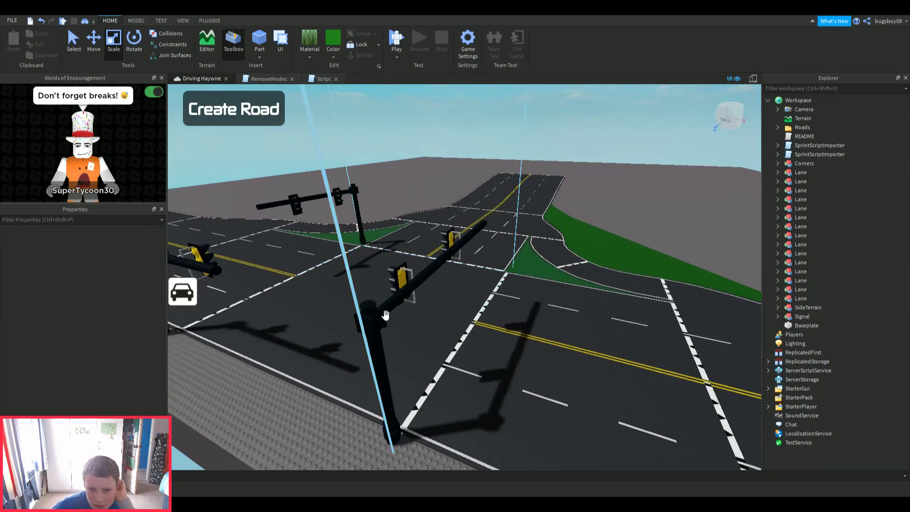
{"action": "right_click_drag", "start_coordinate": [385, 316], "coordinate": [376, 377]}
{"action": "scroll", "coordinate": [374, 410], "scroll_direction": "down", "scroll_amount": 3}
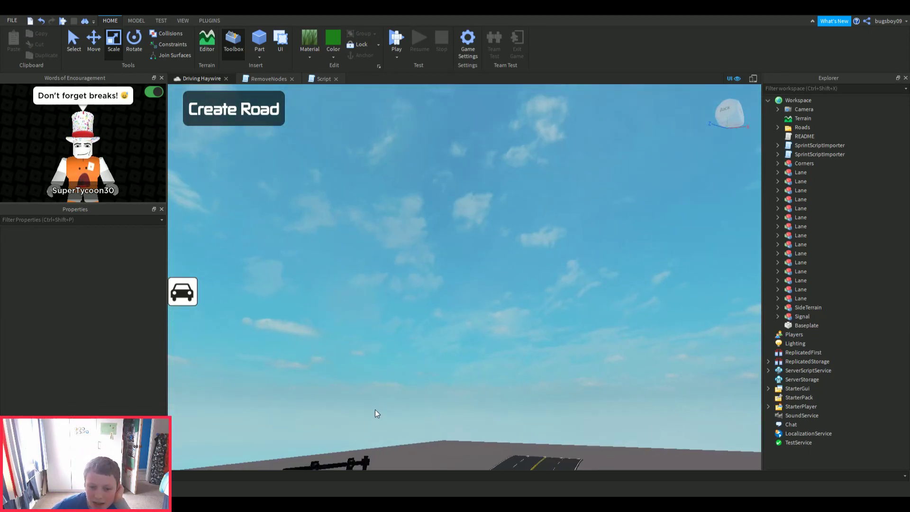
- Select the Signal model and check its extent over the junction from above
{"action": "left_click", "coordinate": [355, 451]}
{"action": "right_click_drag", "start_coordinate": [361, 445], "coordinate": [363, 440]}
{"action": "scroll", "coordinate": [394, 260], "scroll_direction": "up", "scroll_amount": 4}
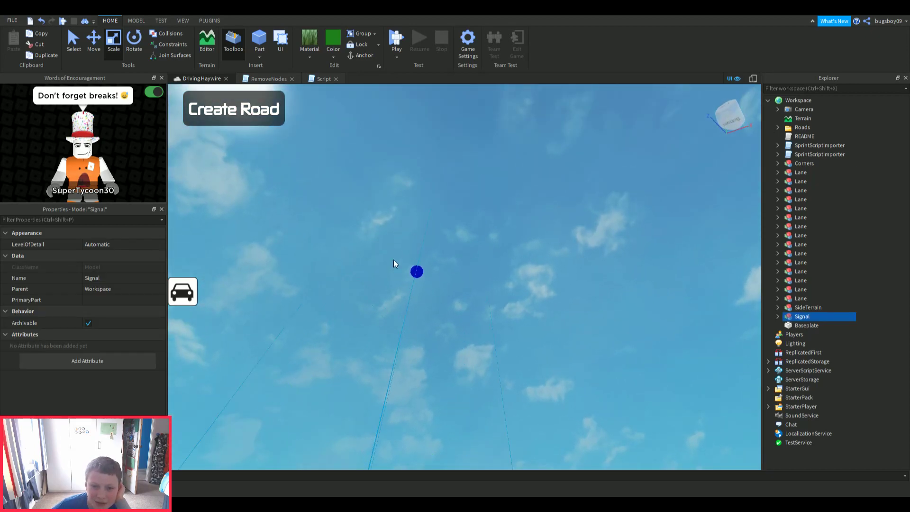
{"action": "right_click_drag", "start_coordinate": [434, 283], "coordinate": [443, 332]}
{"action": "scroll", "coordinate": [427, 356], "scroll_direction": "down", "scroll_amount": 3}
{"action": "scroll", "coordinate": [422, 362], "scroll_direction": "up", "scroll_amount": 1}
{"action": "scroll", "coordinate": [420, 349], "scroll_direction": "up", "scroll_amount": 1}
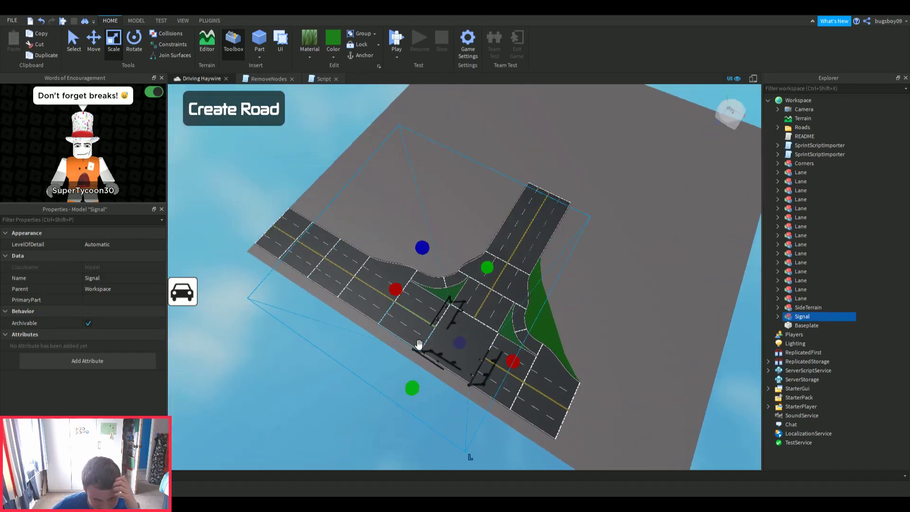
{"action": "right_click_drag", "start_coordinate": [403, 353], "coordinate": [357, 317]}
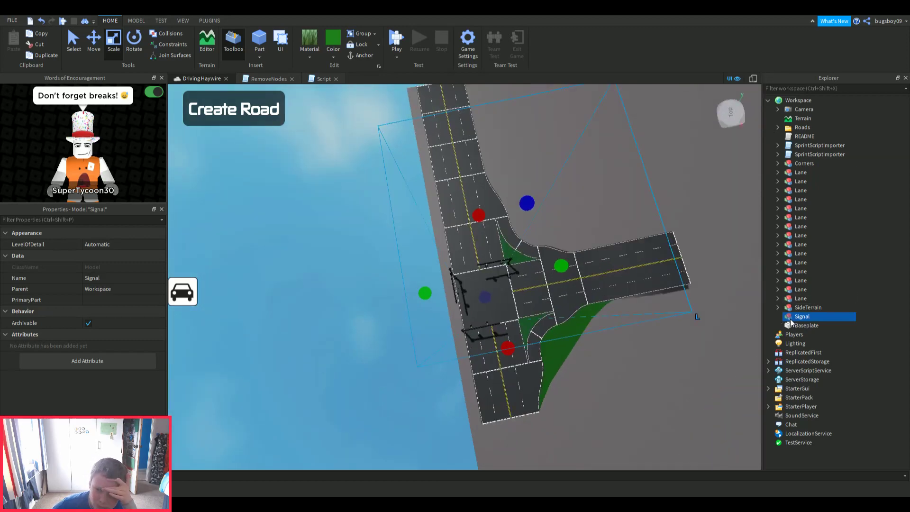
- Expand the Signal model, inspect the value of its Mode object, and clear the selection
{"action": "left_click", "coordinate": [805, 325]}
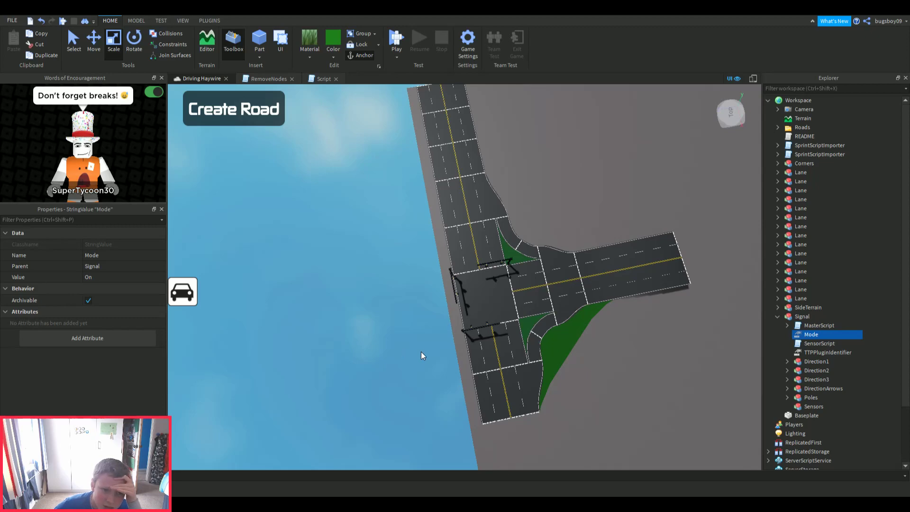
{"action": "left_click", "coordinate": [115, 276]}
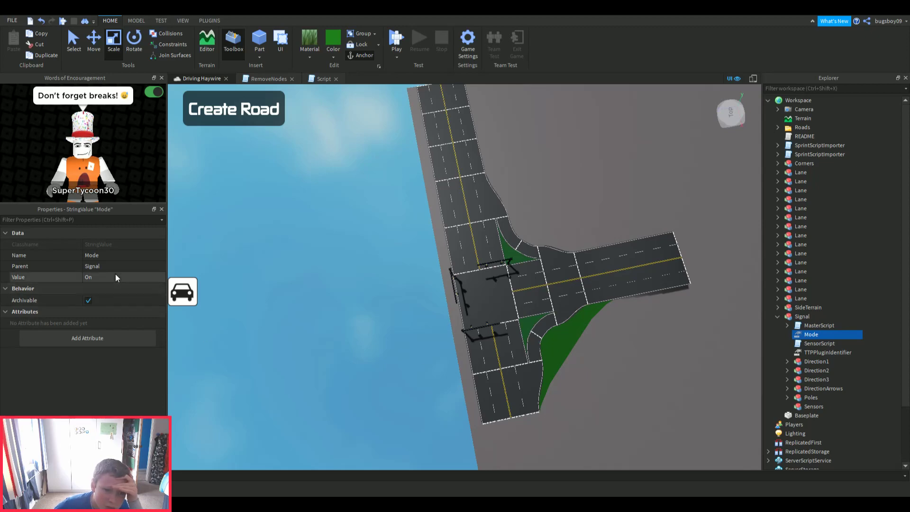
{"action": "left_click", "coordinate": [329, 325]}
- Select the RYGL signal head in Direction1, examine it up close, and clear the selection
{"action": "scroll", "coordinate": [454, 337], "scroll_direction": "up", "scroll_amount": 5}
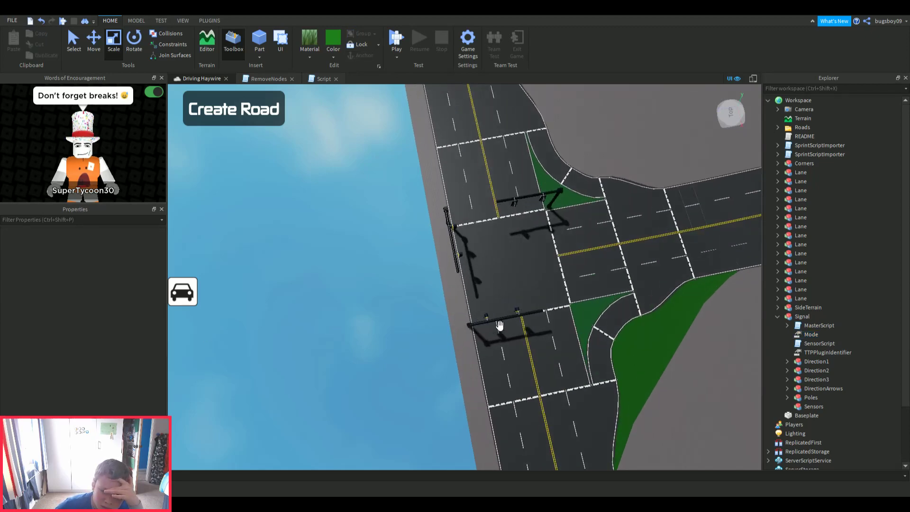
{"action": "scroll", "coordinate": [524, 321], "scroll_direction": "up", "scroll_amount": 5}
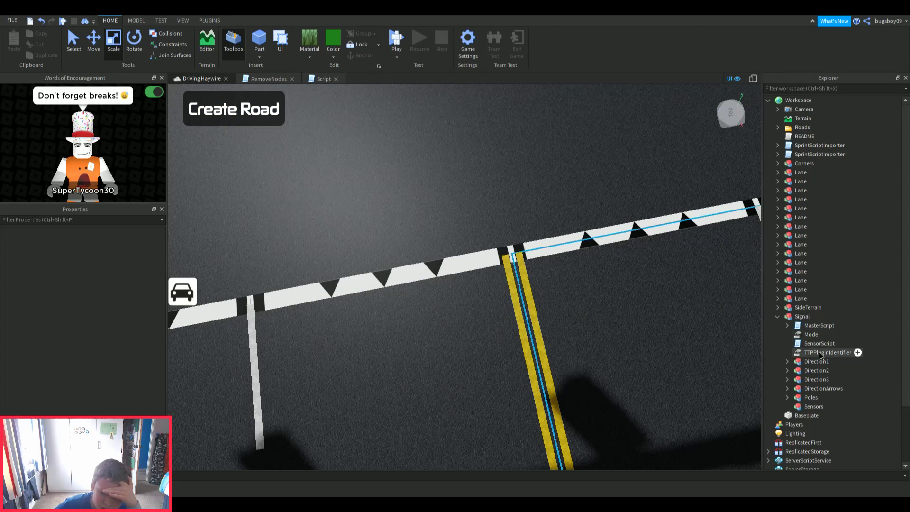
{"action": "right_click_drag", "start_coordinate": [495, 351], "coordinate": [411, 344]}
{"action": "scroll", "coordinate": [412, 343], "scroll_direction": "down", "scroll_amount": 5}
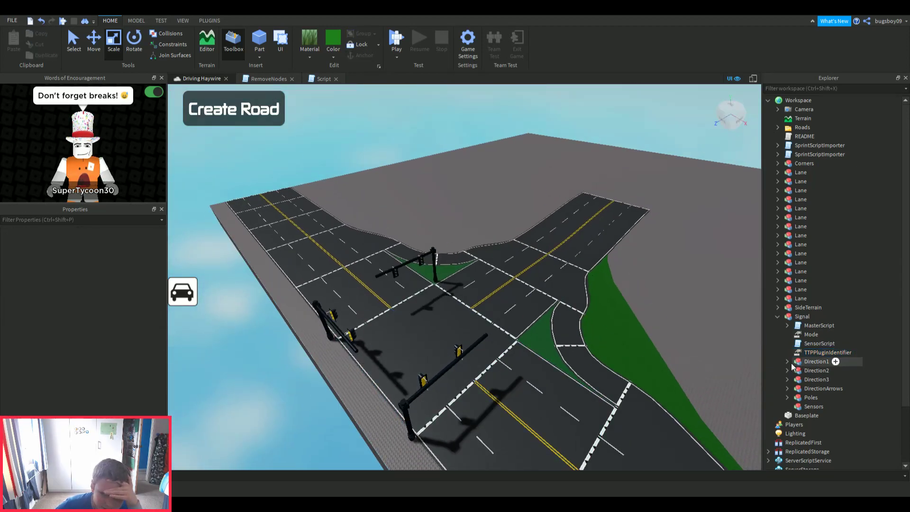
{"action": "scroll", "coordinate": [609, 363], "scroll_direction": "up", "scroll_amount": 3}
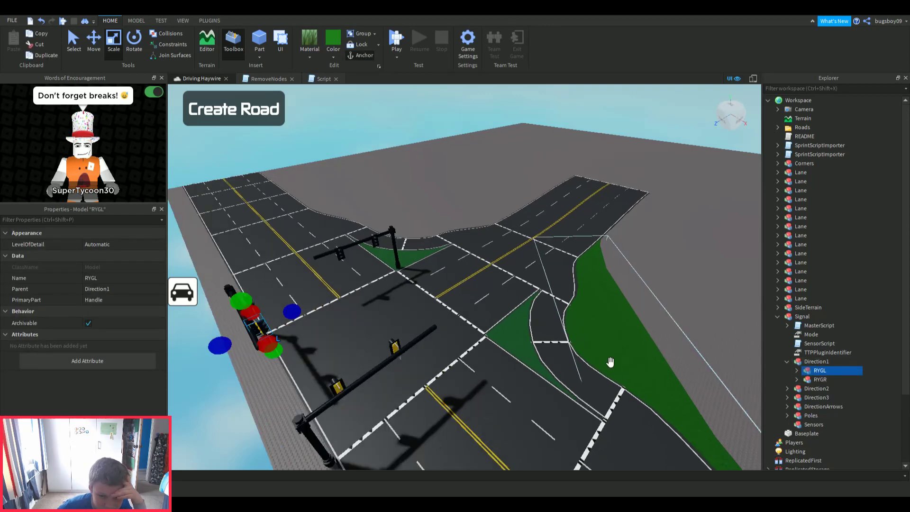
{"action": "right_click_drag", "start_coordinate": [552, 365], "coordinate": [547, 348]}
{"action": "scroll", "coordinate": [546, 347], "scroll_direction": "up", "scroll_amount": 3}
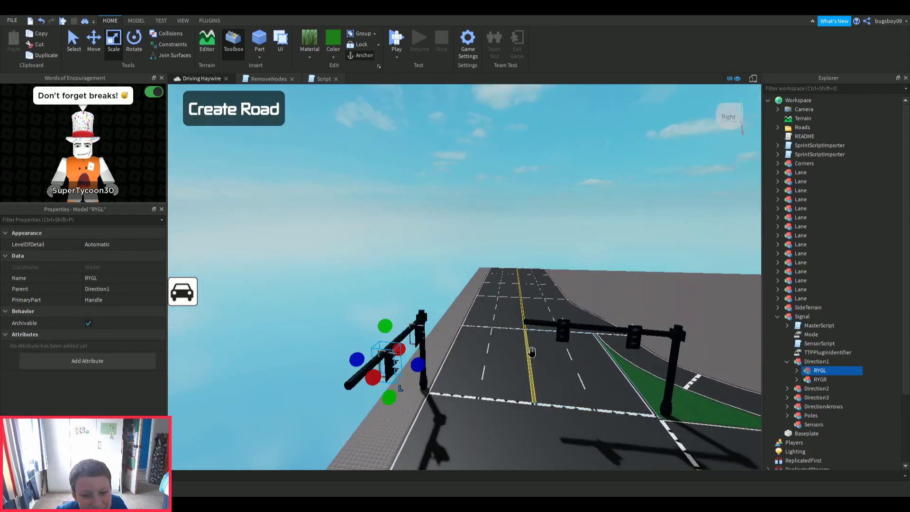
{"action": "key", "text": "f"}
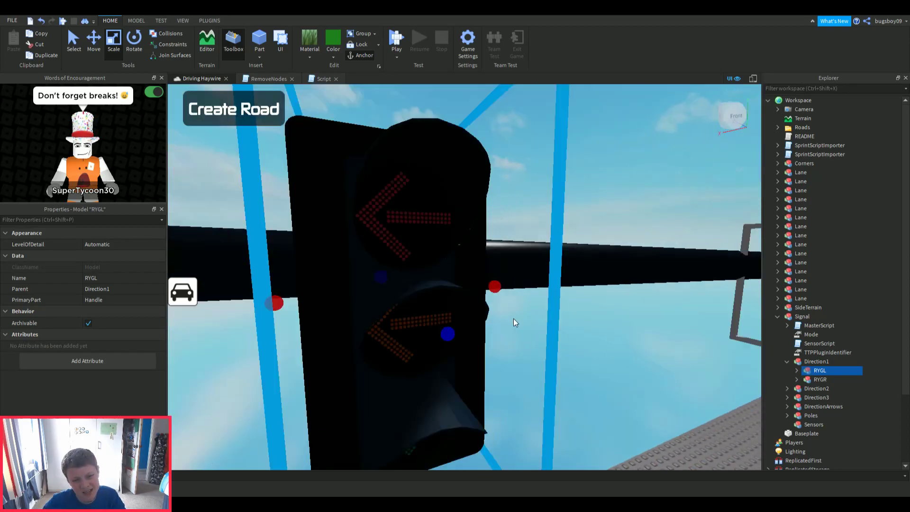
{"action": "scroll", "coordinate": [513, 318], "scroll_direction": "down", "scroll_amount": 2}
{"action": "scroll", "coordinate": [507, 287], "scroll_direction": "up", "scroll_amount": 2}
{"action": "scroll", "coordinate": [506, 281], "scroll_direction": "down", "scroll_amount": 3}
{"action": "left_click", "coordinate": [549, 192]}
- Examine the side road's approach to the signals and its lanes from several angles
{"action": "scroll", "coordinate": [516, 298], "scroll_direction": "down", "scroll_amount": 5}
{"action": "right_click_drag", "start_coordinate": [673, 438], "coordinate": [692, 444]}
{"action": "scroll", "coordinate": [692, 445], "scroll_direction": "up", "scroll_amount": 5}
{"action": "scroll", "coordinate": [692, 445], "scroll_direction": "down", "scroll_amount": 5}
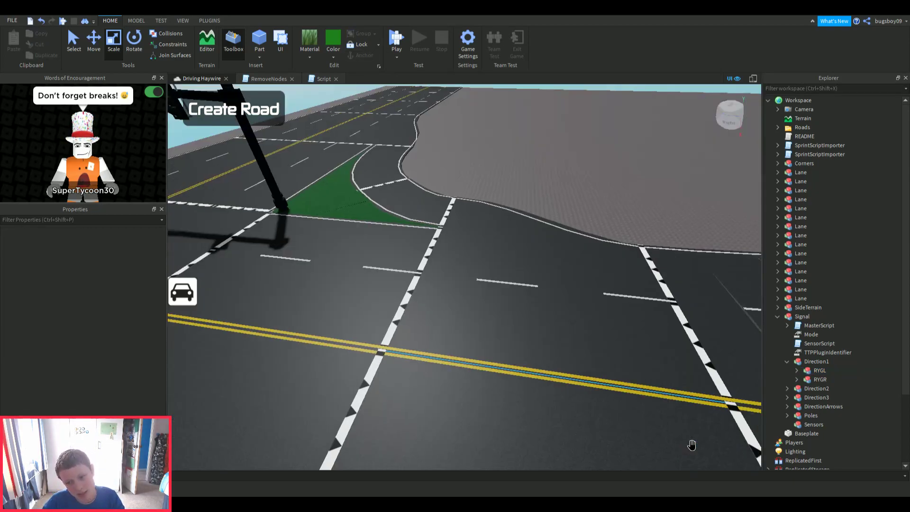
{"action": "scroll", "coordinate": [427, 351], "scroll_direction": "down", "scroll_amount": 5}
{"action": "scroll", "coordinate": [412, 350], "scroll_direction": "up", "scroll_amount": 3}
{"action": "right_click_drag", "start_coordinate": [412, 349], "coordinate": [559, 223]}
{"action": "scroll", "coordinate": [478, 233], "scroll_direction": "up", "scroll_amount": 3}
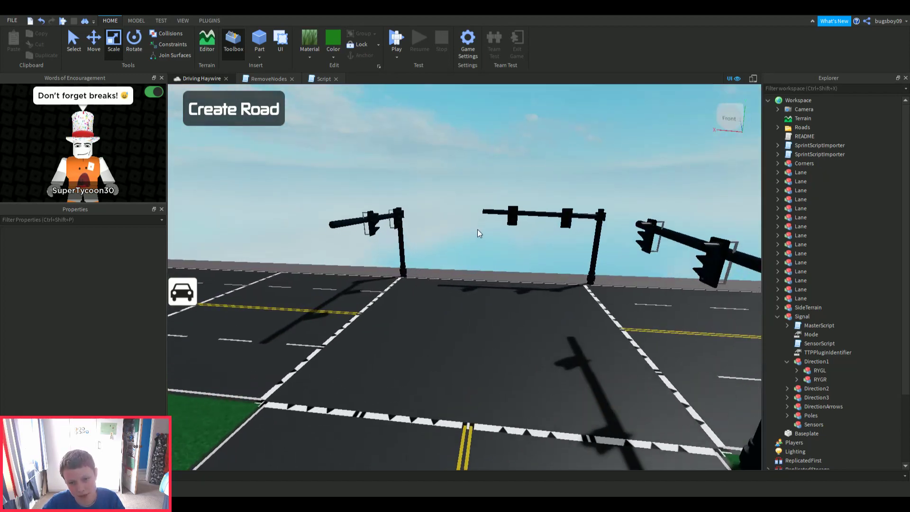
{"action": "right_click_drag", "start_coordinate": [529, 252], "coordinate": [530, 254]}
{"action": "scroll", "coordinate": [530, 254], "scroll_direction": "down", "scroll_amount": 5}
{"action": "scroll", "coordinate": [584, 258], "scroll_direction": "up", "scroll_amount": 3}
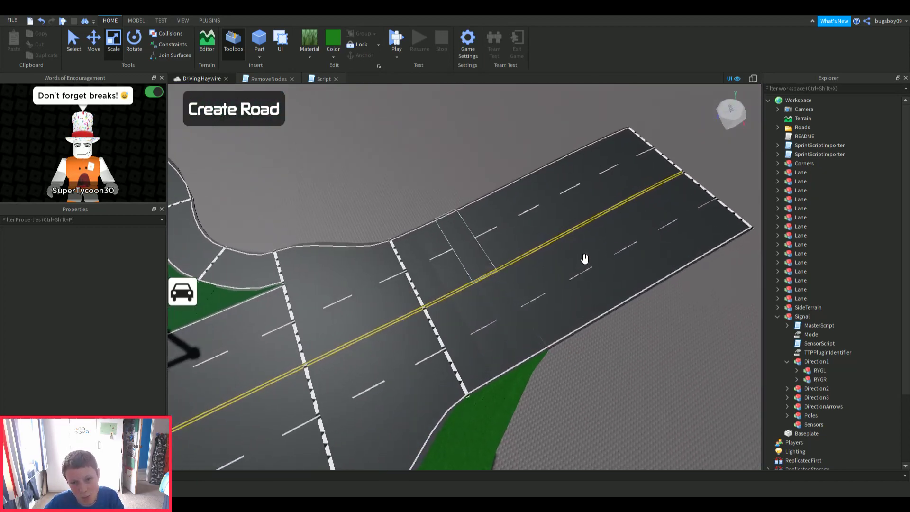
- Examine the end of the side road, the whole junction layout from above, and the widening main road
{"action": "middle_click_drag", "start_coordinate": [585, 258], "coordinate": [403, 229]}
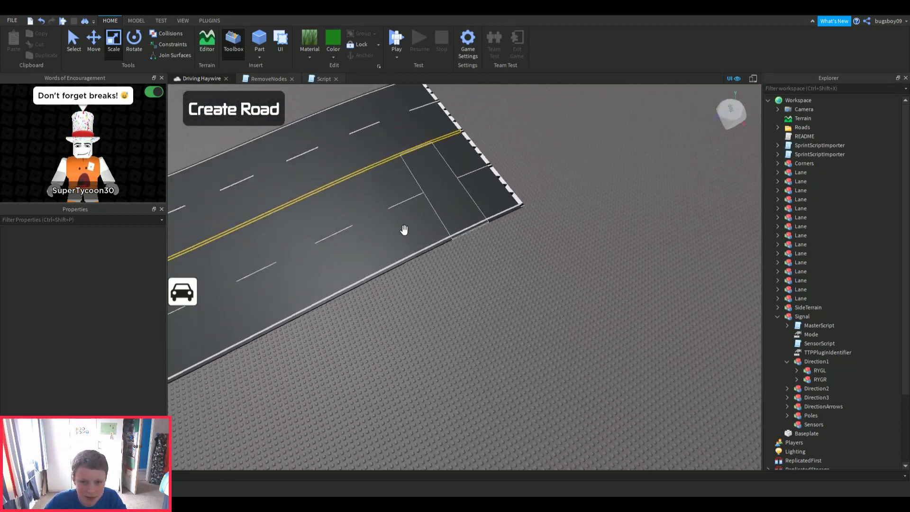
{"action": "scroll", "coordinate": [368, 305], "scroll_direction": "down", "scroll_amount": 3}
{"action": "right_click_drag", "start_coordinate": [368, 305], "coordinate": [433, 272]}
{"action": "scroll", "coordinate": [432, 272], "scroll_direction": "down", "scroll_amount": 2}
{"action": "right_click_drag", "start_coordinate": [439, 98], "coordinate": [465, 179]}
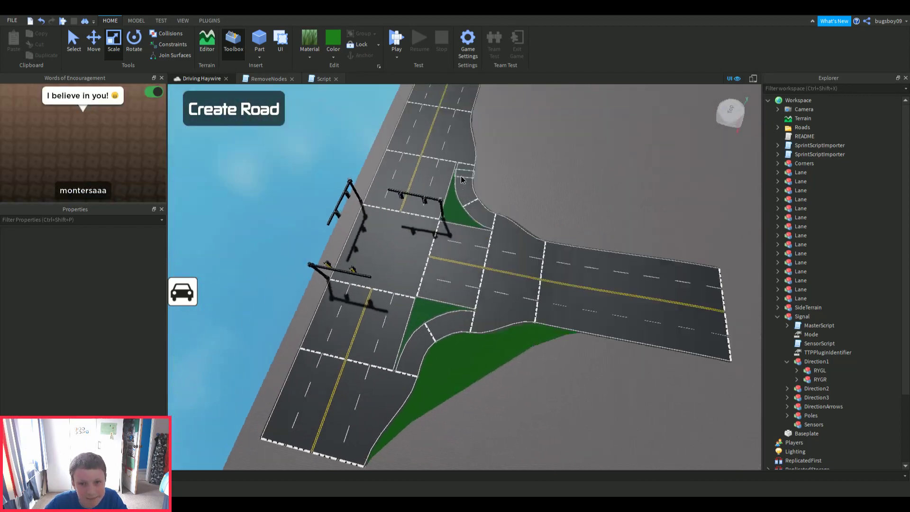
{"action": "scroll", "coordinate": [462, 179], "scroll_direction": "up", "scroll_amount": 3}
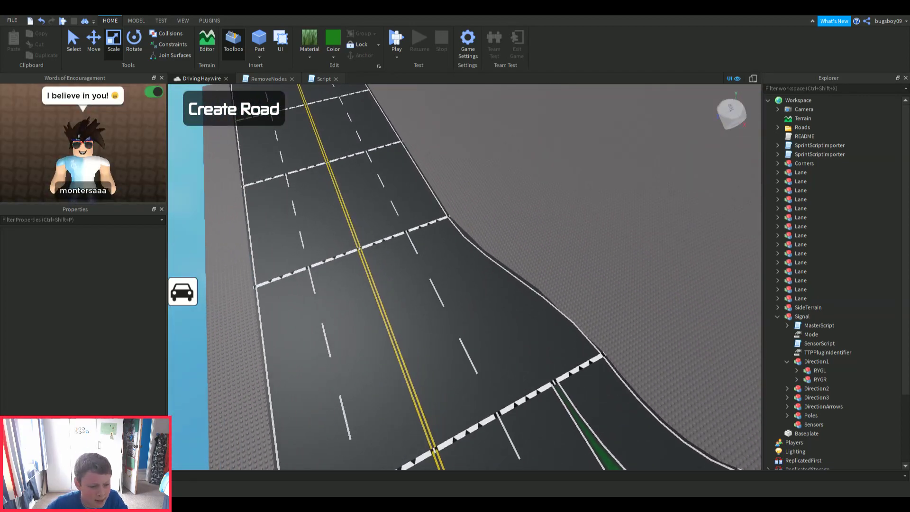
- Show the Beautiful Roads tools and inspect the approach to the signals from road level and from above
{"action": "left_click", "coordinate": [106, 466]}
{"action": "right_click_drag", "start_coordinate": [256, 376], "coordinate": [255, 375]}
{"action": "key", "text": "w"}
{"action": "right_click_drag", "start_coordinate": [505, 341], "coordinate": [469, 343]}
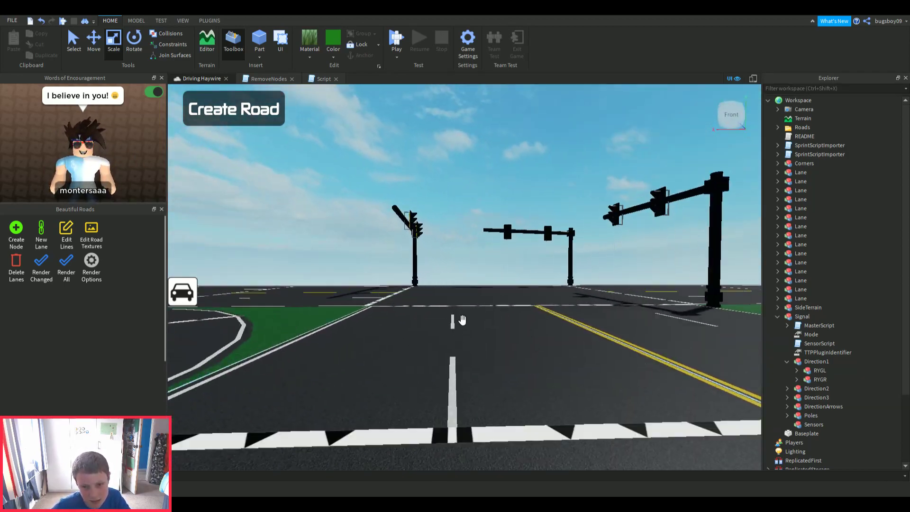
{"action": "right_click_drag", "start_coordinate": [559, 200], "coordinate": [557, 197]}
{"action": "scroll", "coordinate": [557, 197], "scroll_direction": "down", "scroll_amount": 6}
{"action": "scroll", "coordinate": [587, 252], "scroll_direction": "up", "scroll_amount": 2}
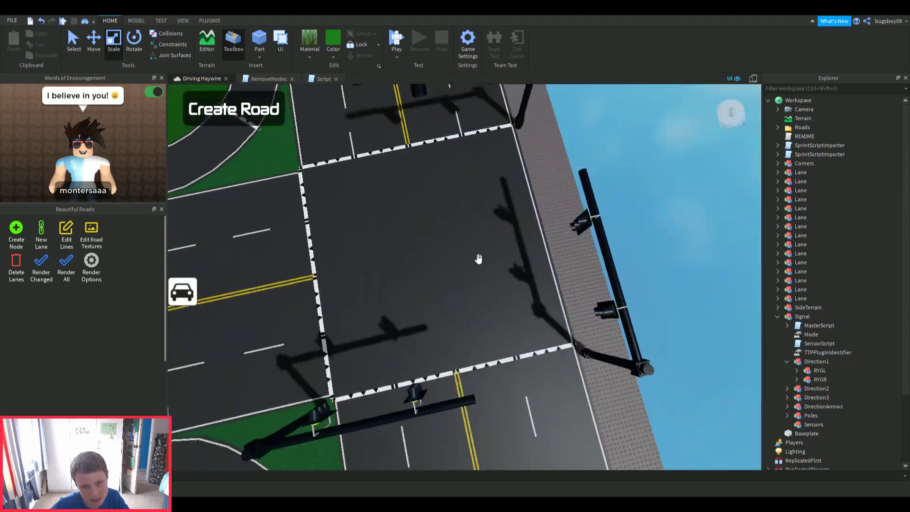
- Examine the centre of the junction and the signal poles and heads around it at close range
{"action": "scroll", "coordinate": [450, 256], "scroll_direction": "down", "scroll_amount": 2}
{"action": "scroll", "coordinate": [420, 294], "scroll_direction": "up", "scroll_amount": 1}
{"action": "scroll", "coordinate": [420, 298], "scroll_direction": "up", "scroll_amount": 4}
{"action": "right_click_drag", "start_coordinate": [420, 294], "coordinate": [460, 331]}
{"action": "scroll", "coordinate": [436, 303], "scroll_direction": "down", "scroll_amount": 2}
{"action": "scroll", "coordinate": [437, 302], "scroll_direction": "up", "scroll_amount": 2}
{"action": "scroll", "coordinate": [437, 302], "scroll_direction": "down", "scroll_amount": 2}
{"action": "scroll", "coordinate": [444, 305], "scroll_direction": "down", "scroll_amount": 5}
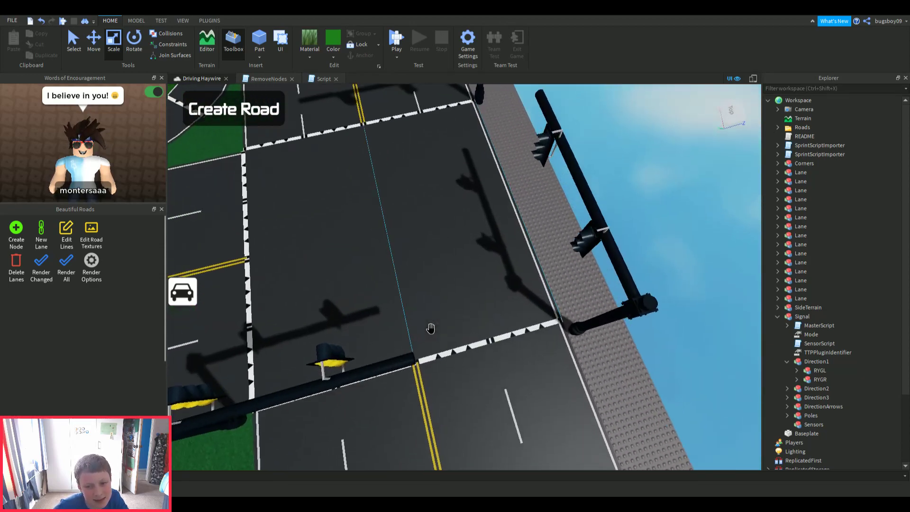
{"action": "scroll", "coordinate": [431, 329], "scroll_direction": "up", "scroll_amount": 3}
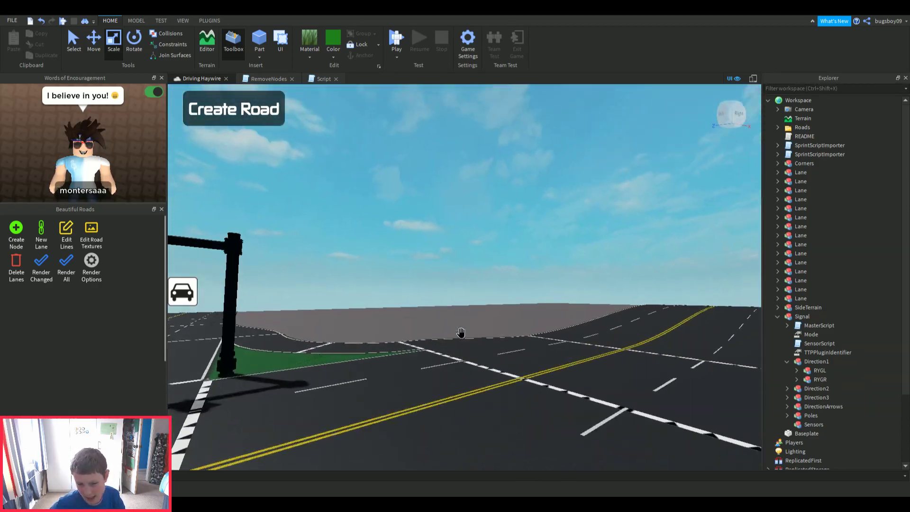
- Examine the curved turning lane, its grass island and the bare ground along the outer road edge
{"action": "right_click_drag", "start_coordinate": [461, 331], "coordinate": [460, 330]}
{"action": "scroll", "coordinate": [459, 331], "scroll_direction": "down", "scroll_amount": 10}
{"action": "scroll", "coordinate": [459, 332], "scroll_direction": "up", "scroll_amount": 5}
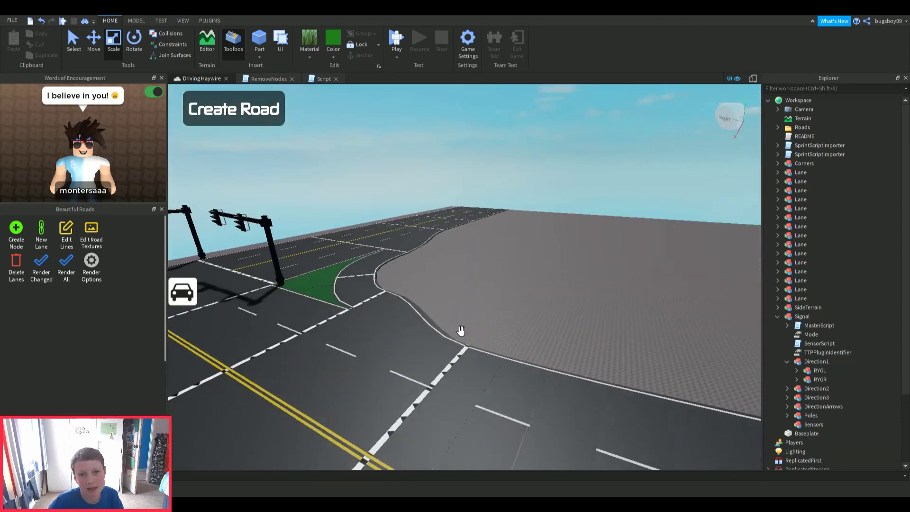
{"action": "key", "text": "w"}
{"action": "right_click_drag", "start_coordinate": [424, 414], "coordinate": [427, 411]}
{"action": "key", "text": "s"}
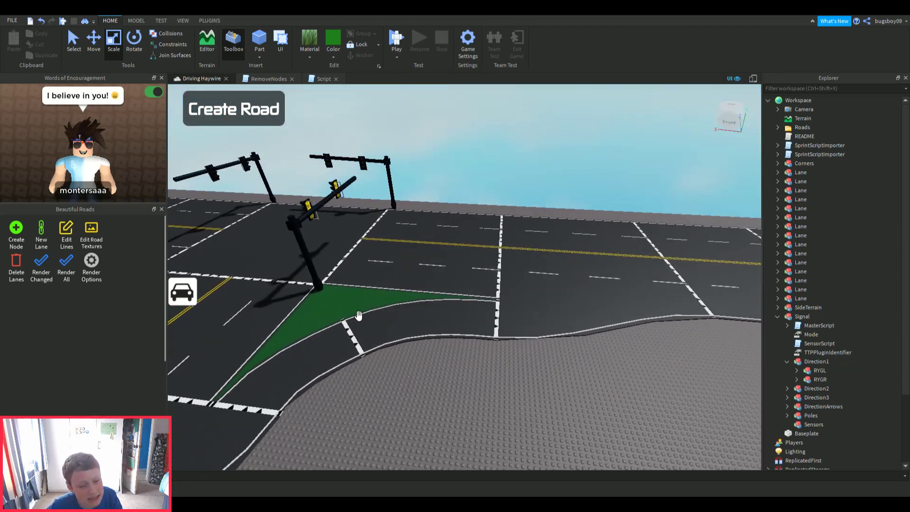
{"action": "scroll", "coordinate": [359, 315], "scroll_direction": "up", "scroll_amount": 5}
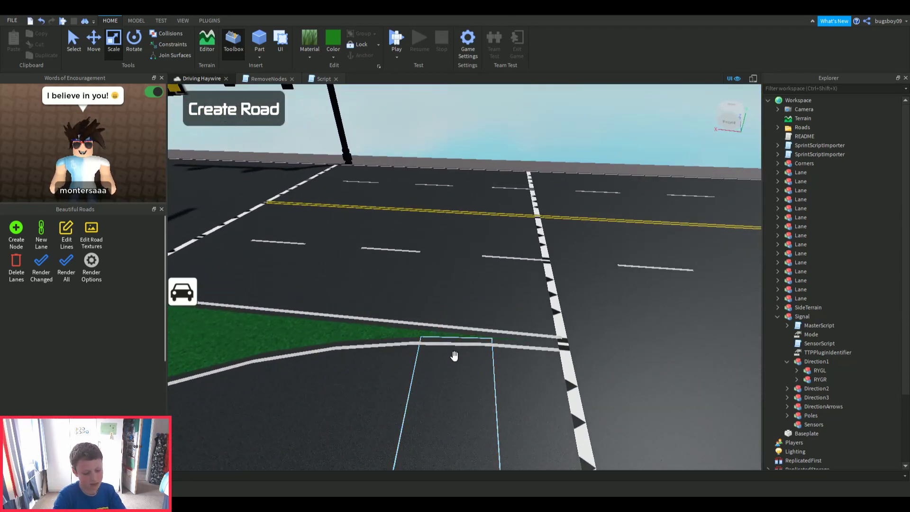